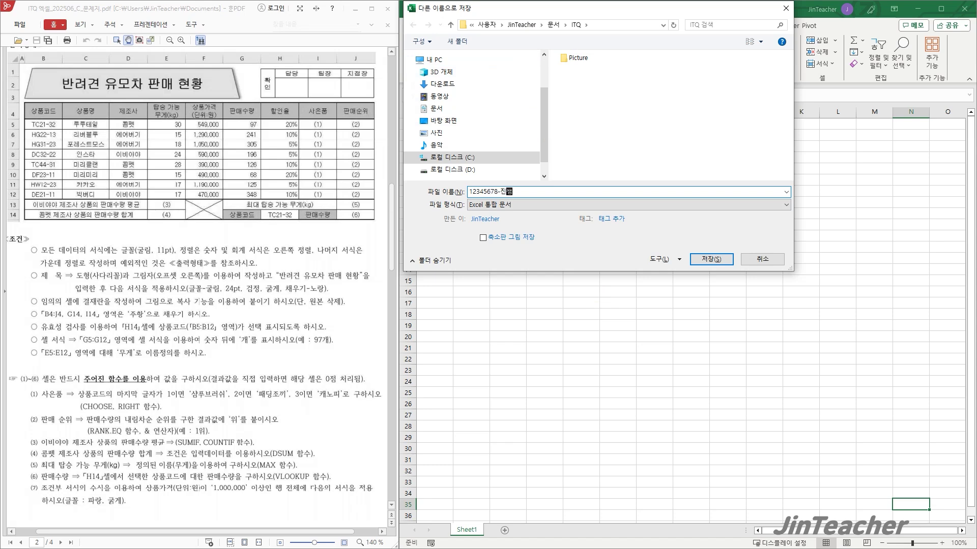
Save the workbook under the examinee's number and name, and set column A's width to 1
click(712, 259)
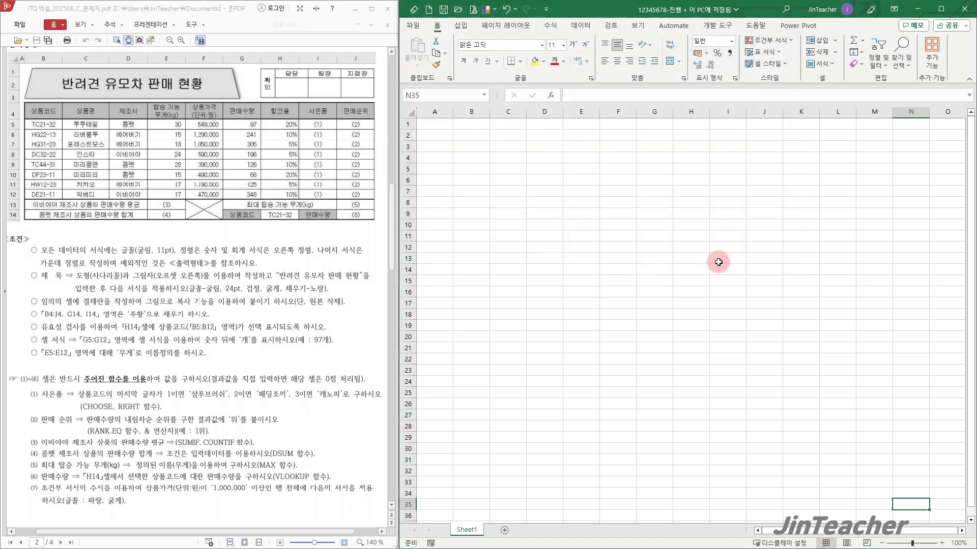
click(443, 113)
right_click(442, 113)
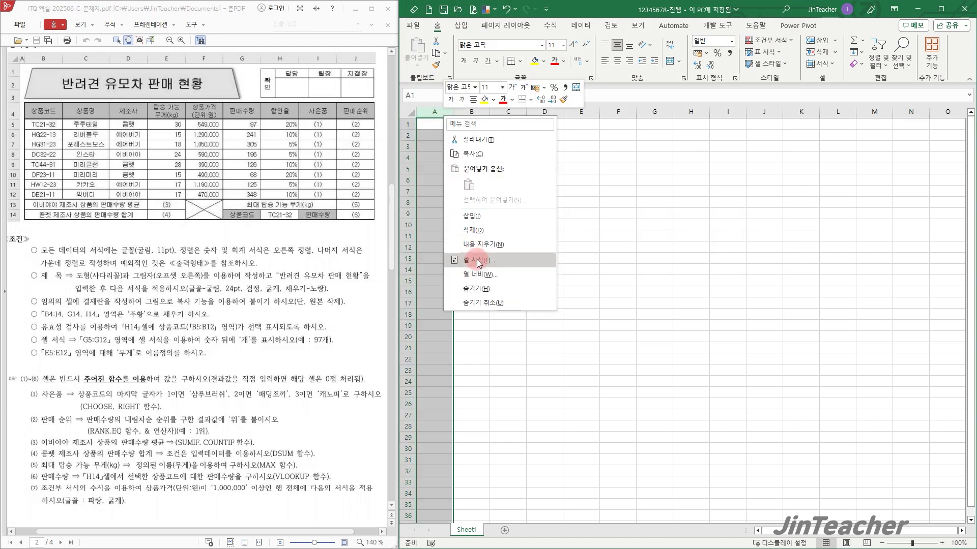
click(490, 274)
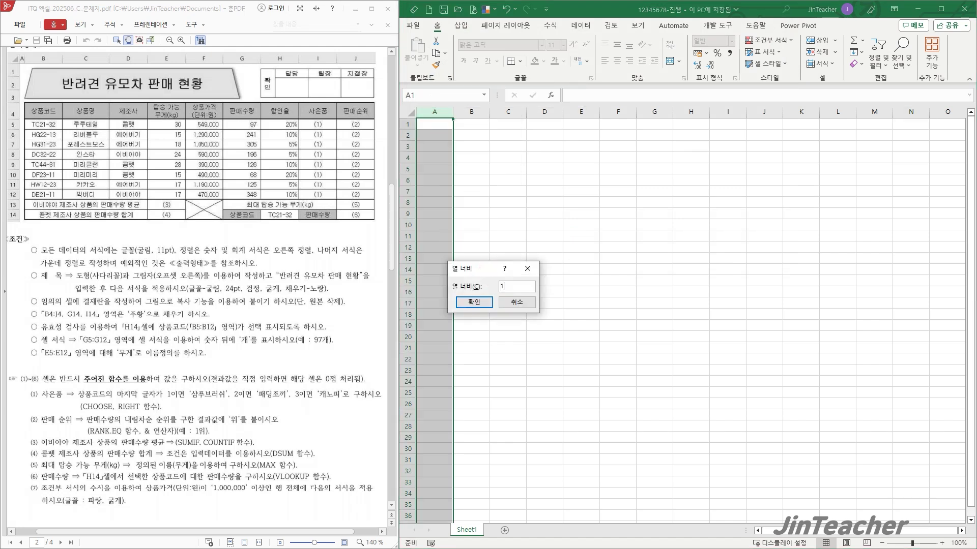
click(476, 302)
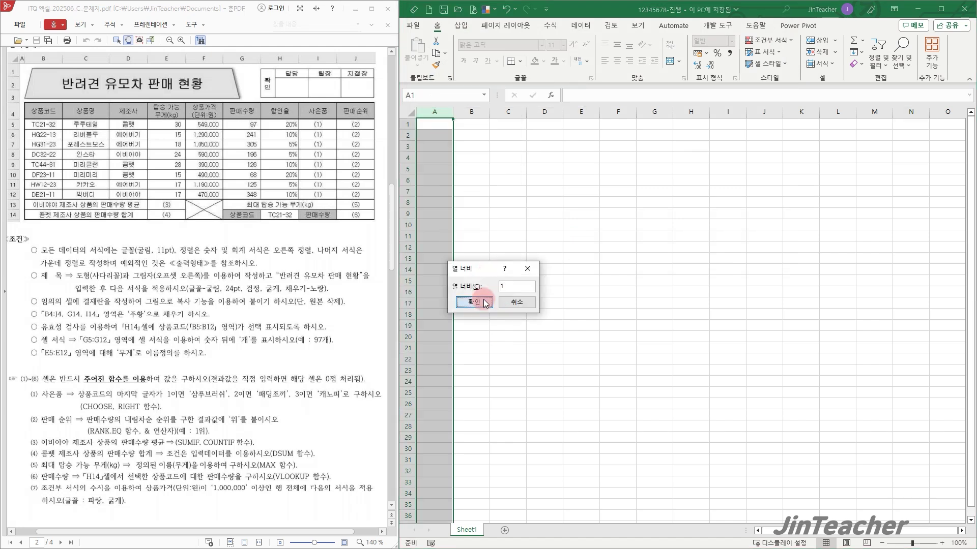
Set the font of the entire sheet to 굴림
click(412, 112)
click(490, 45)
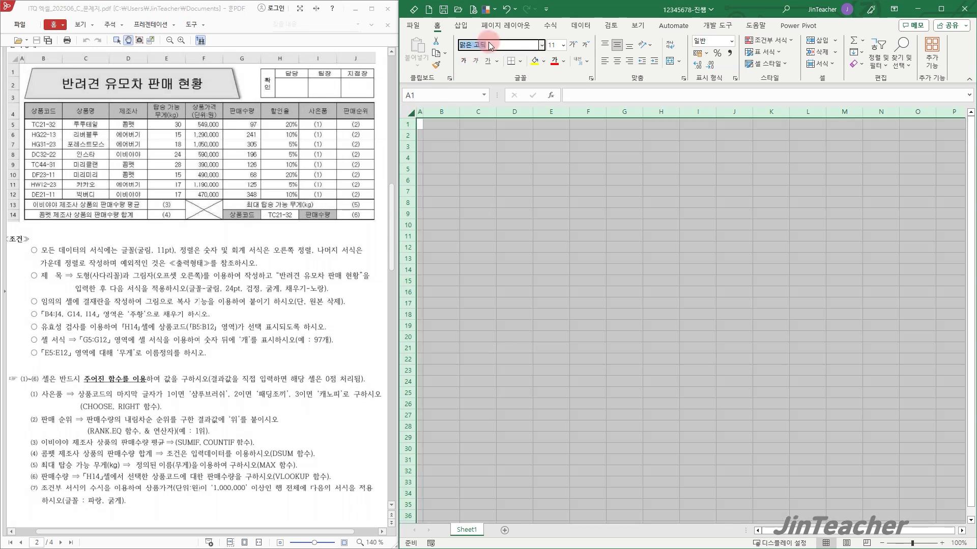
text(굴림)
key(Return)
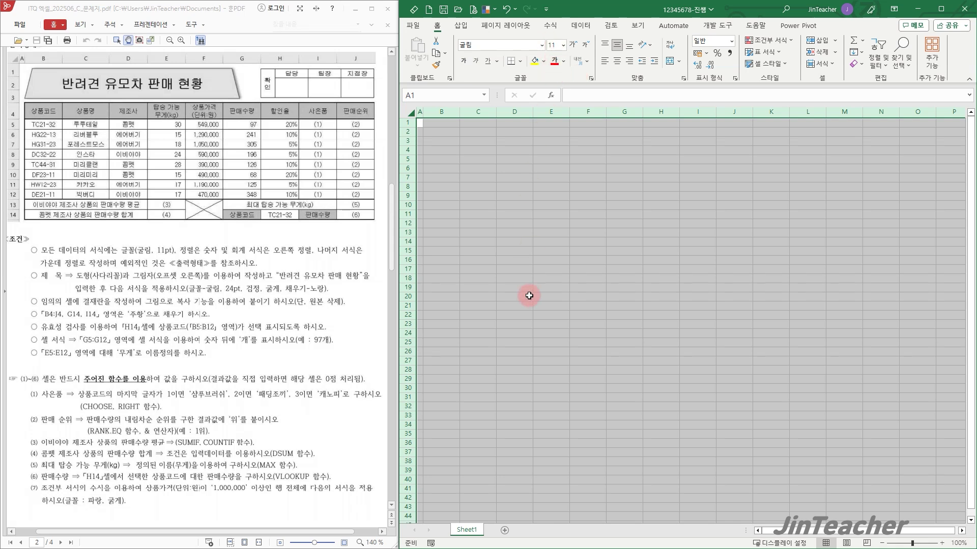
click(518, 343)
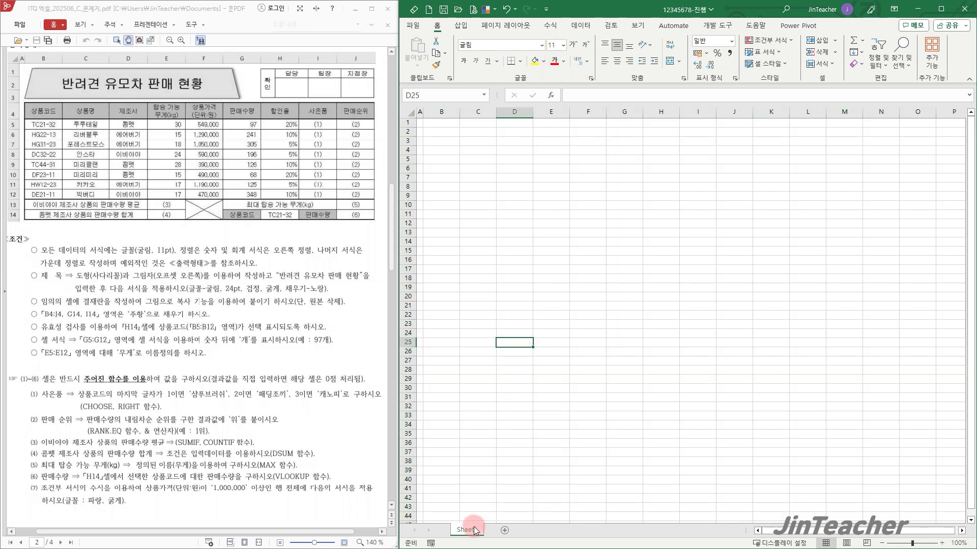
Duplicate Sheet1 twice and rename the three sheets 제1작업, 제2작업 and 제3작업 in order
drag(473, 530, 537, 524)
double_click(553, 530)
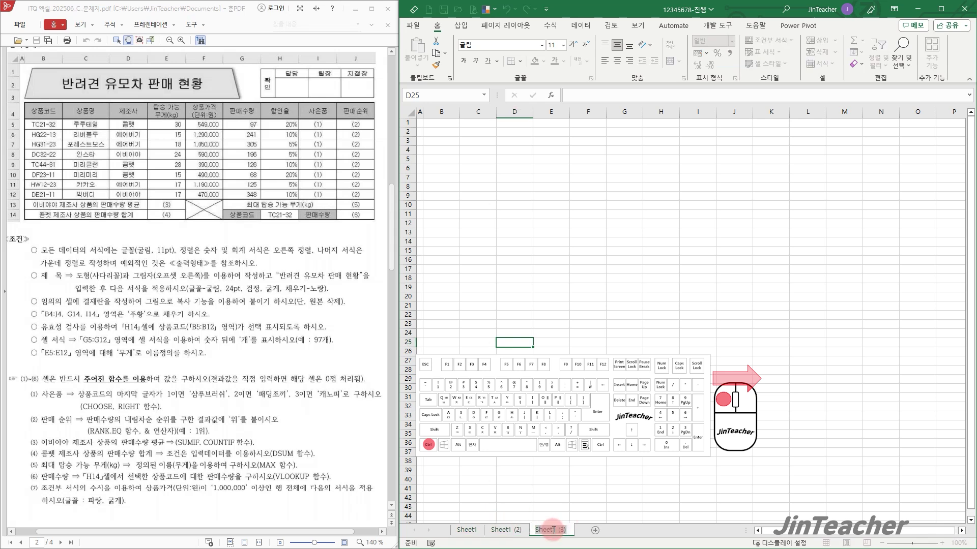
text(제3작ㅇ)
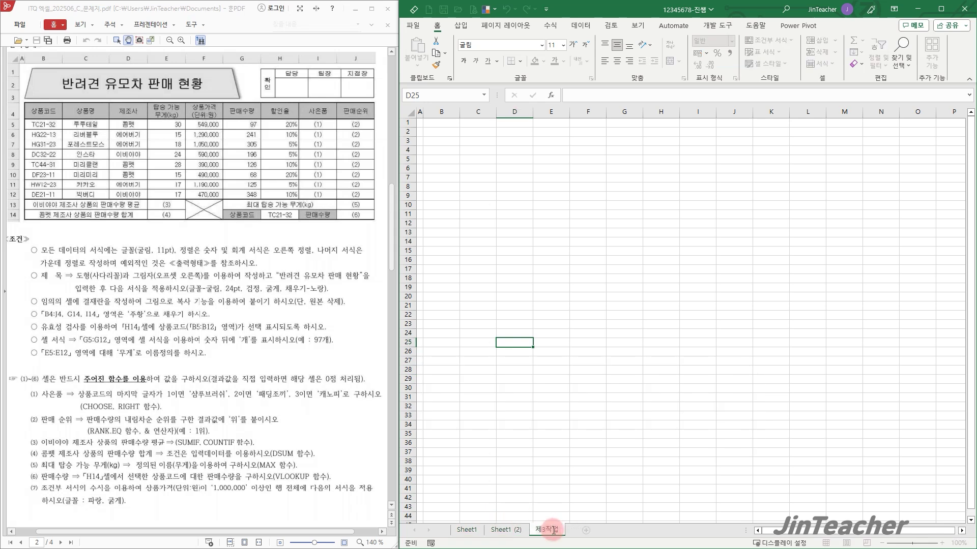
double_click(506, 529)
text(제2작업)
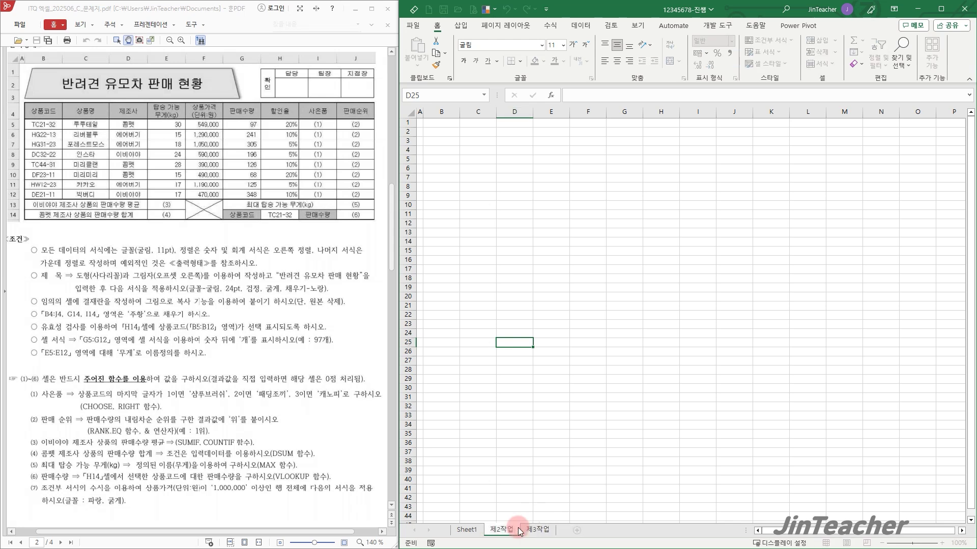
double_click(465, 530)
text(제1작업)
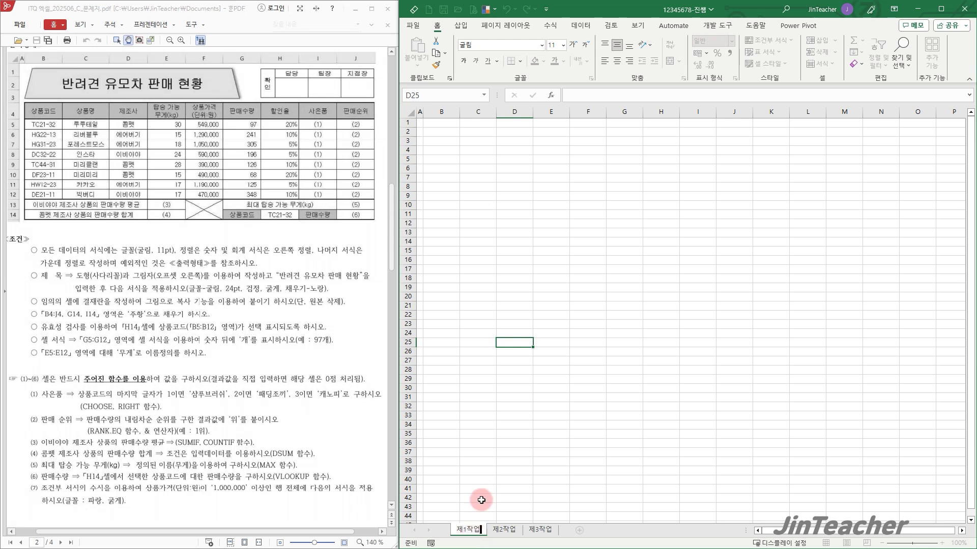
click(513, 315)
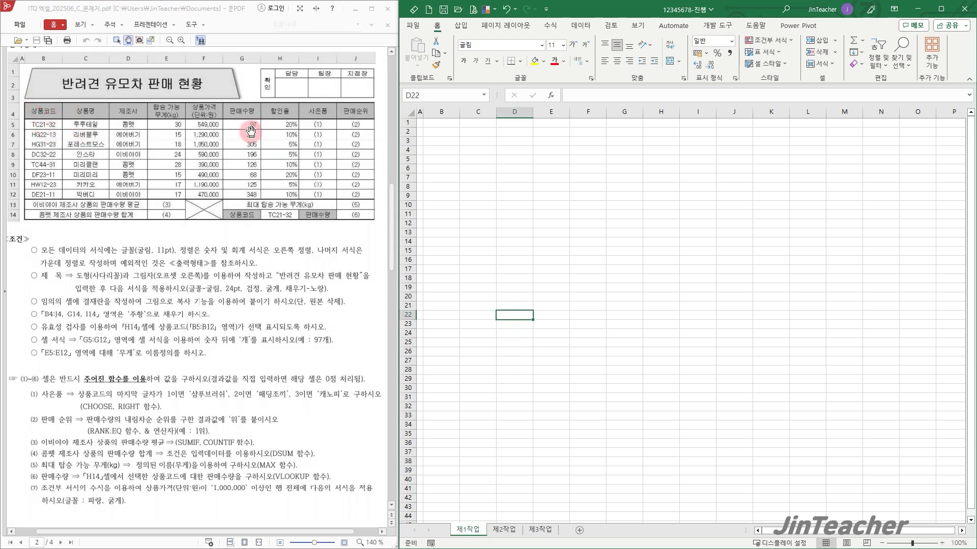
Enter the header 상품코드 in cell B4 of the 제1작업 sheet
click(435, 149)
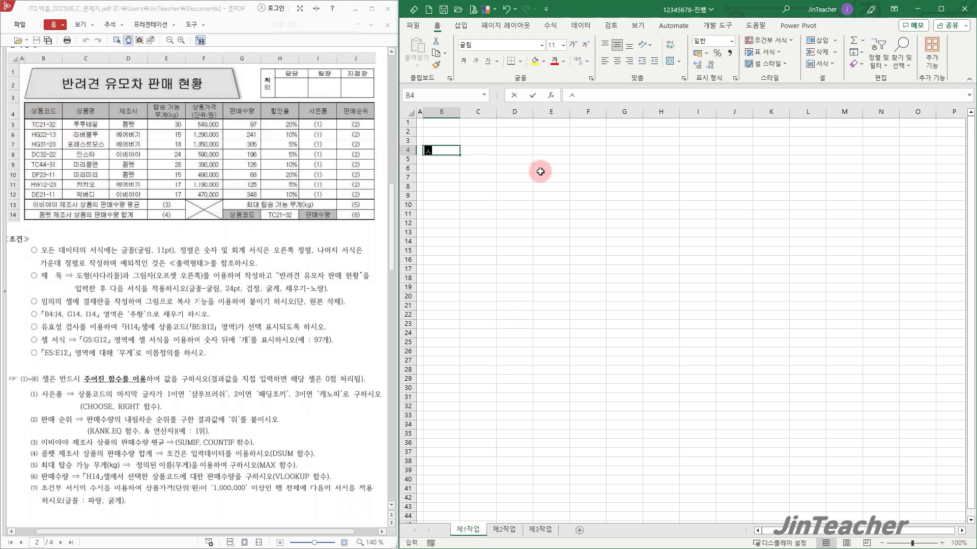
text(사)
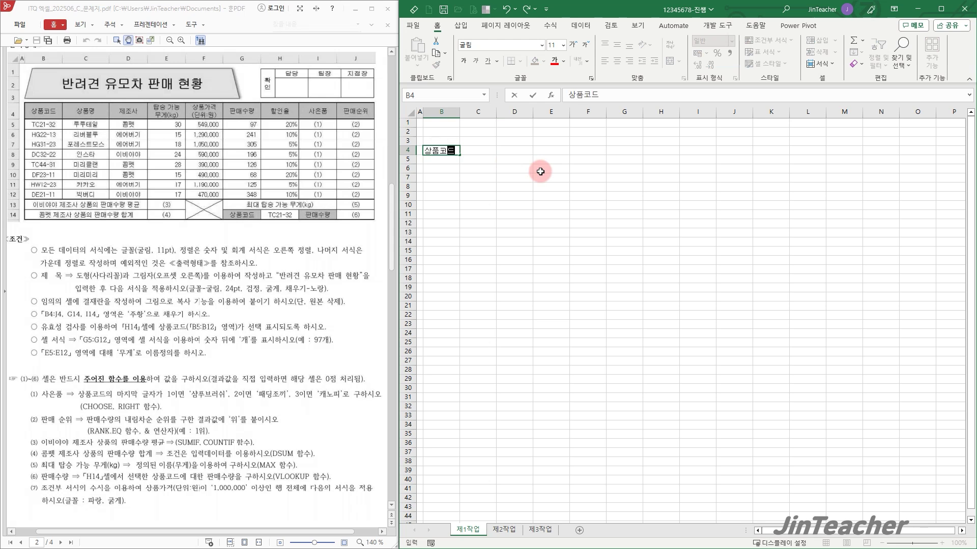
key(Return)
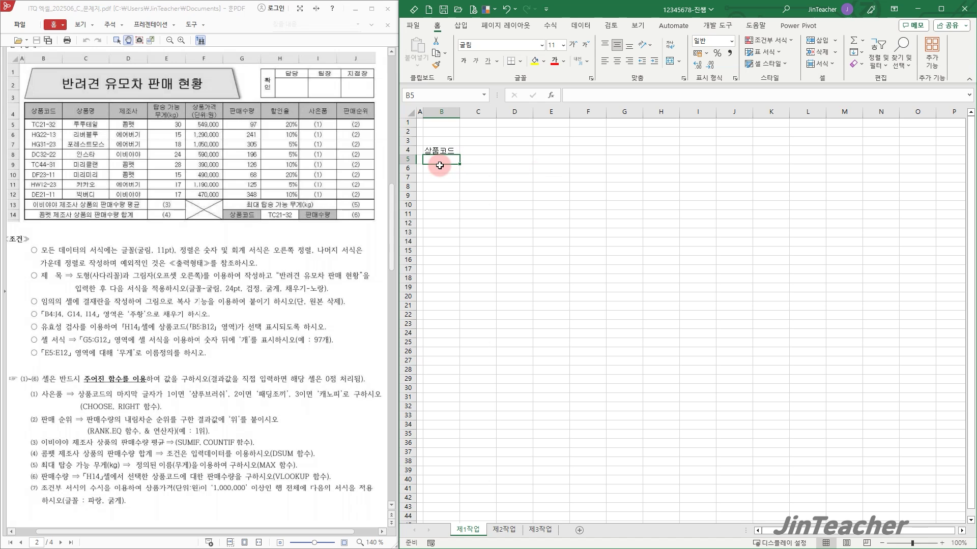
drag(440, 165, 442, 290)
drag(493, 178, 488, 269)
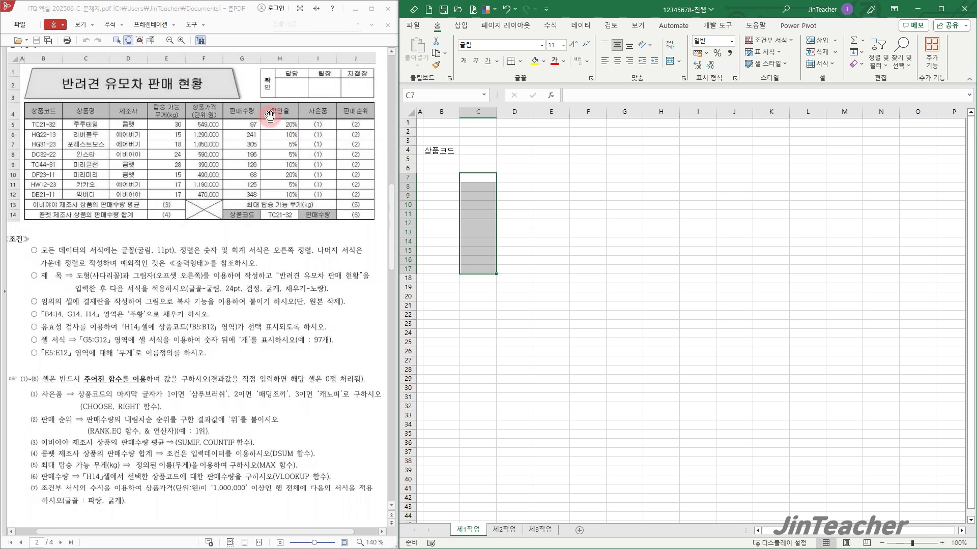
Enter 탑승 가능 and 무게(kg) on two lines in cell E4, and widen column B slightly
click(545, 150)
text(xkq)
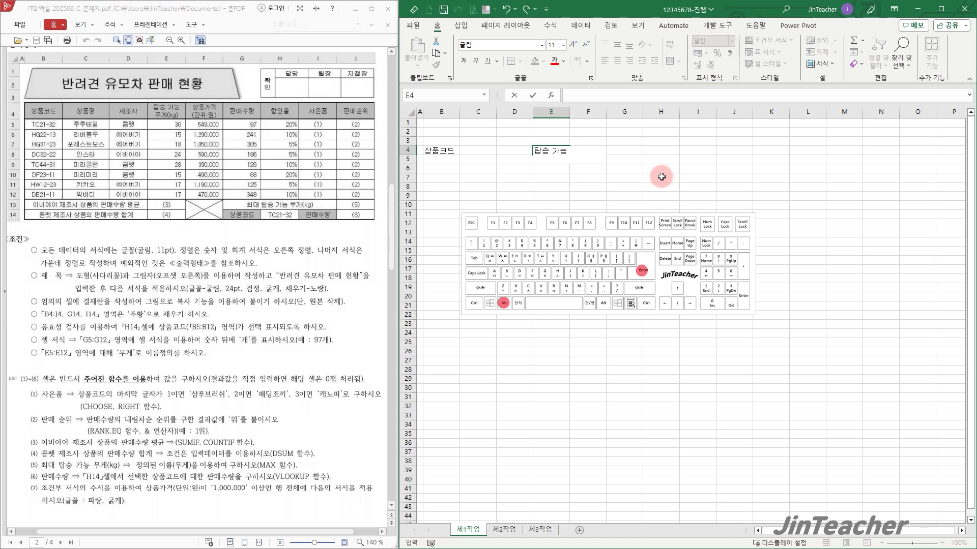
text((kg)
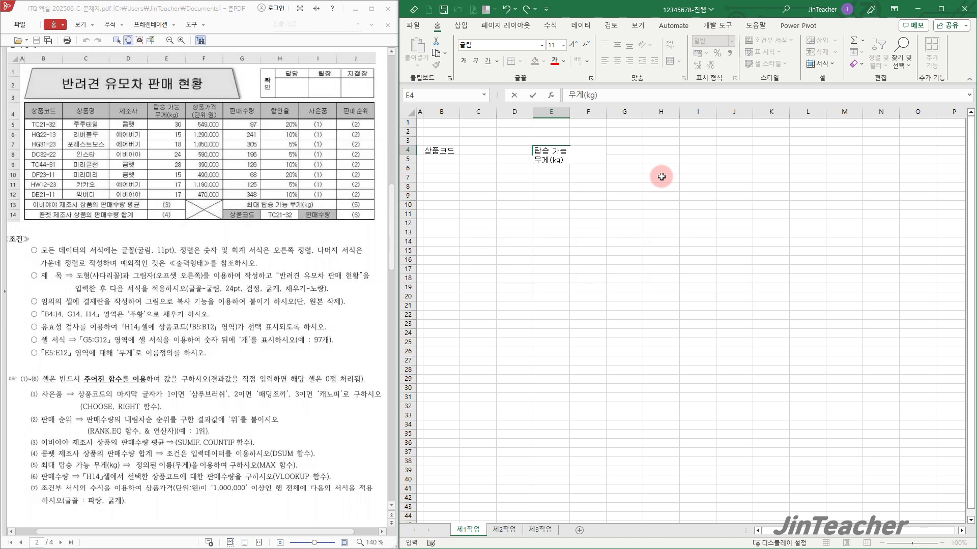
key(Return)
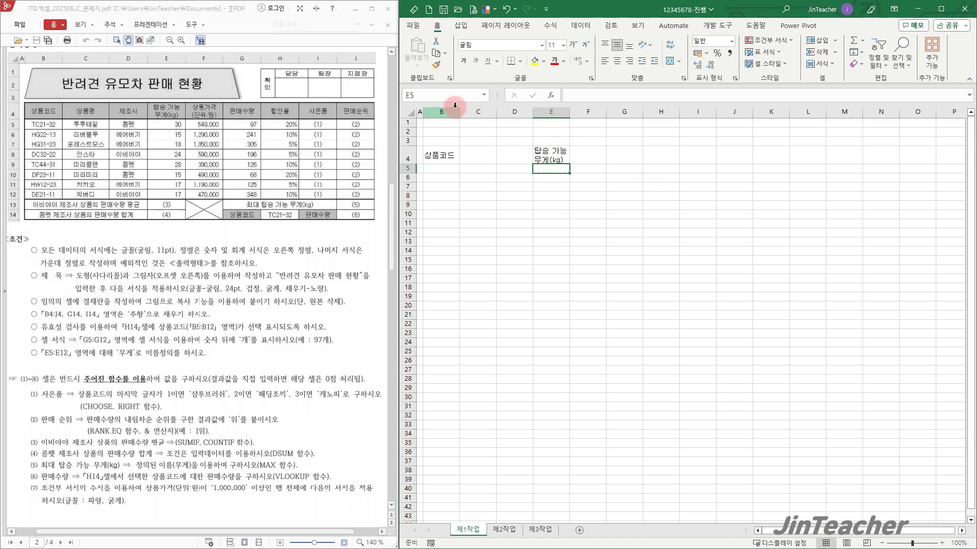
mouse_move(460, 113)
mouse_down()
mouse_move(495, 113)
mouse_move(468, 114)
mouse_up()
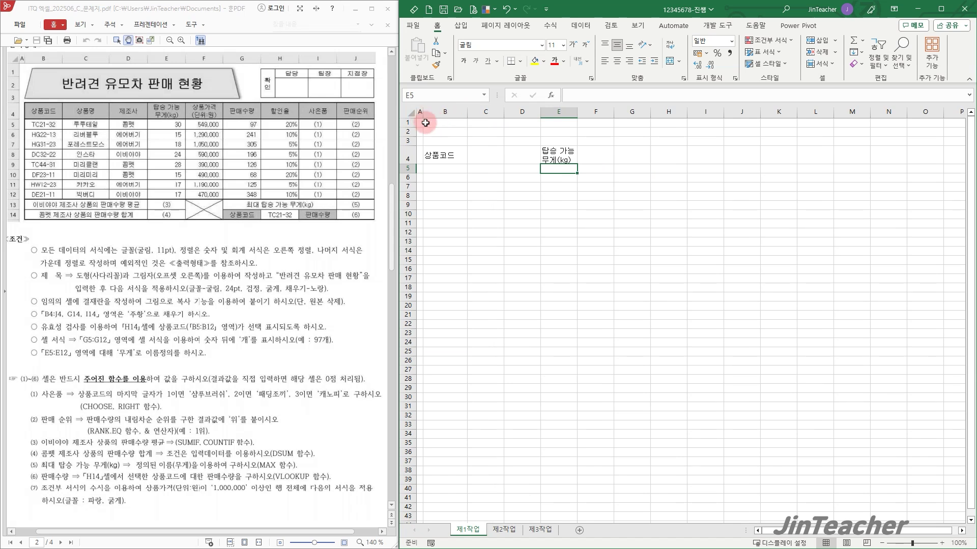
click(515, 204)
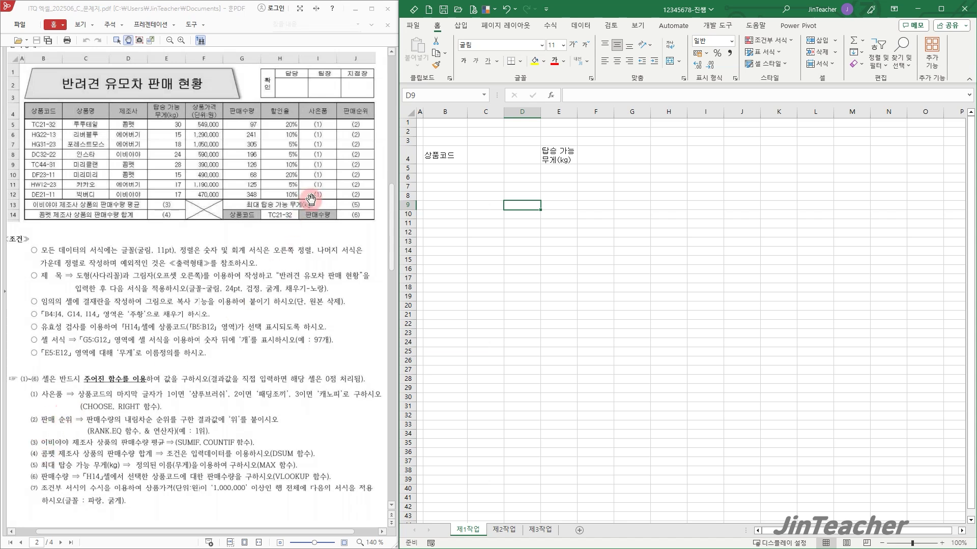
drag(534, 214, 557, 214)
drag(446, 159, 829, 301)
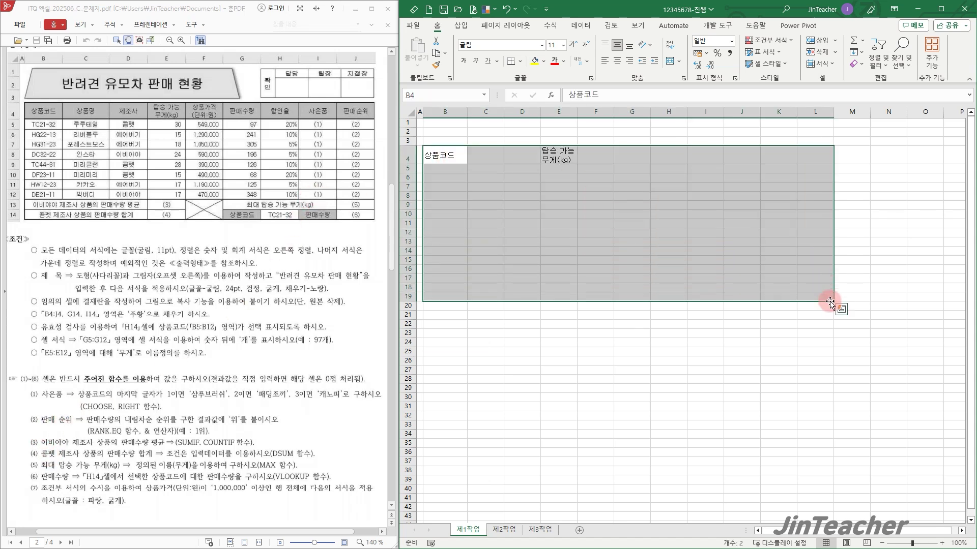
click(828, 315)
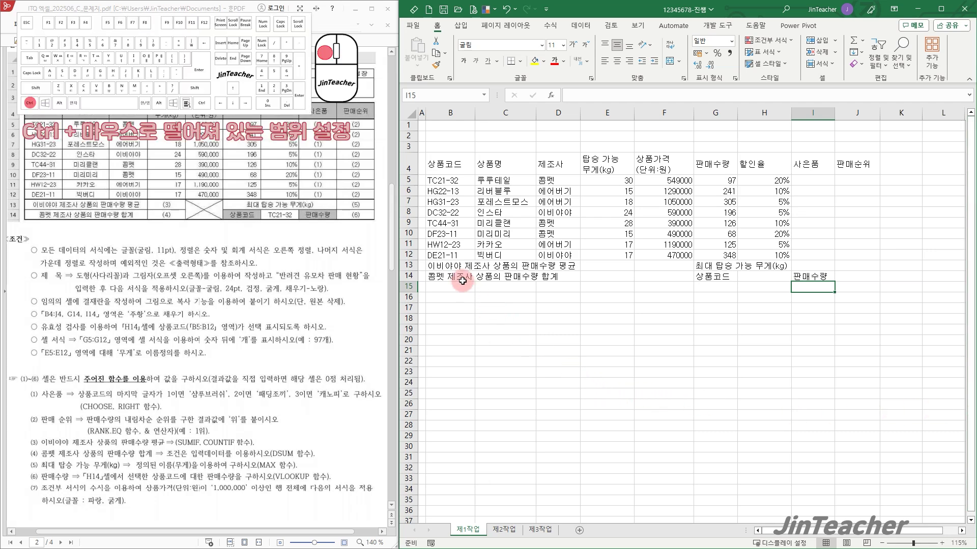
Merge and center the ranges B13:D13, B14:D14, F13:F14 and G13:I13
ctrl+click(443, 268)
drag(444, 268, 558, 265)
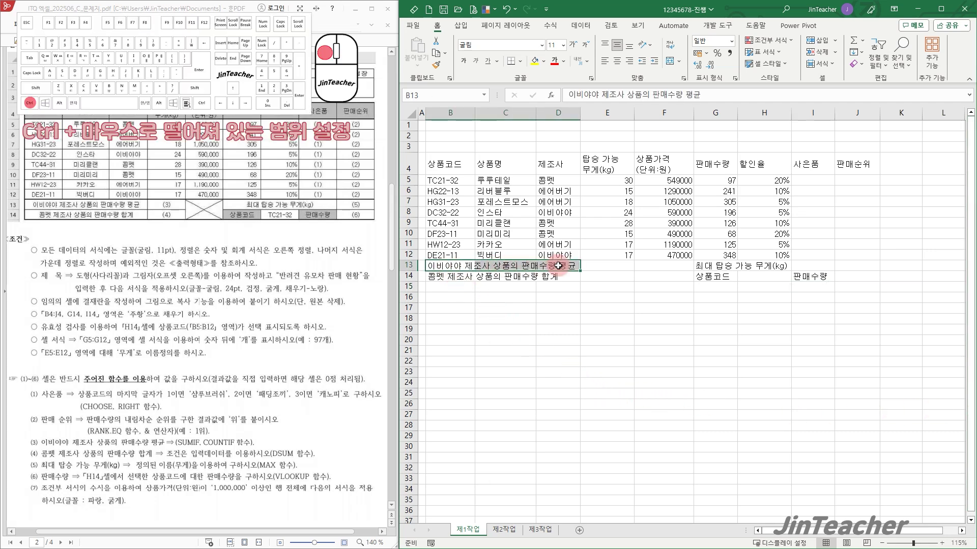
drag(450, 277, 544, 277)
drag(676, 265, 812, 266)
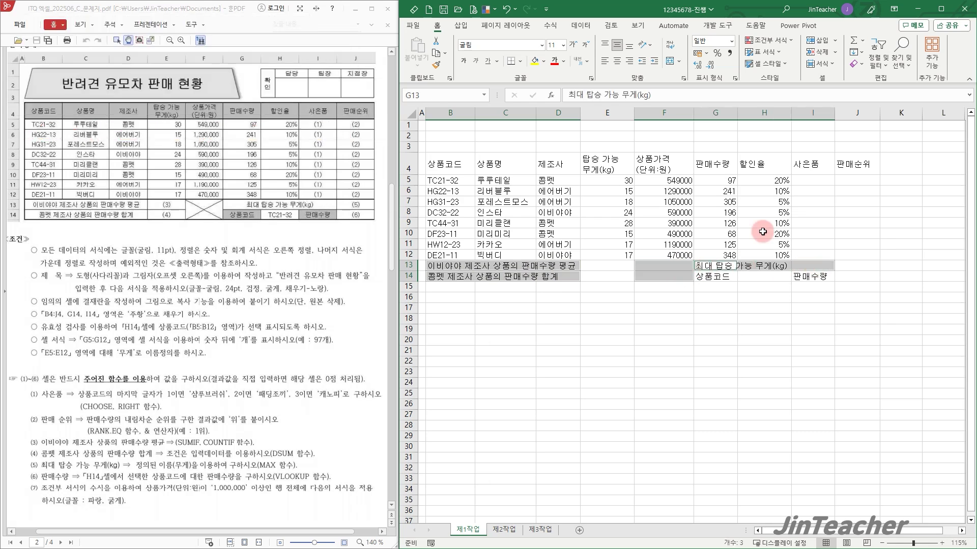
click(670, 62)
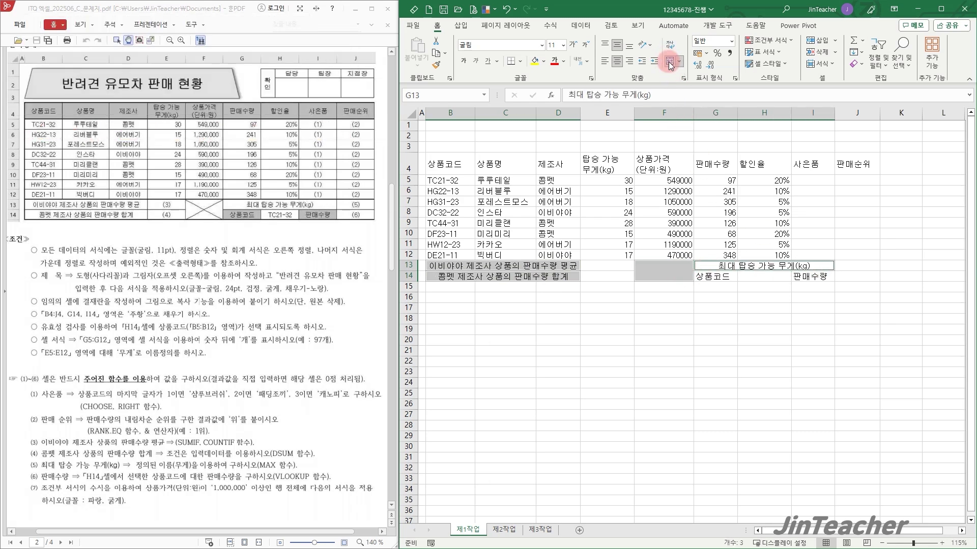
Apply all borders to B4:J14, with thick outside borders around the whole table and around B5:J12
drag(445, 164, 839, 275)
click(520, 61)
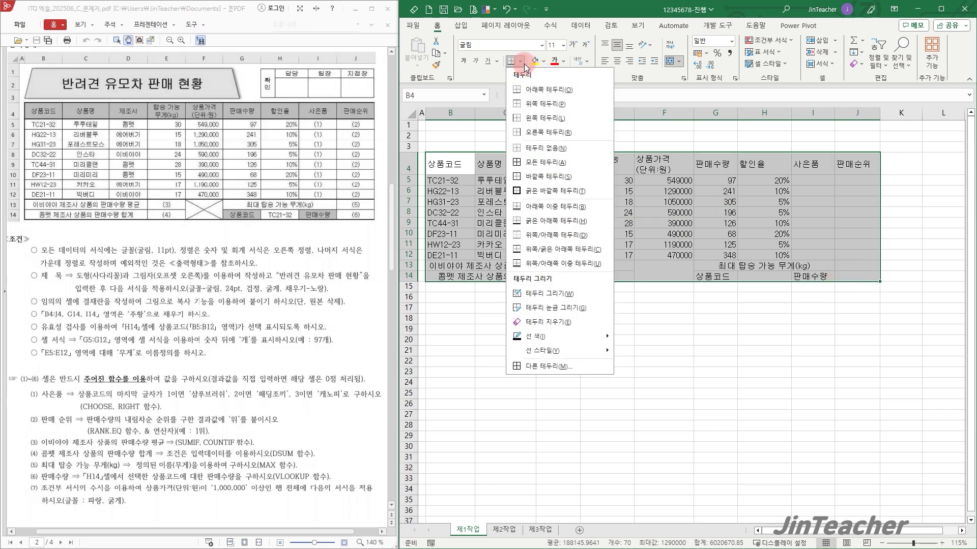
click(542, 159)
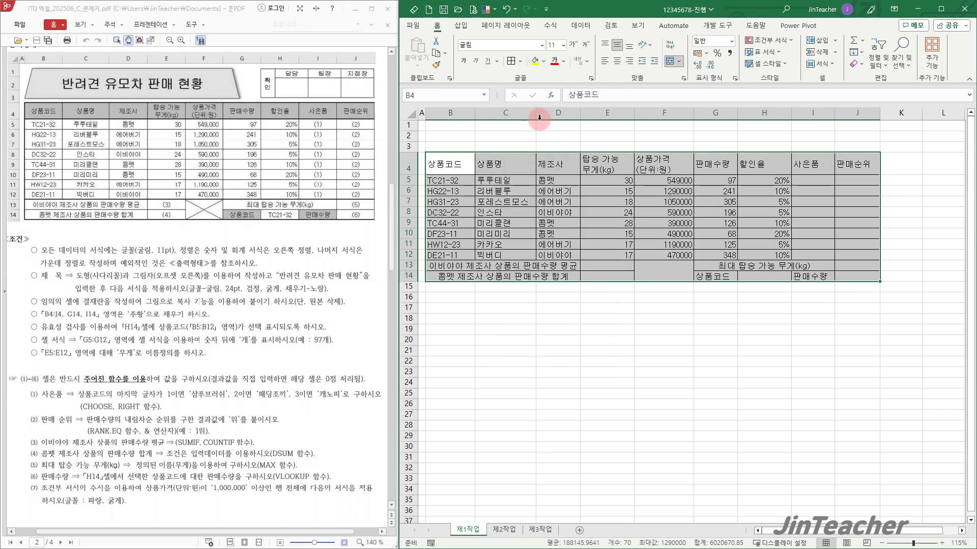
click(521, 62)
click(544, 187)
drag(455, 181, 856, 256)
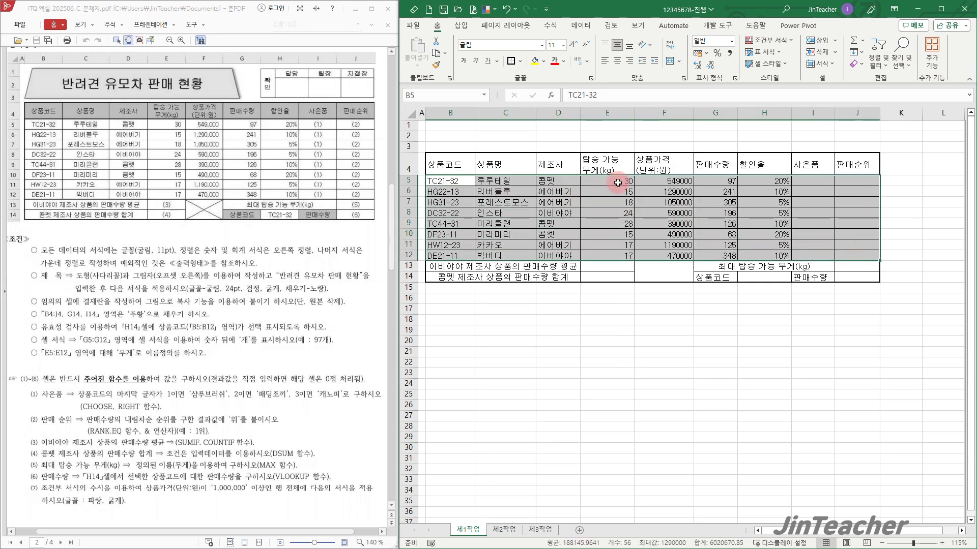
click(513, 63)
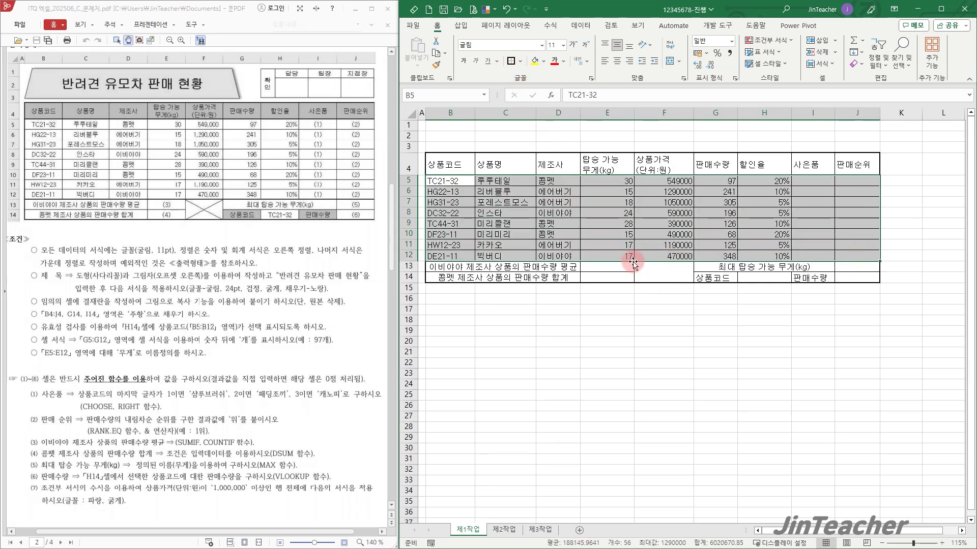
Add both diagonal border lines to the merged cell F13:F14 to form an X
click(667, 275)
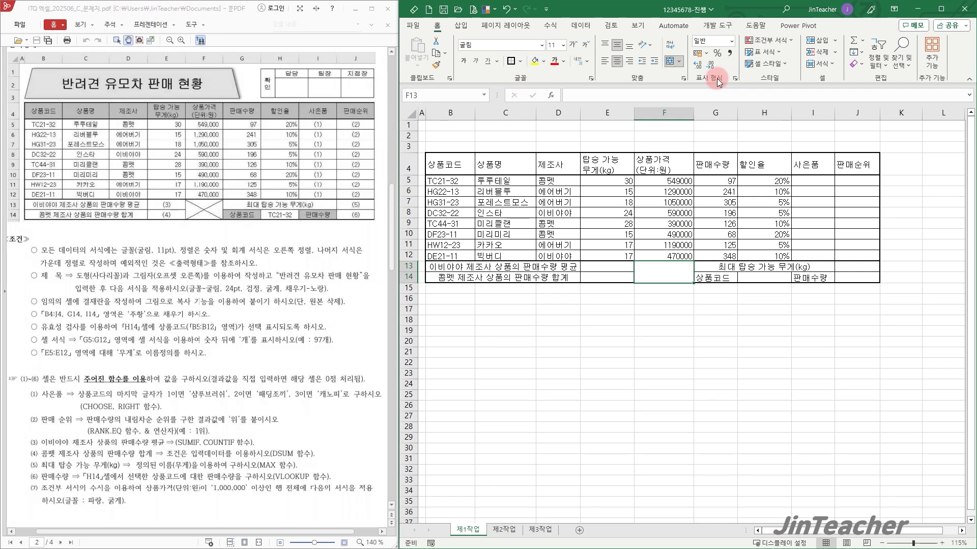
click(734, 78)
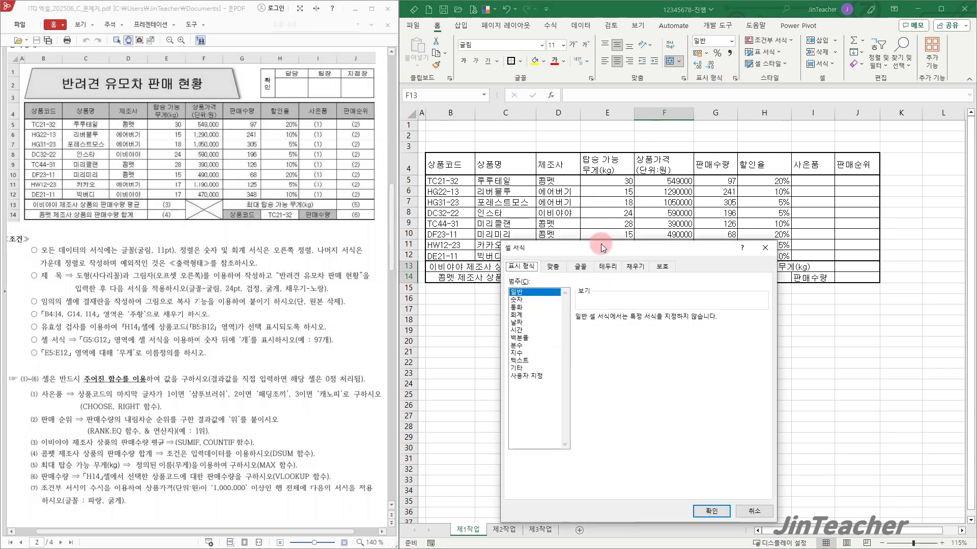
click(608, 266)
click(586, 406)
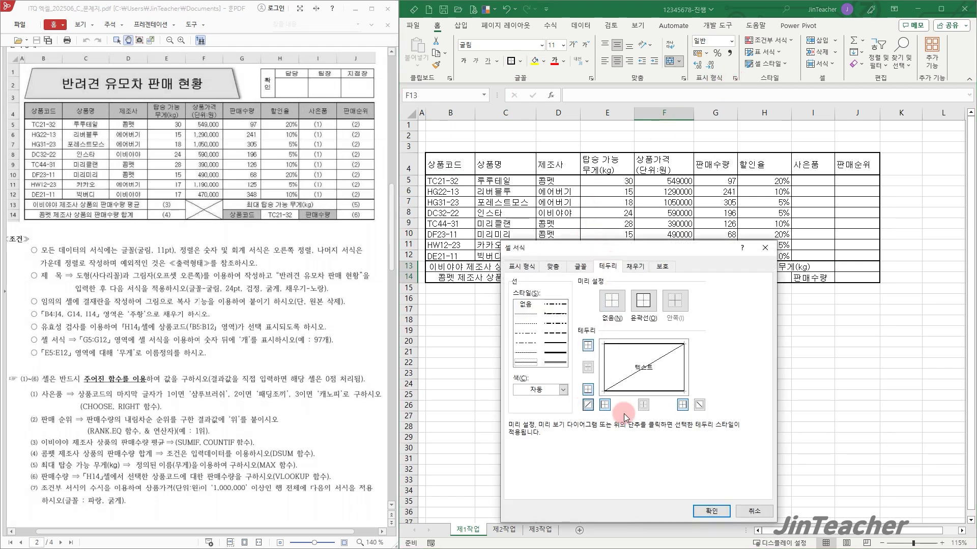
click(710, 511)
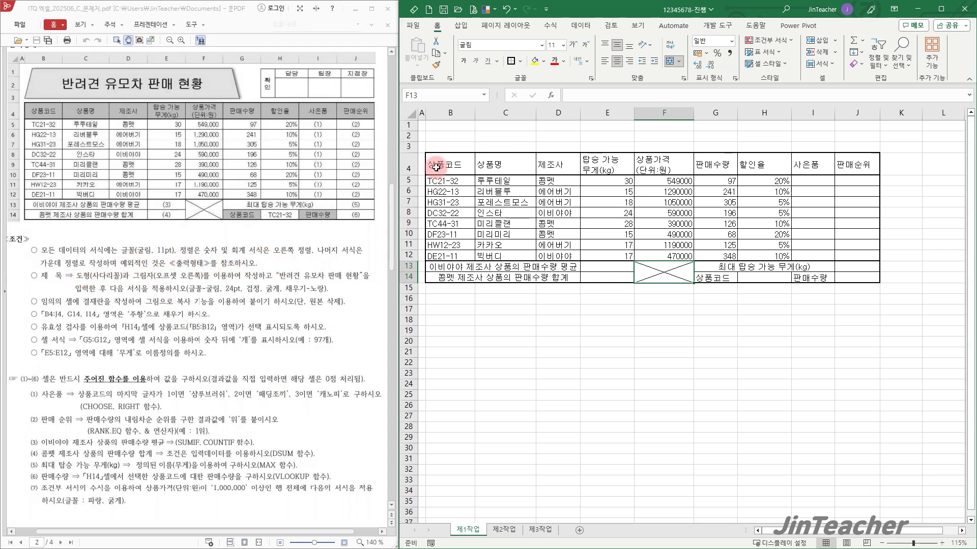
Center the contents of the table range B4:J14 horizontally
click(436, 166)
drag(435, 166, 842, 277)
click(616, 62)
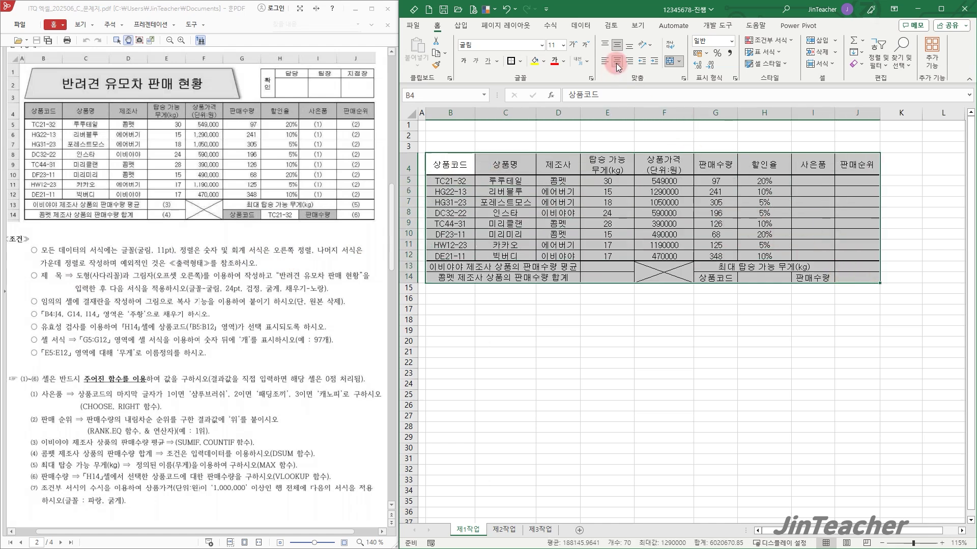
Right-align the numeric data in E5:H12
drag(613, 181, 768, 257)
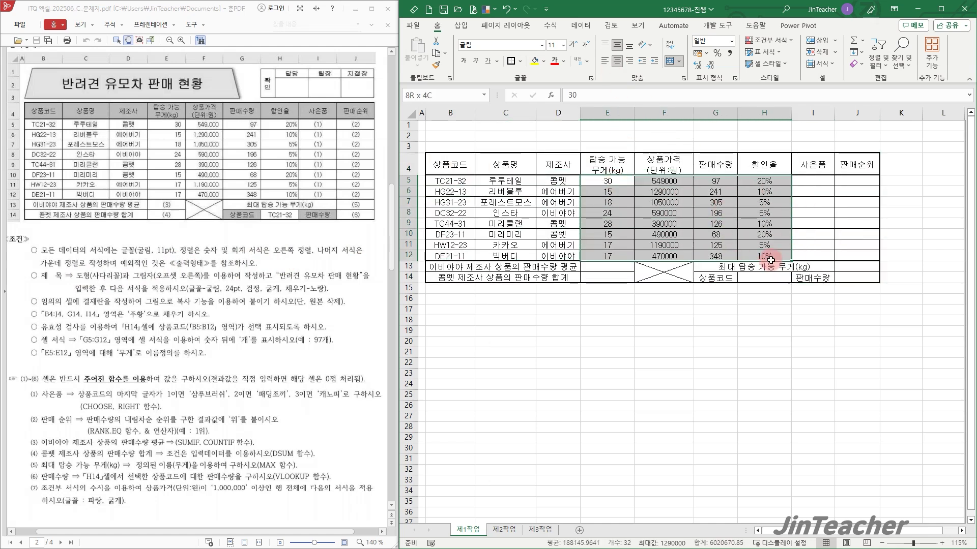
click(629, 60)
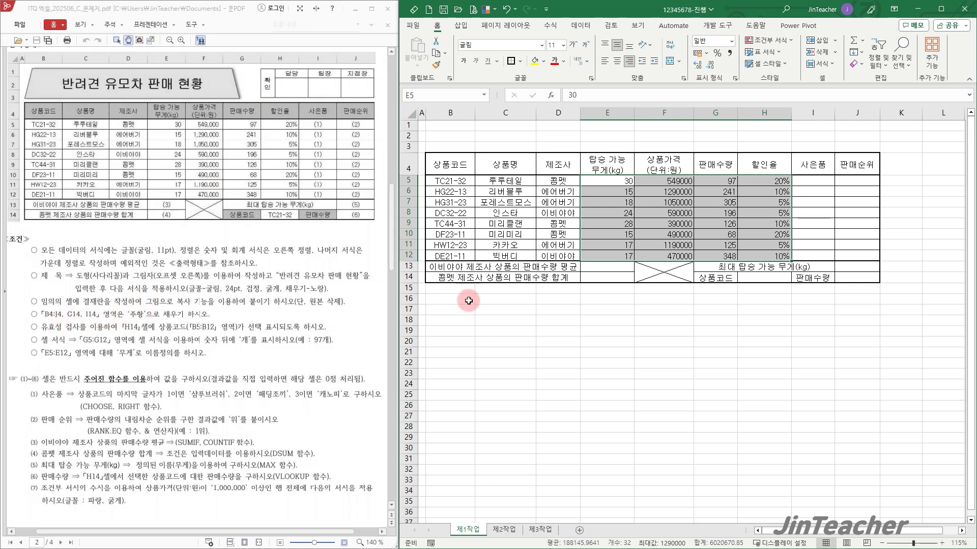
click(559, 310)
Fill the header row B4:J4 and the label cells G14 and I14 with orange (주황)
drag(450, 164, 842, 163)
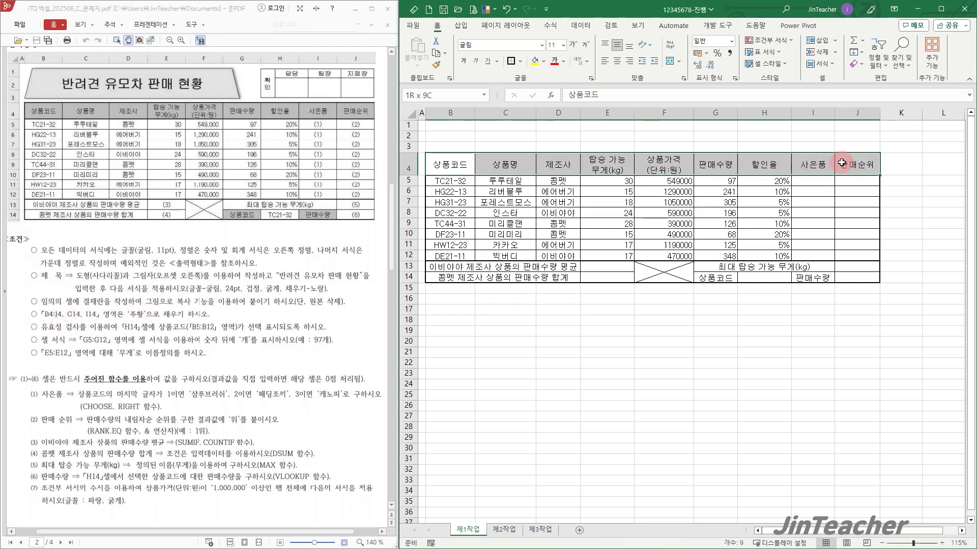
ctrl+click(716, 277)
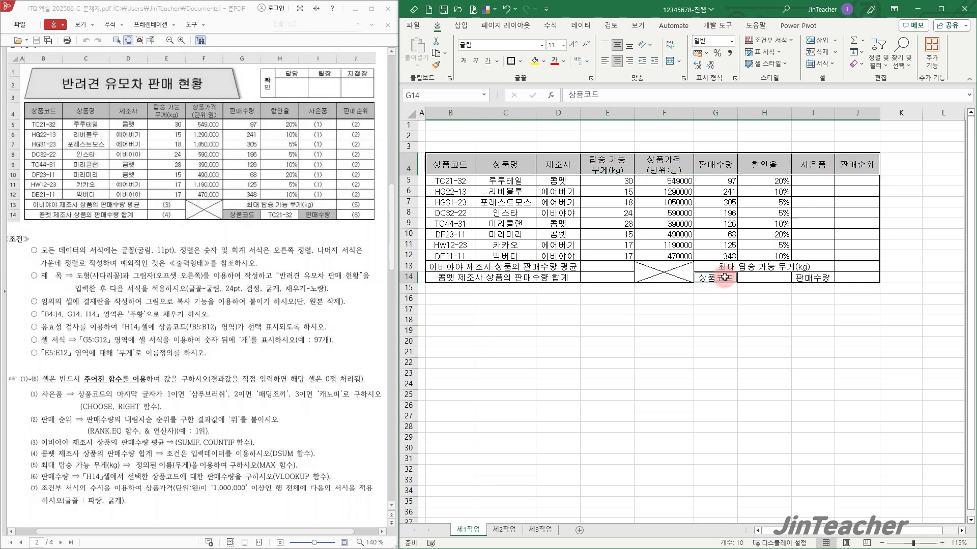
ctrl+click(824, 276)
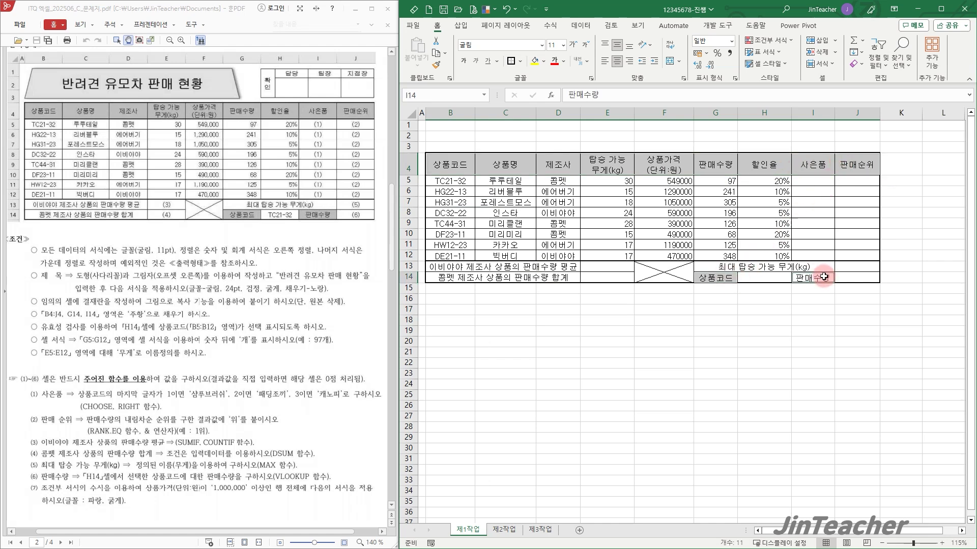
click(544, 61)
click(551, 157)
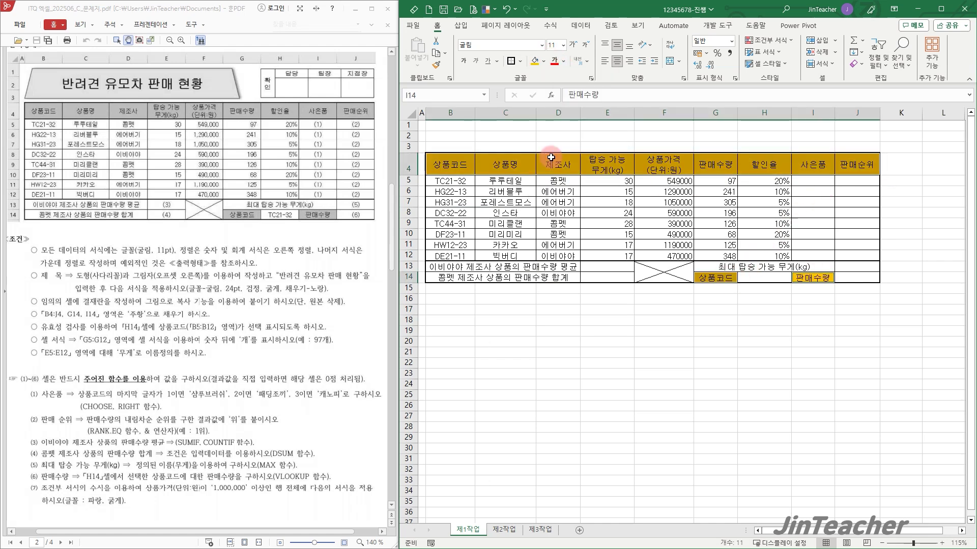
click(491, 309)
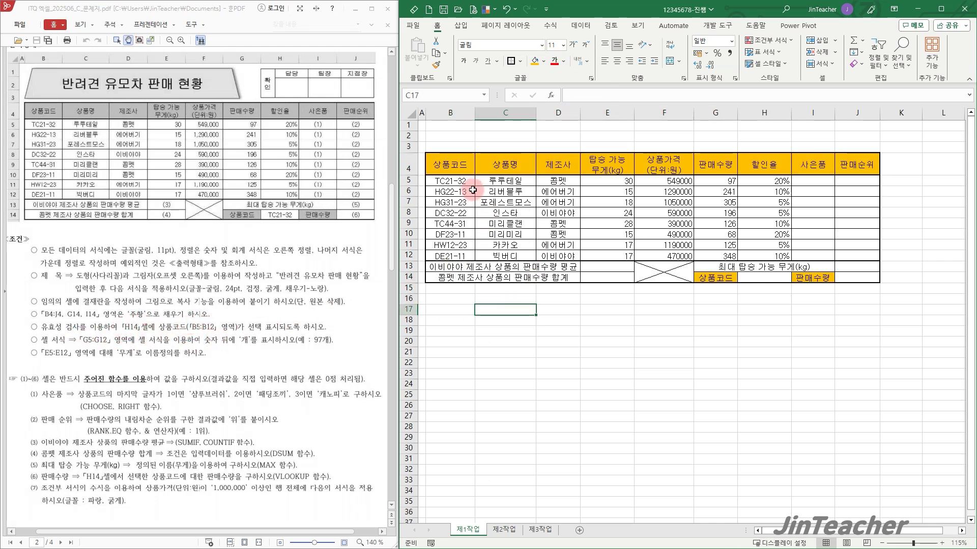
Add list (목록) data validation to H14 with source =$B$5:$B$12, and choose TC21-32 from its list
click(784, 276)
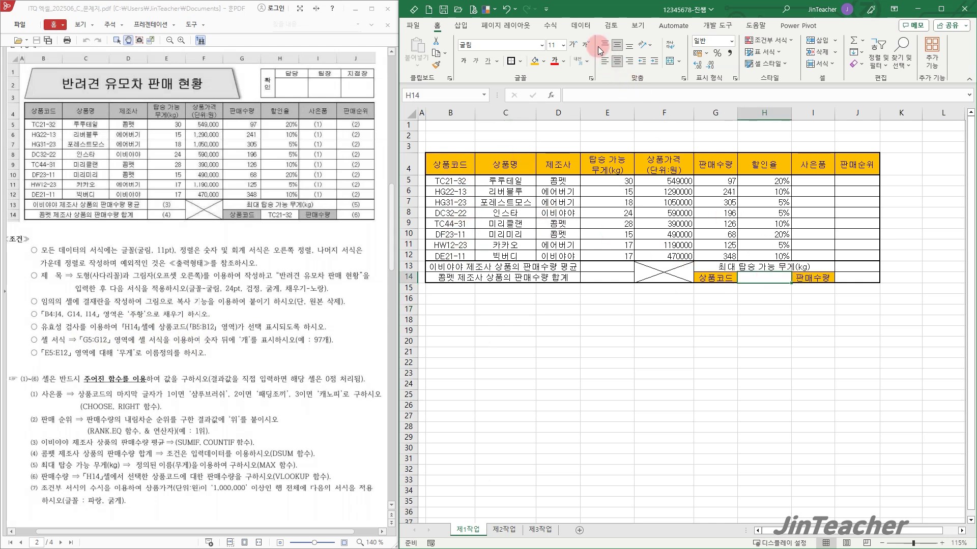
click(588, 30)
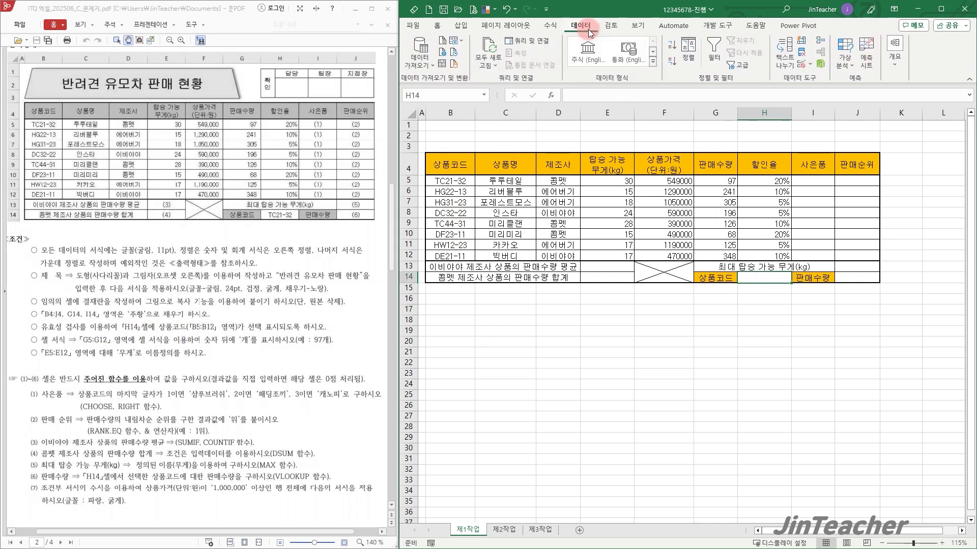
click(803, 67)
click(595, 353)
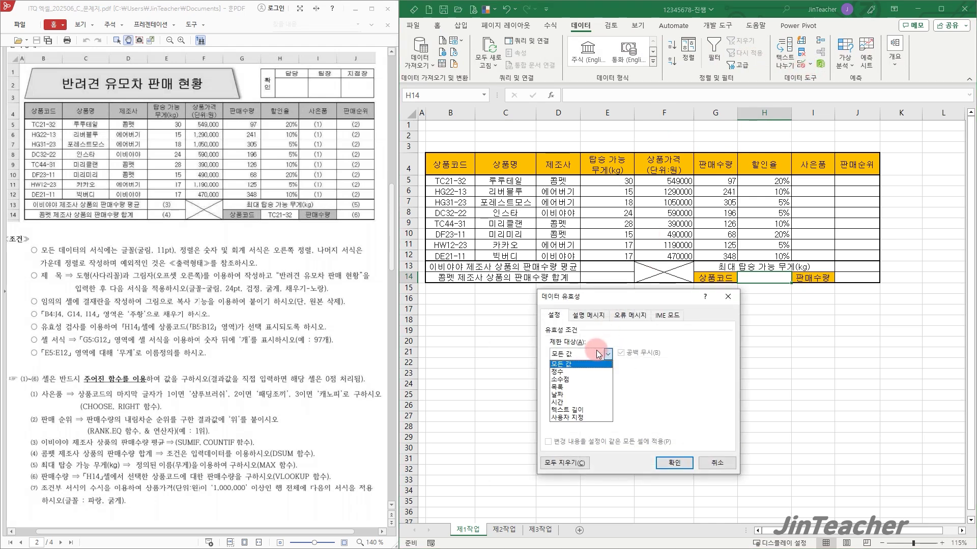
click(575, 387)
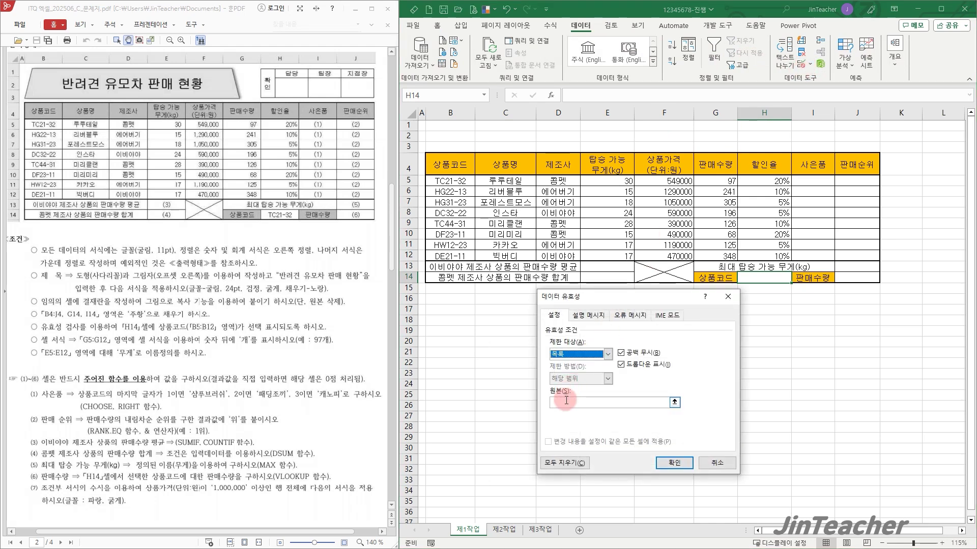
click(566, 400)
drag(458, 181, 457, 255)
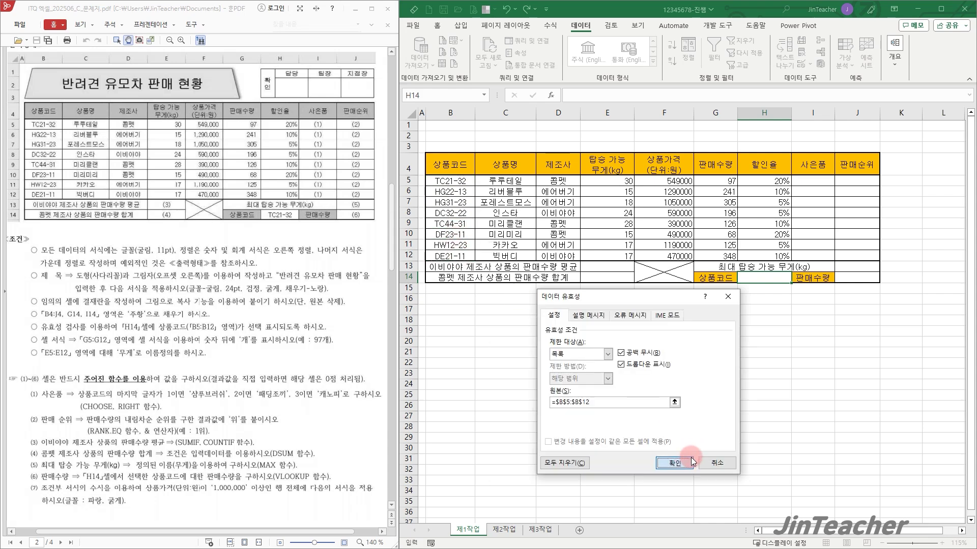
click(674, 462)
click(795, 278)
click(769, 291)
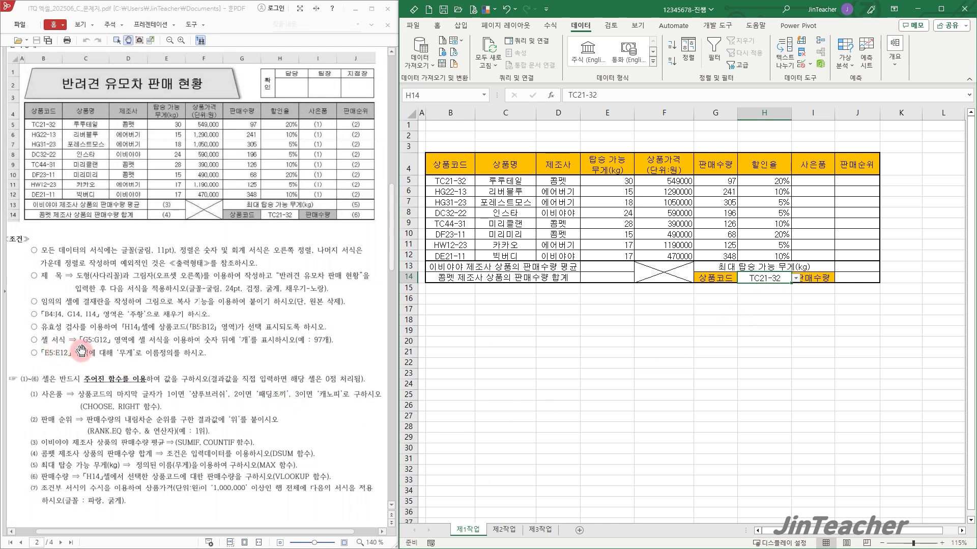
Apply the custom number format #,##0개 to the sales quantities in G5:G12
drag(712, 181, 713, 259)
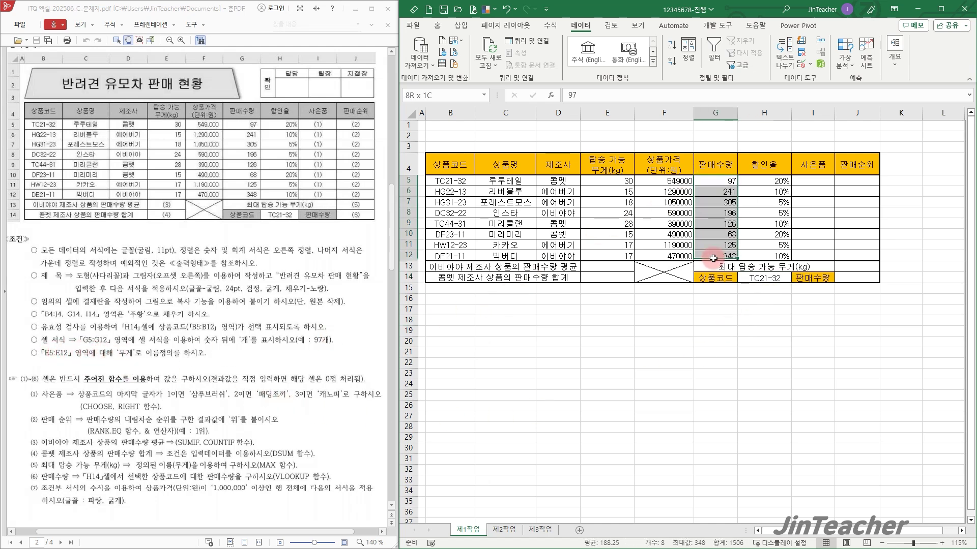
click(246, 357)
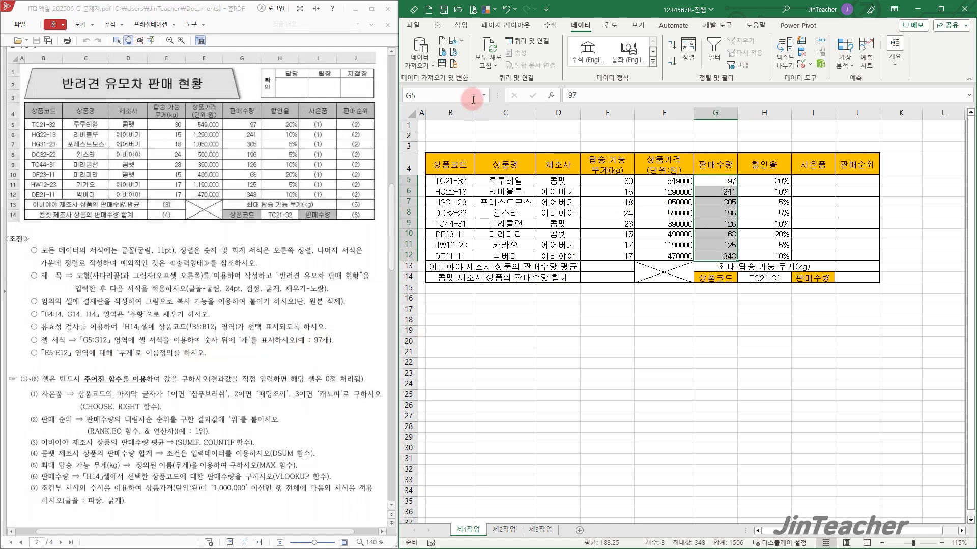
click(438, 28)
click(686, 95)
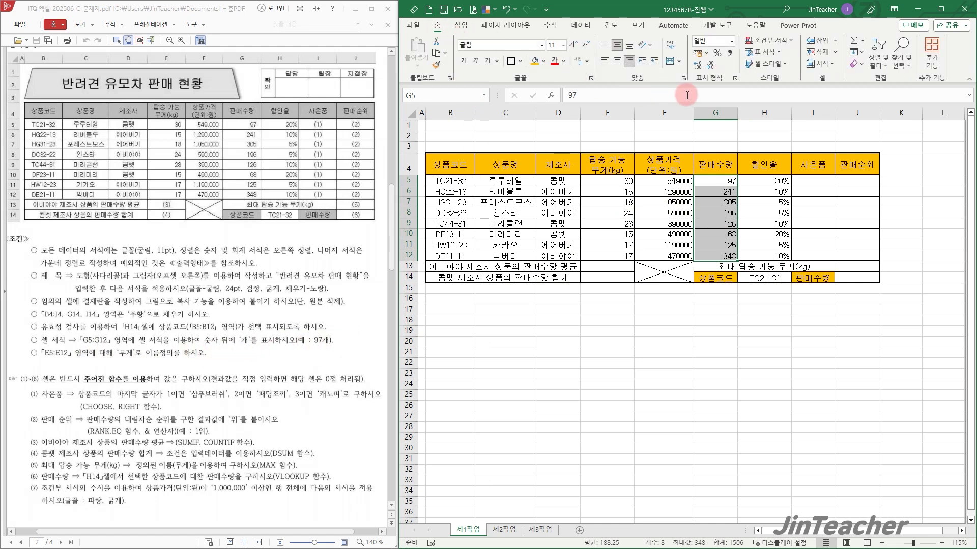
click(733, 78)
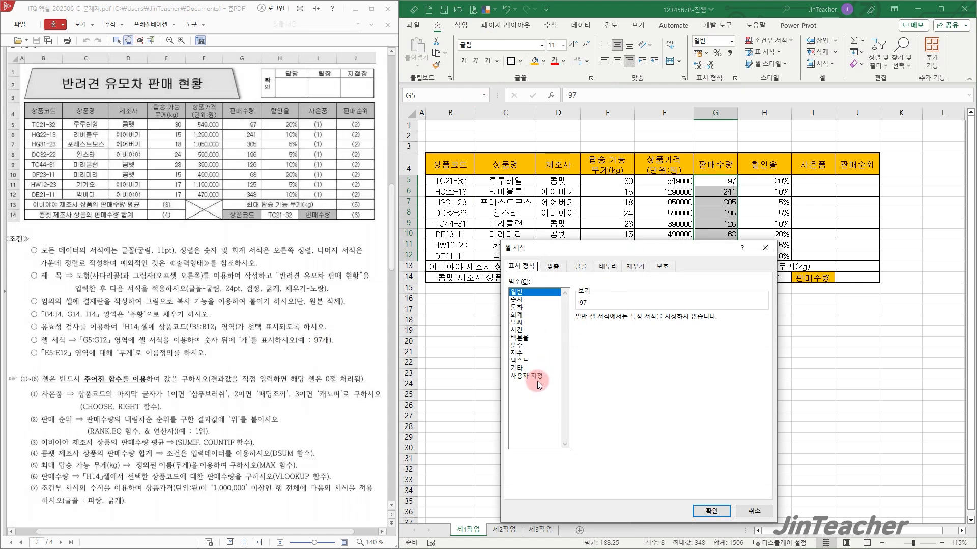
click(542, 377)
click(599, 362)
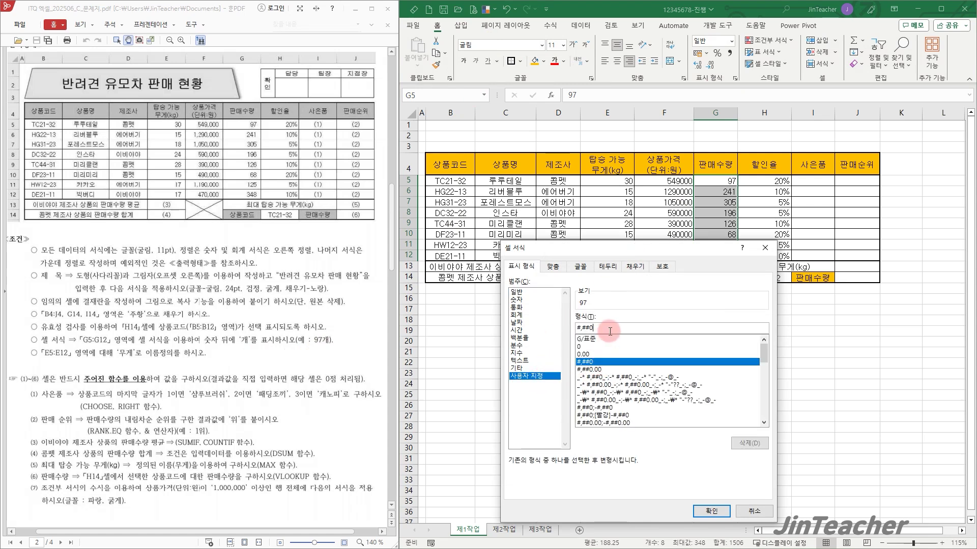
text(ro)
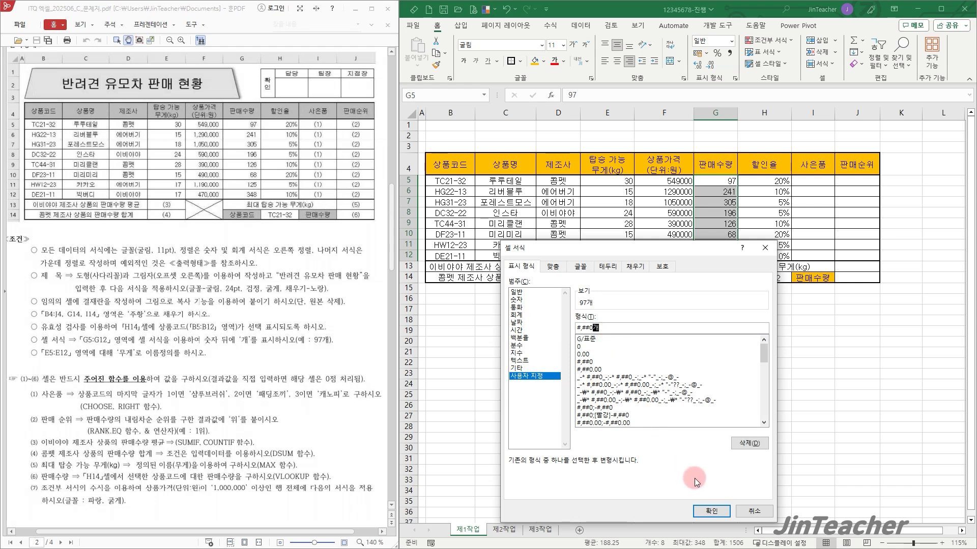
click(711, 511)
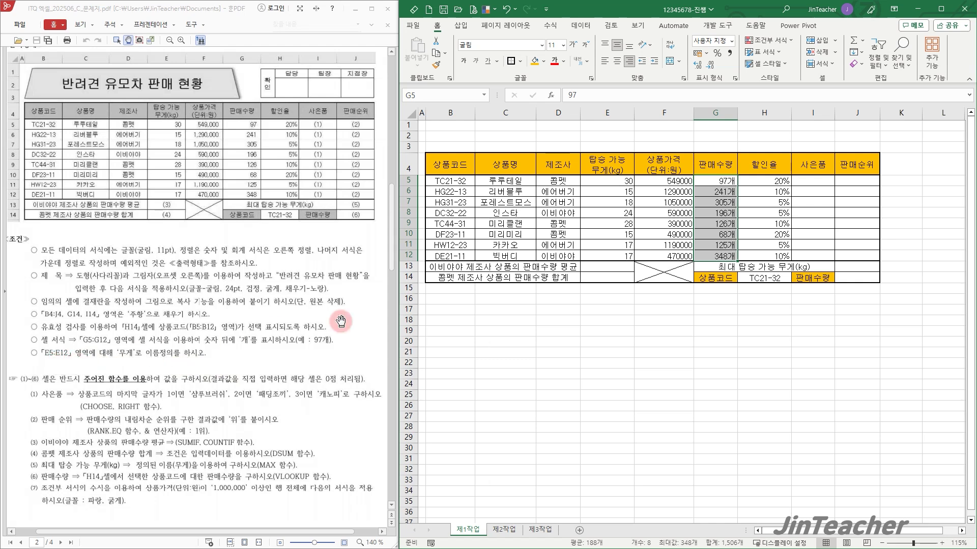
Define the name 무게 for the range E5:E12
drag(625, 184, 623, 256)
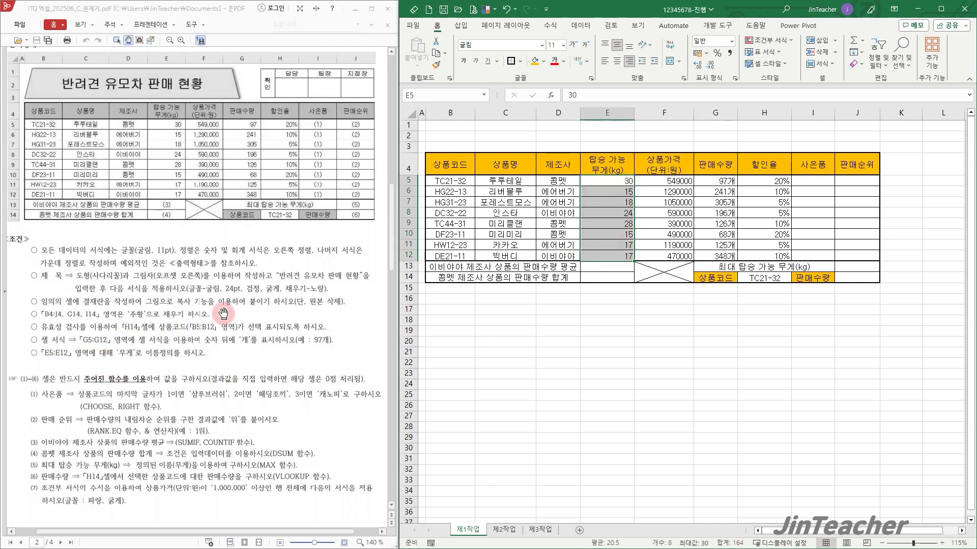
click(447, 92)
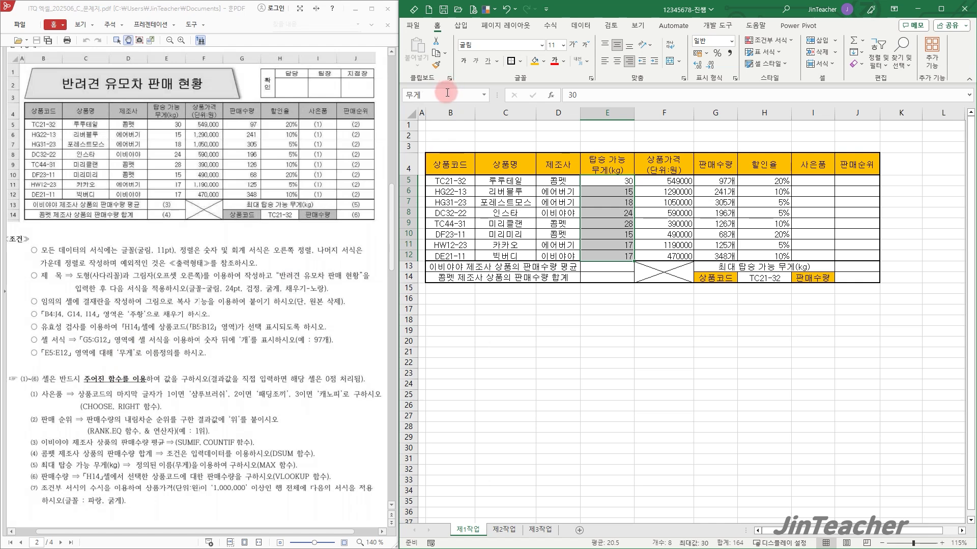
click(499, 332)
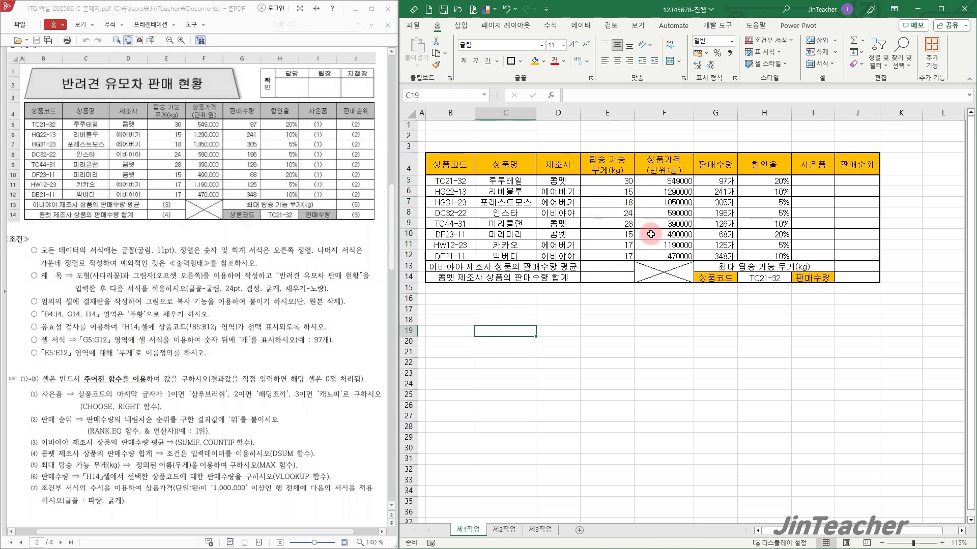
Apply the comma-style accounting format (회계) to the weights and prices in E5:F12
scroll(320, 273, down, 20)
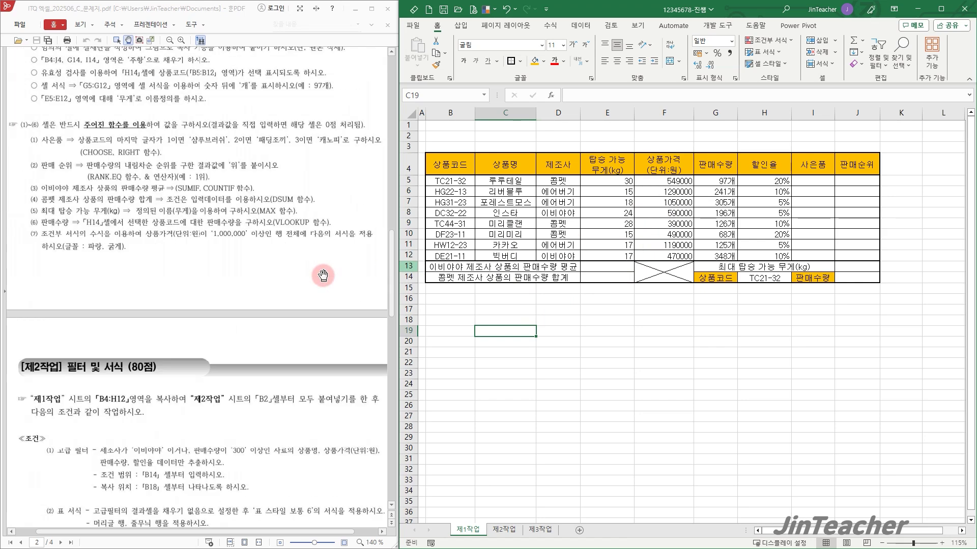
scroll(323, 275, down, 3)
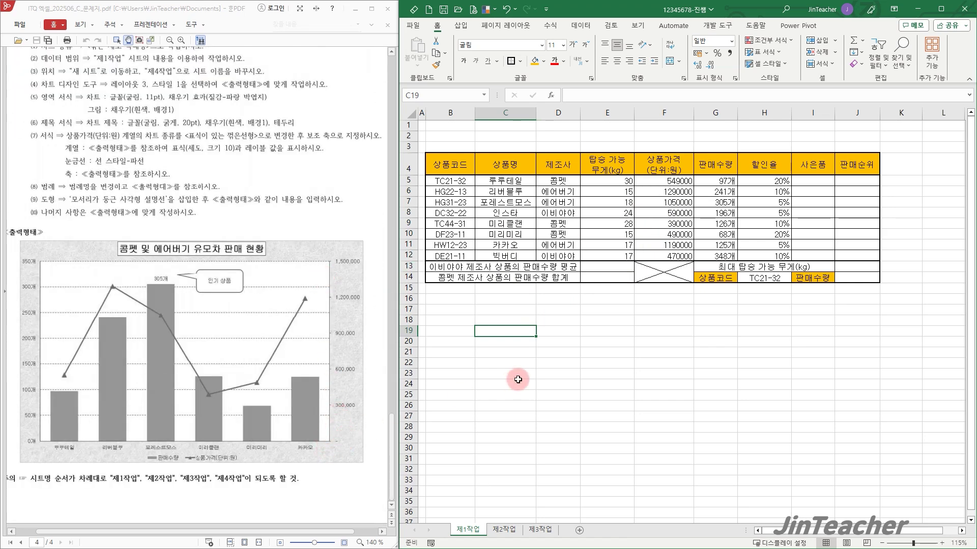
scroll(380, 348, up, 20)
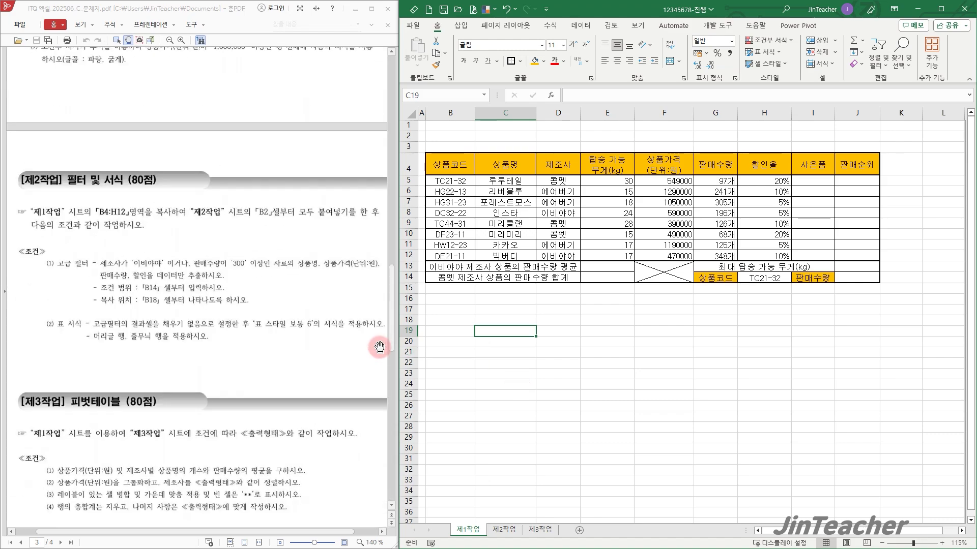
scroll(380, 348, up, 2)
click(569, 340)
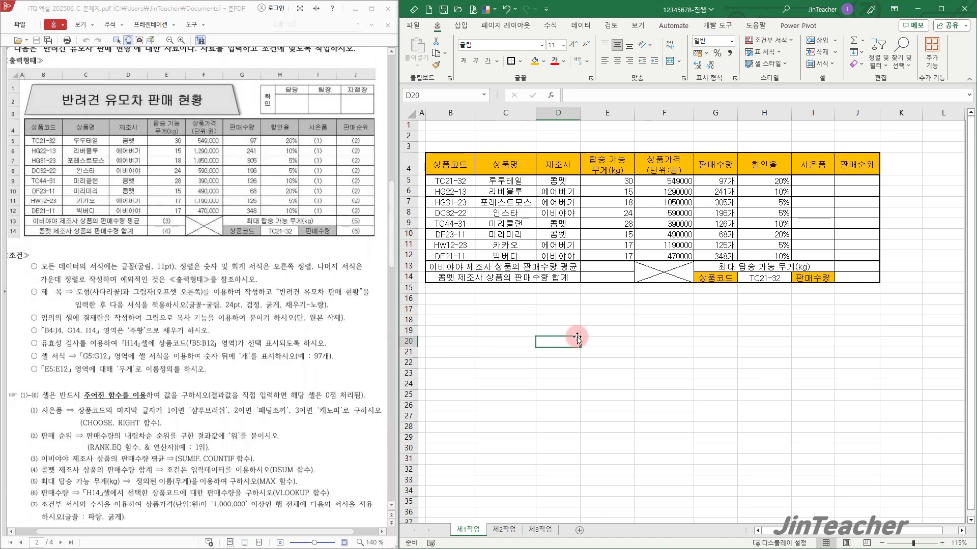
drag(602, 181, 666, 254)
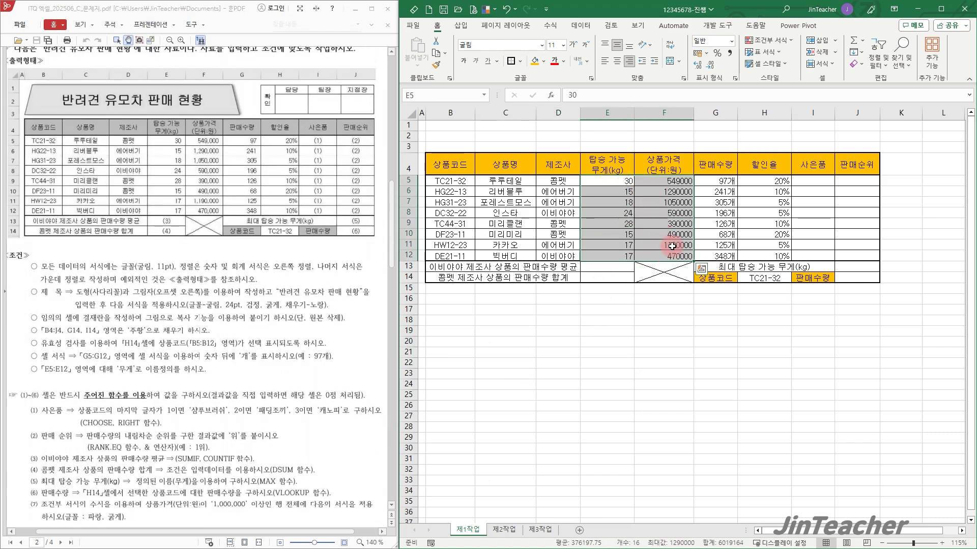
click(730, 54)
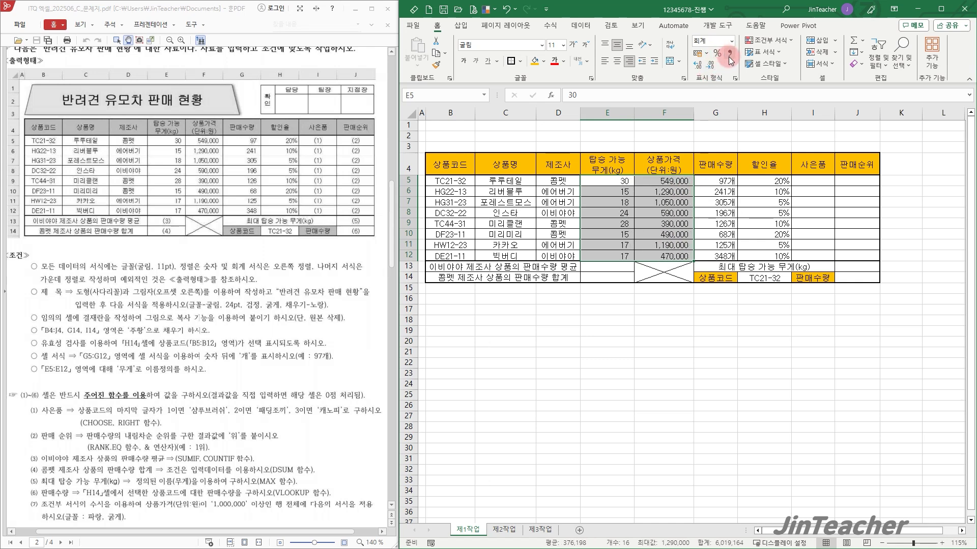
click(680, 211)
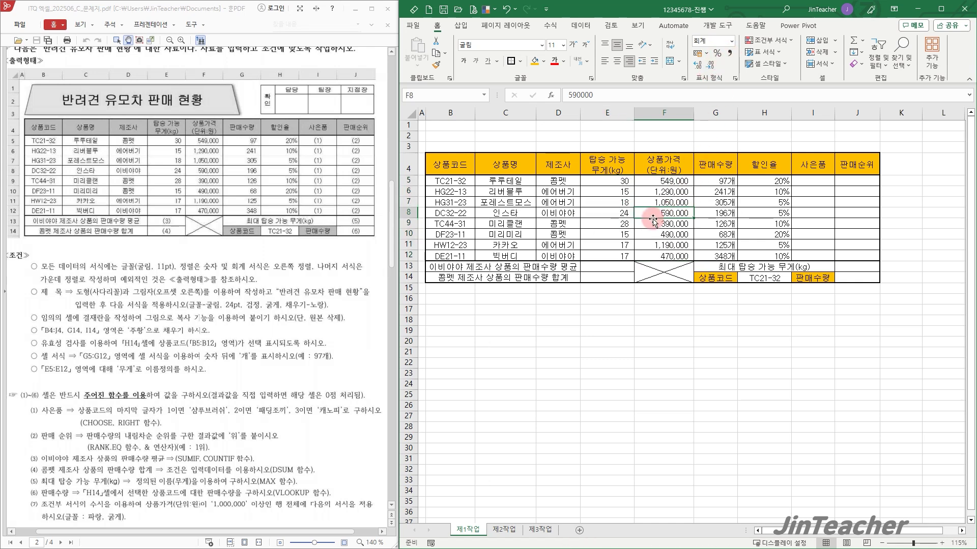
Set a taller uniform row height for rows 5 to 14
drag(410, 181, 411, 277)
right_click(412, 277)
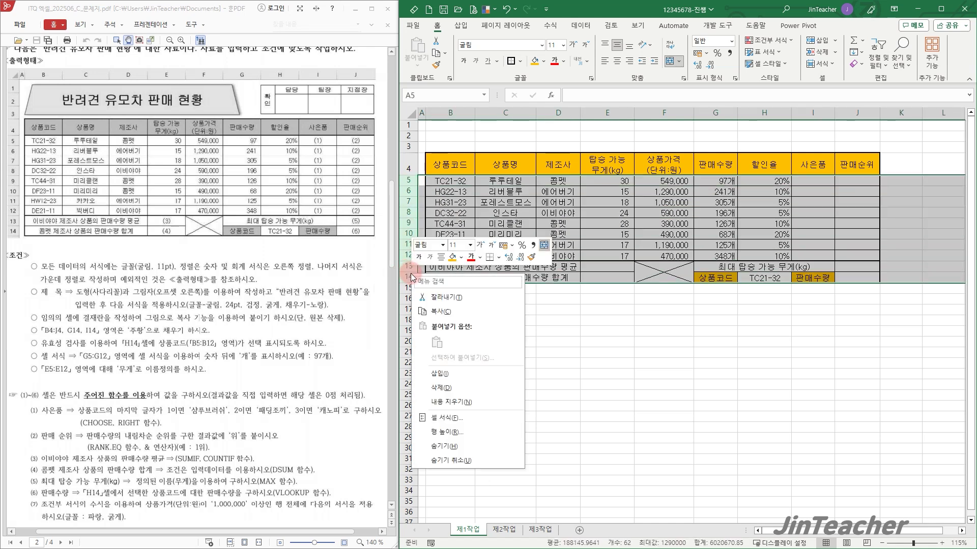
click(469, 432)
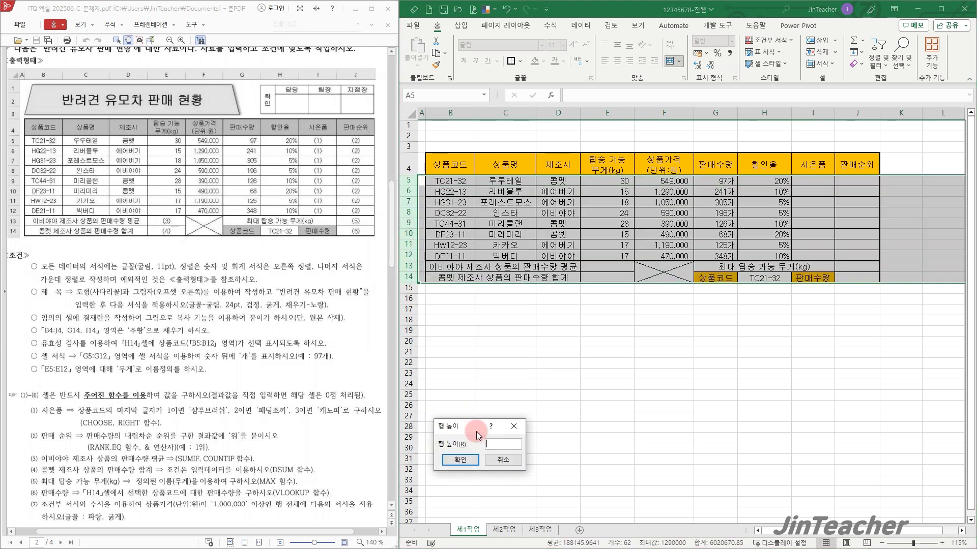
click(459, 459)
click(505, 376)
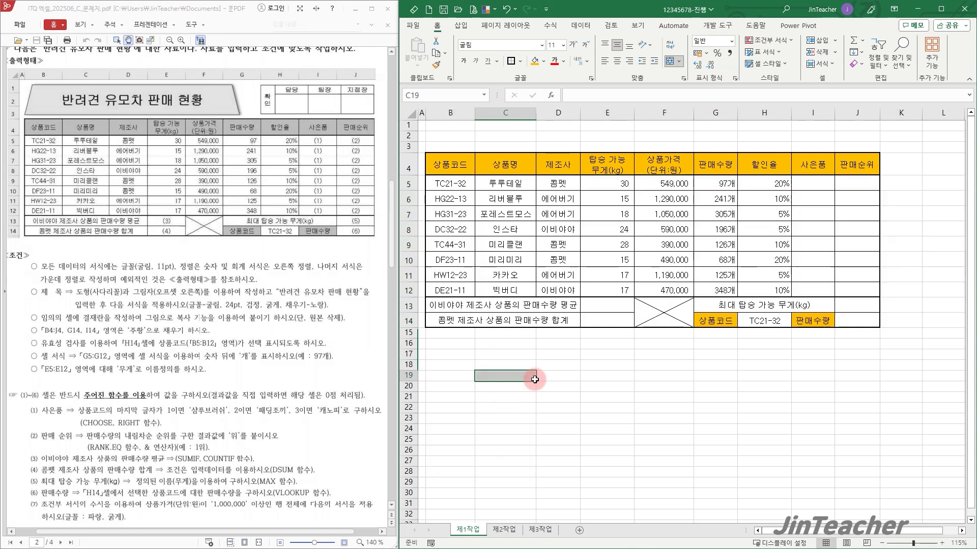
Set the height of rows 1 to 3 to 23
drag(411, 129, 412, 147)
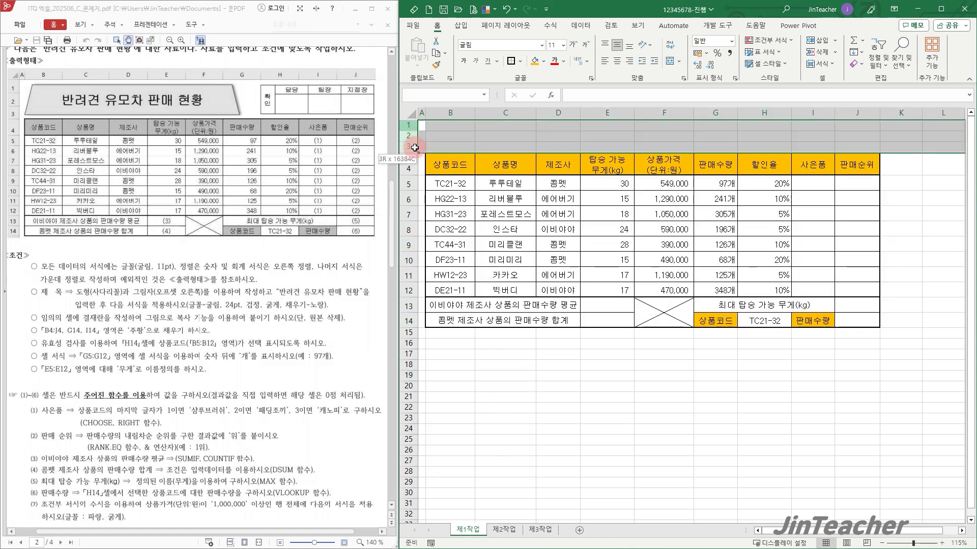
right_click(412, 147)
click(481, 306)
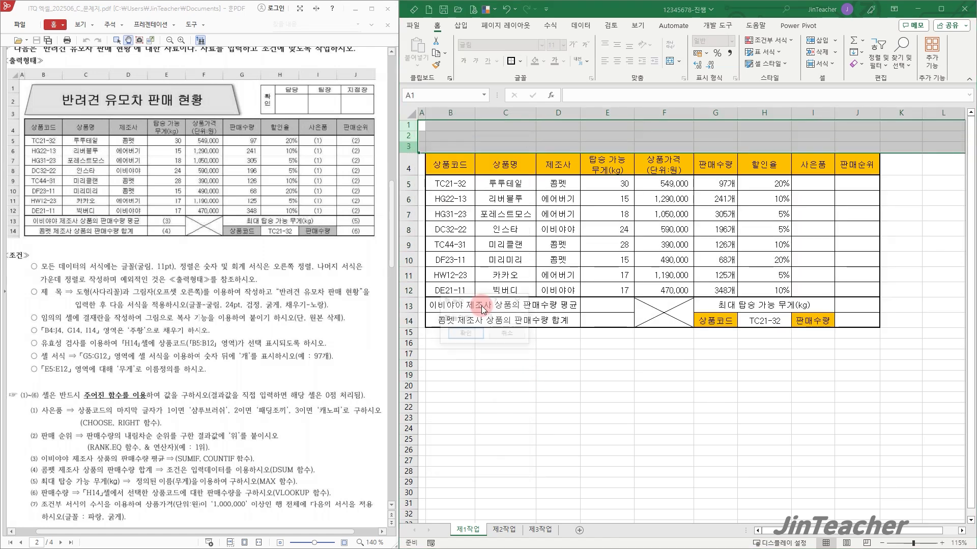
text(23)
key(Return)
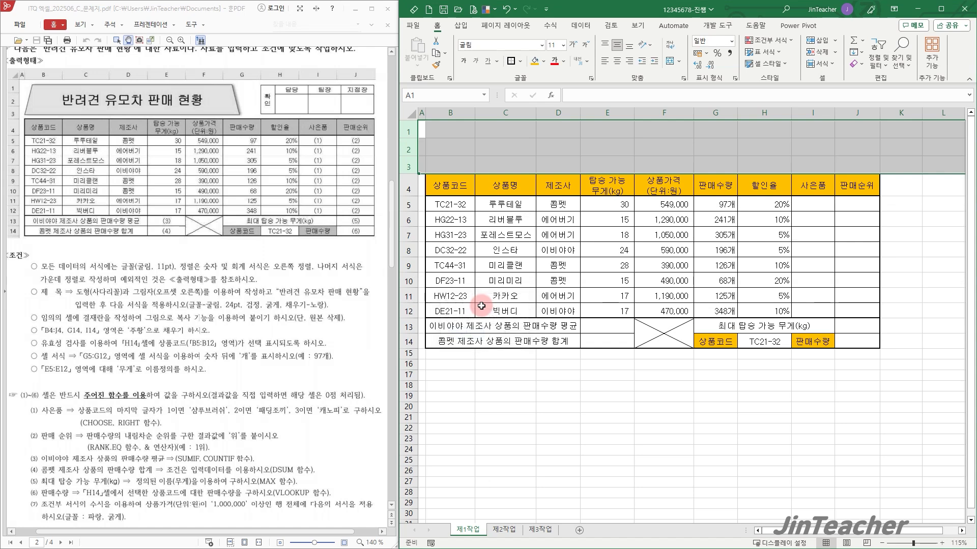
click(748, 365)
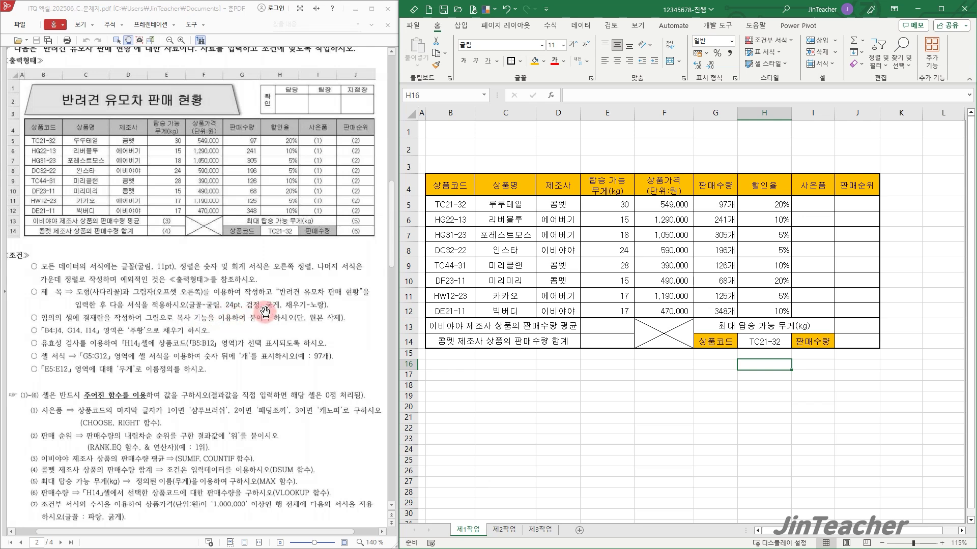
Insert a trapezoid shape about 1.8 × 12.88 cm over B1:G3 containing the title 반려견 유모차 판매 현황
click(511, 152)
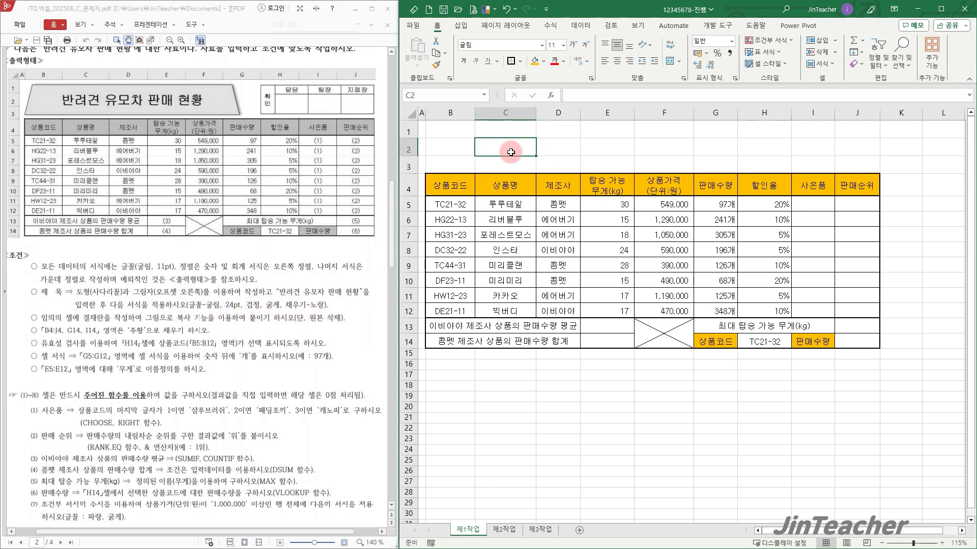
click(465, 27)
click(523, 62)
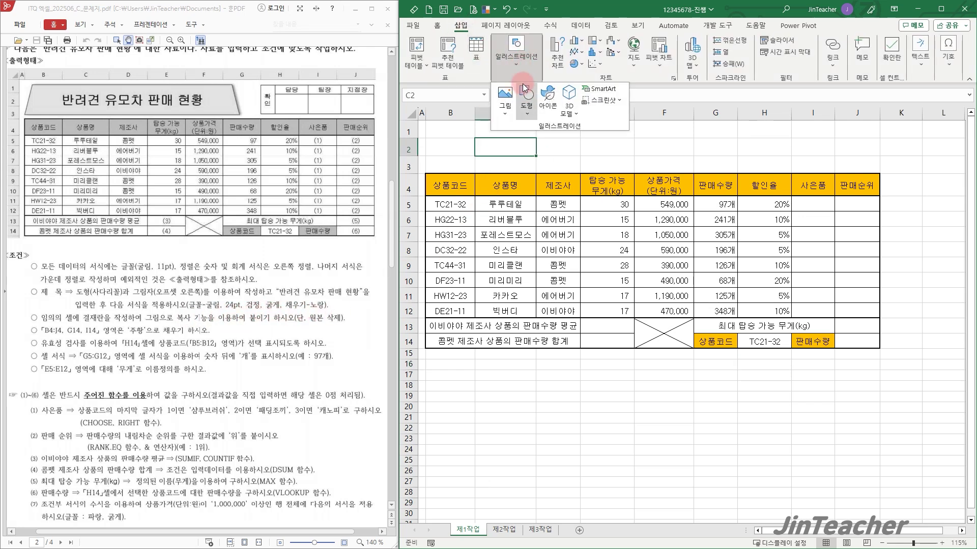
click(528, 102)
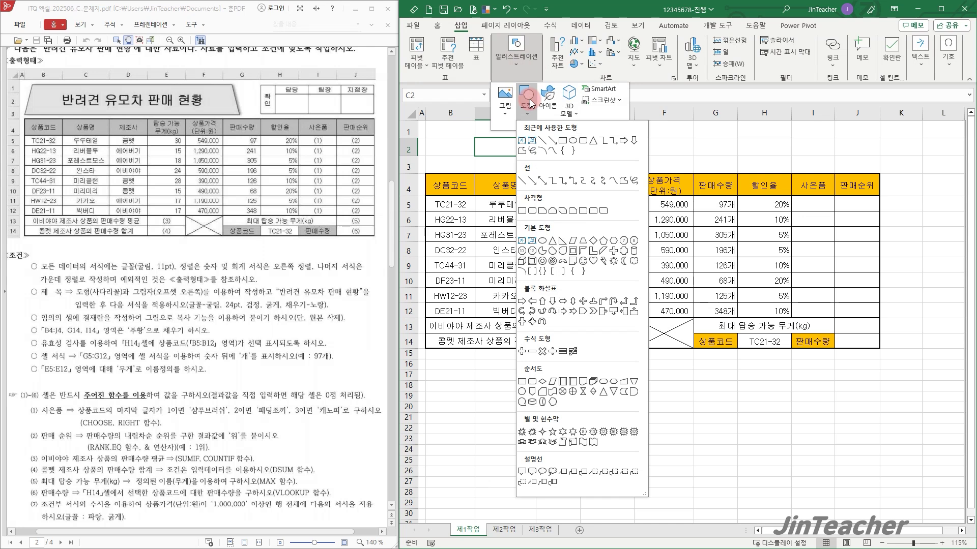
click(582, 242)
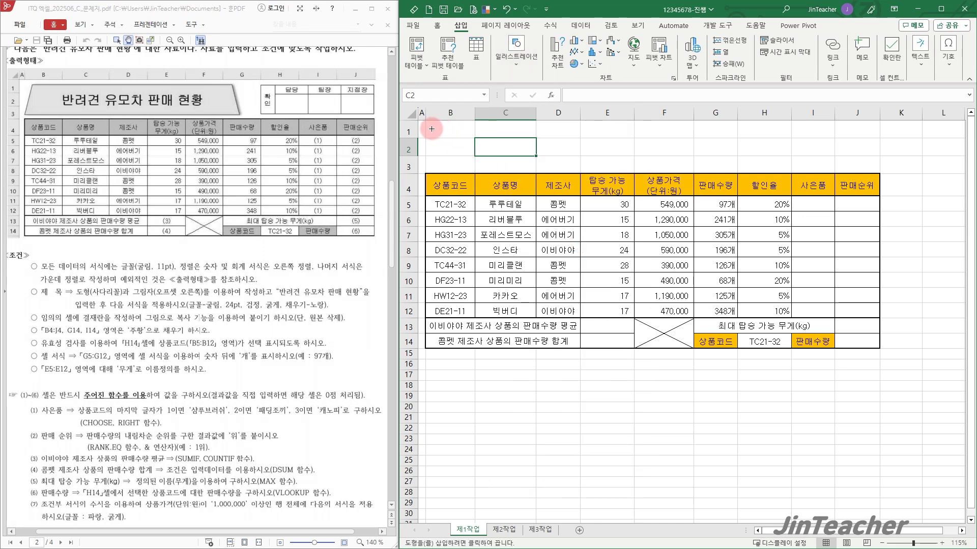
drag(427, 126, 712, 166)
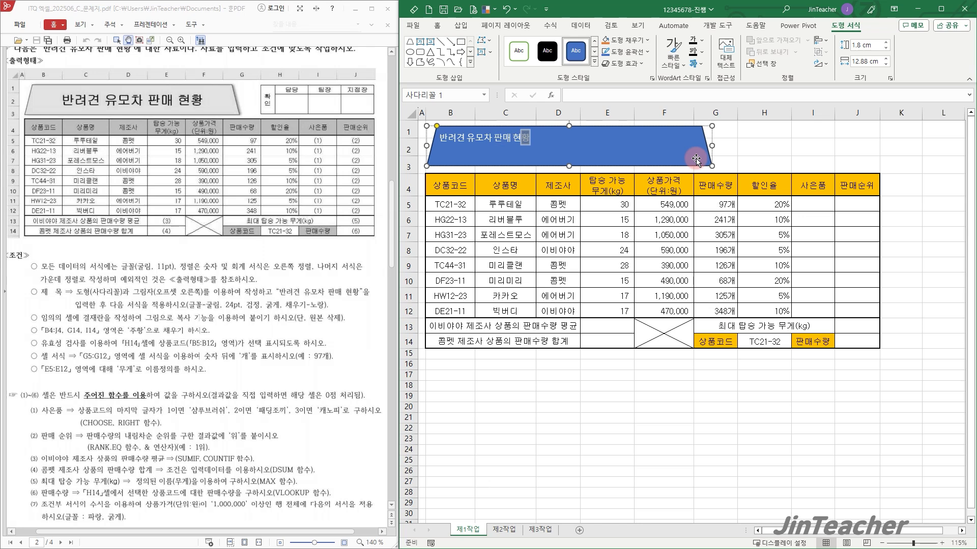
Format the trapezoid's title text as 굴림, 24 pt, black and bold
click(437, 25)
click(501, 45)
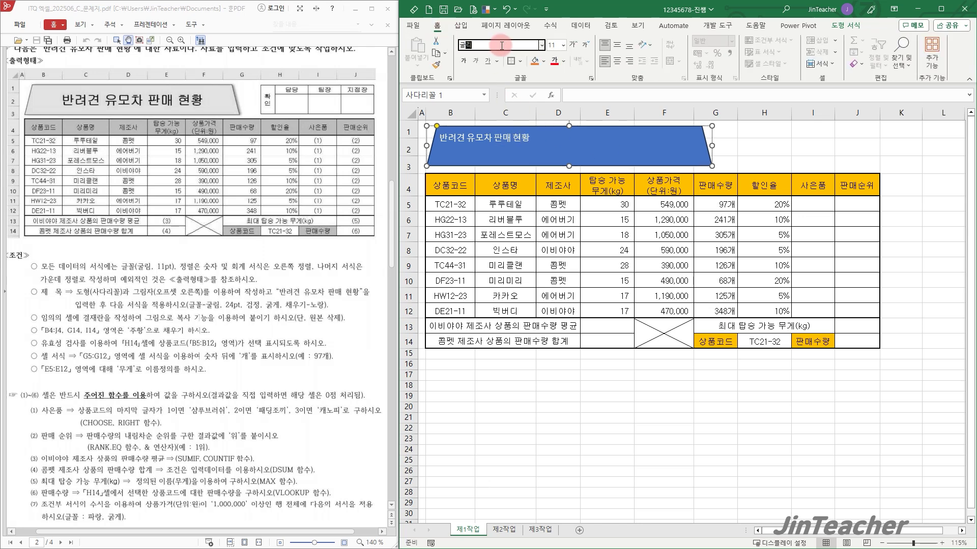
key(Return)
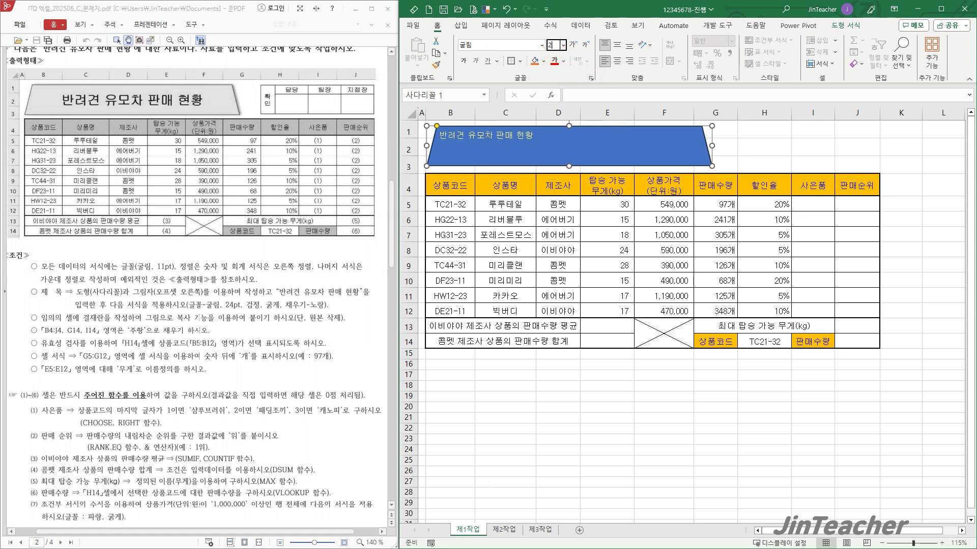
text(24)
key(Return)
click(563, 60)
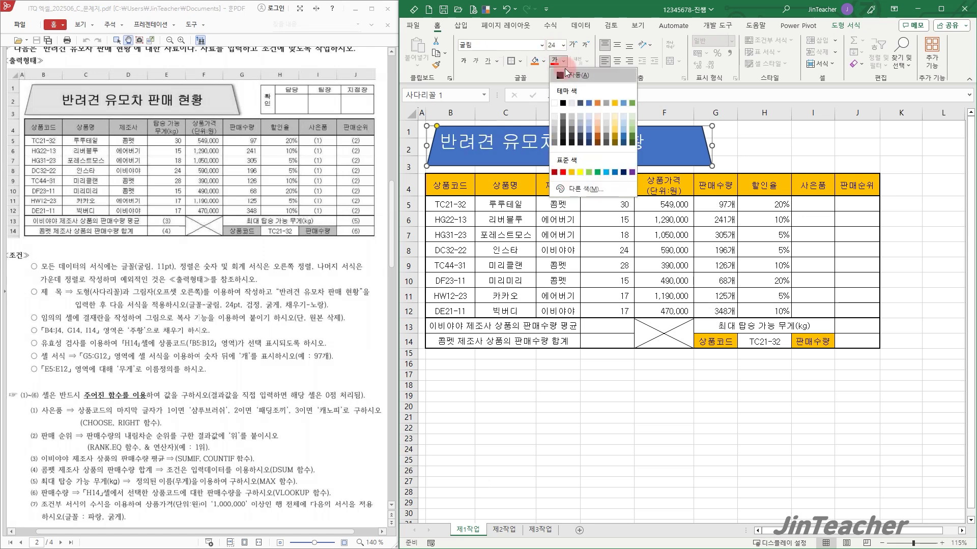
click(562, 104)
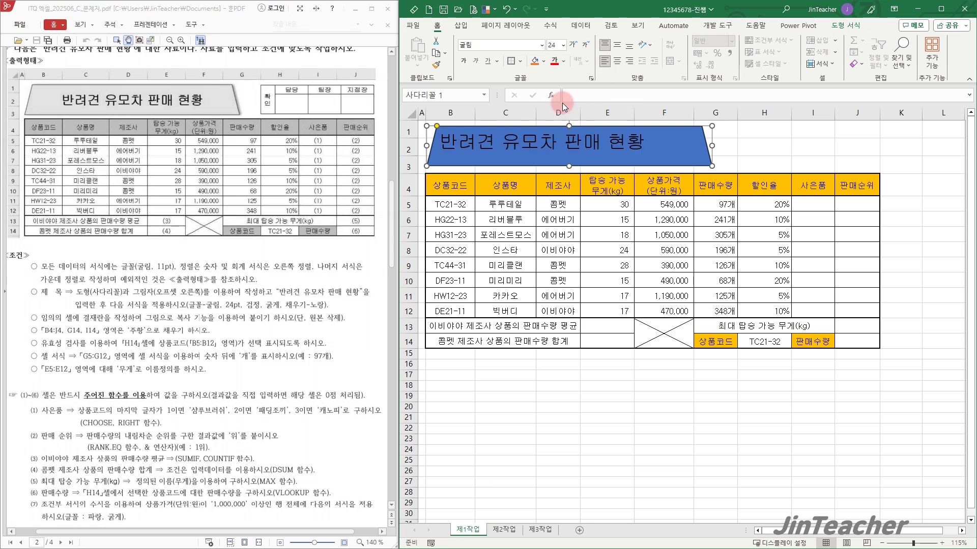
click(464, 62)
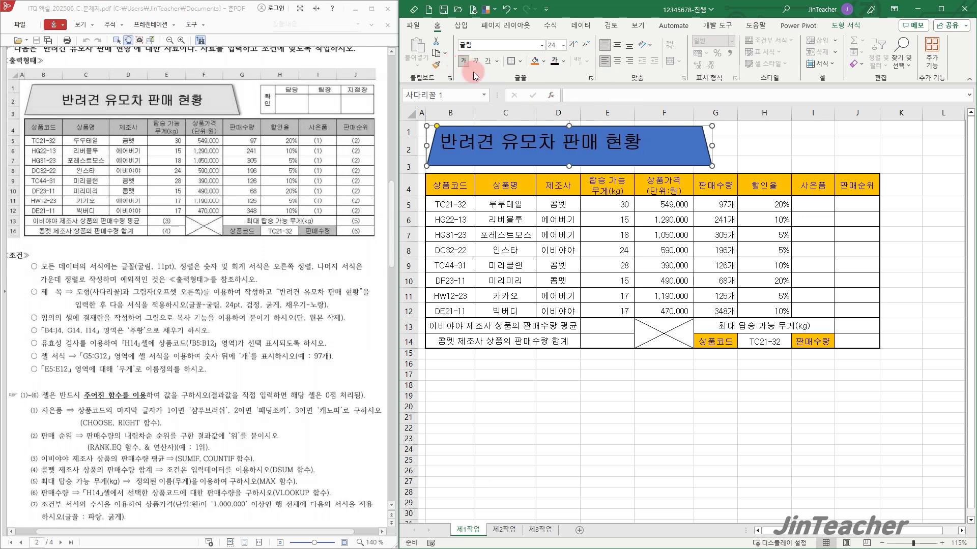
Fill the title trapezoid with yellow and center its text both vertically and horizontally
click(542, 60)
click(561, 172)
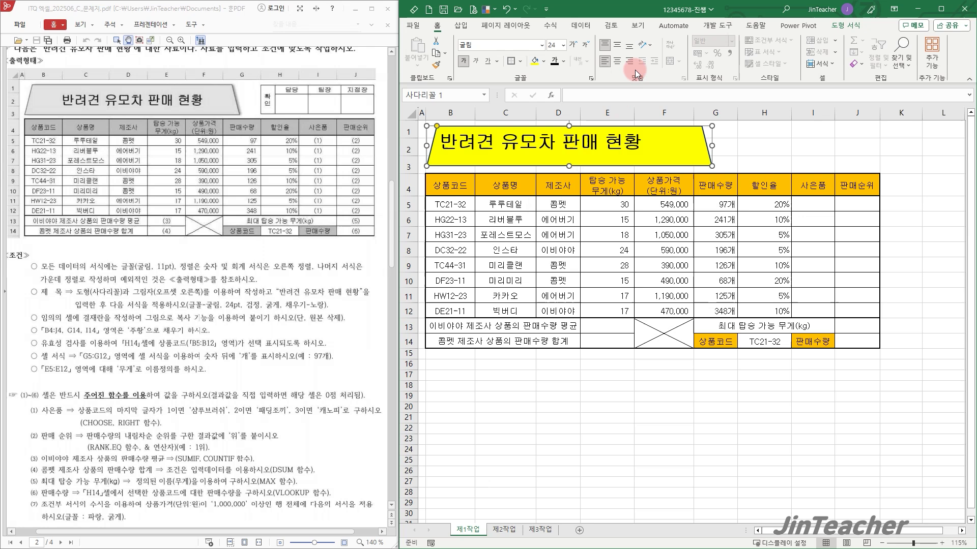
click(617, 45)
click(617, 61)
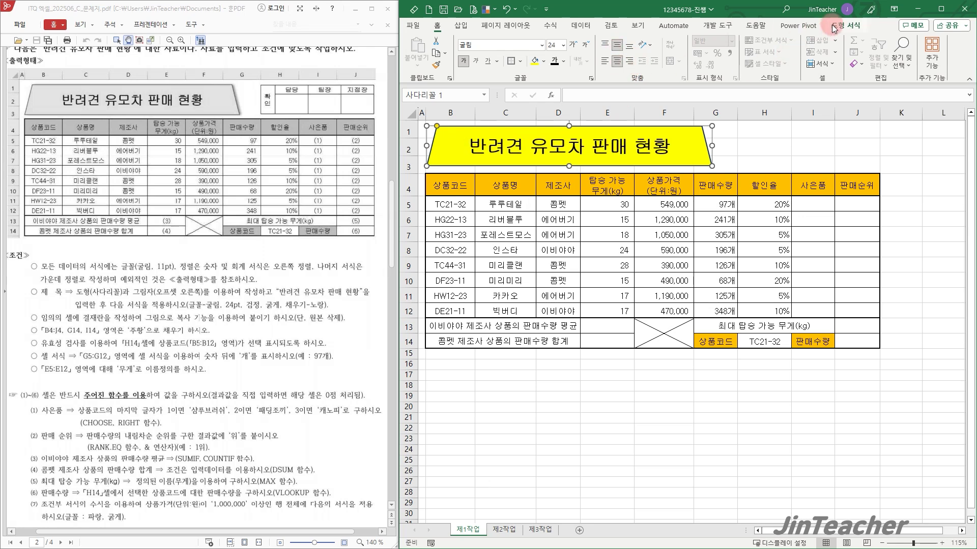
Apply the outer offset-right shadow (오프셋 오른쪽) to the title trapezoid
click(842, 26)
click(640, 62)
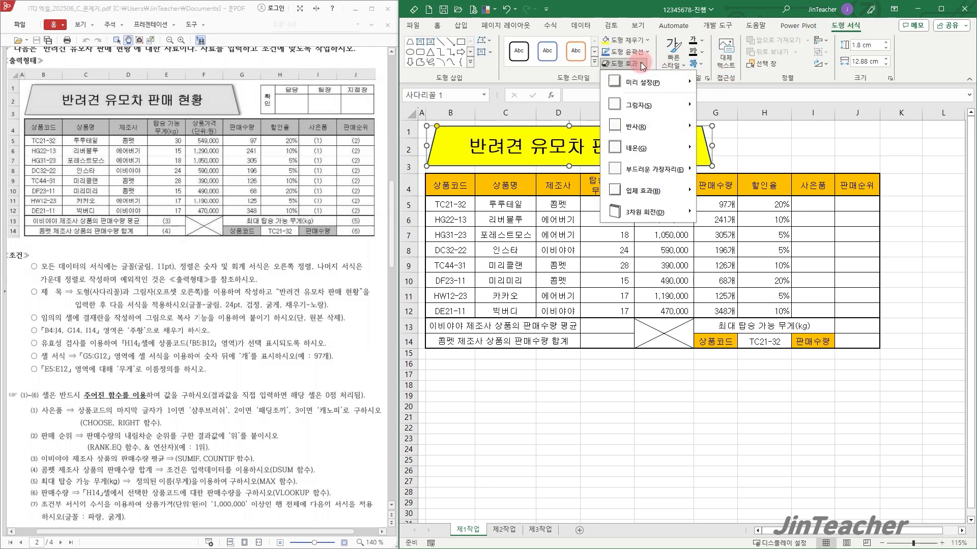
mouse_move(640, 102)
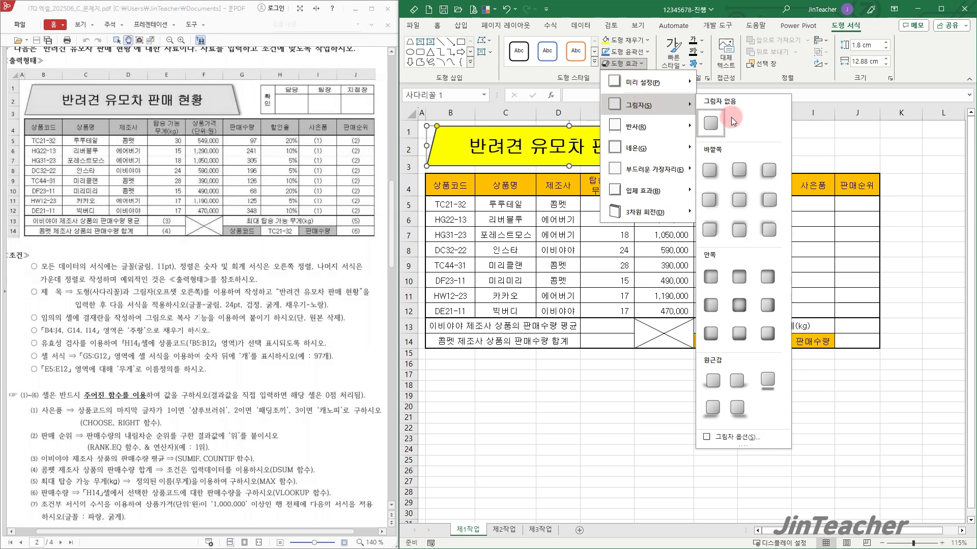
click(711, 200)
click(762, 147)
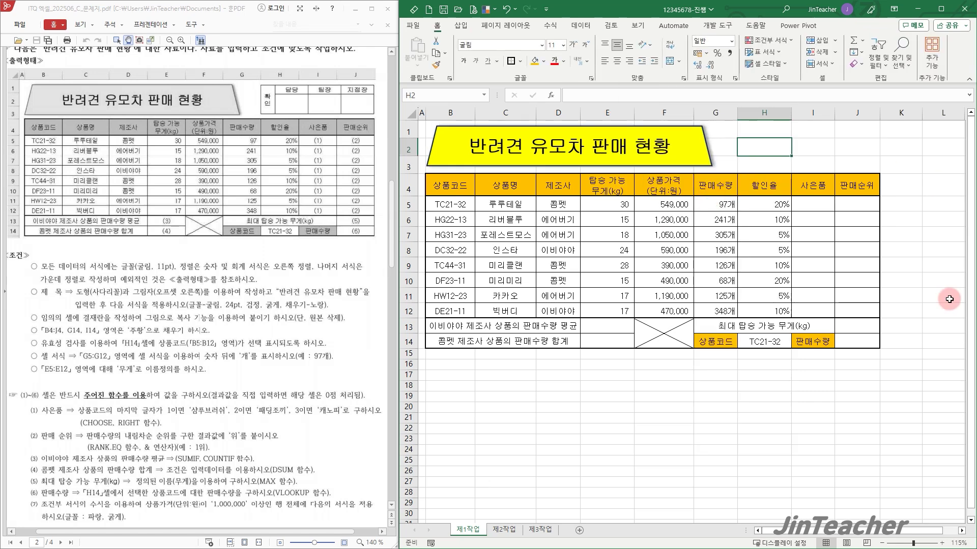
click(804, 473)
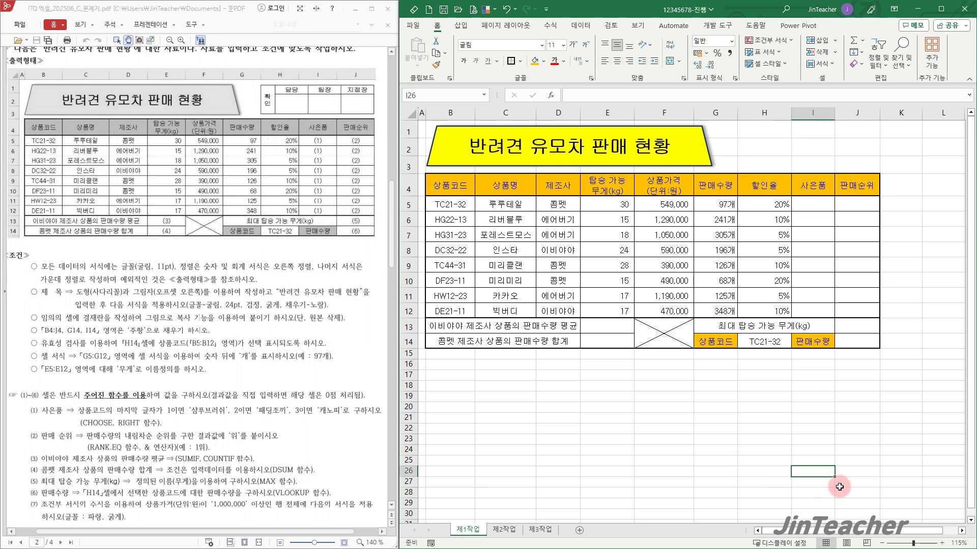
Apply all borders to L17:O18 as the grid of the approval box (결재란)
click(959, 530)
click(959, 530)
click(960, 530)
click(959, 530)
click(960, 530)
click(960, 530)
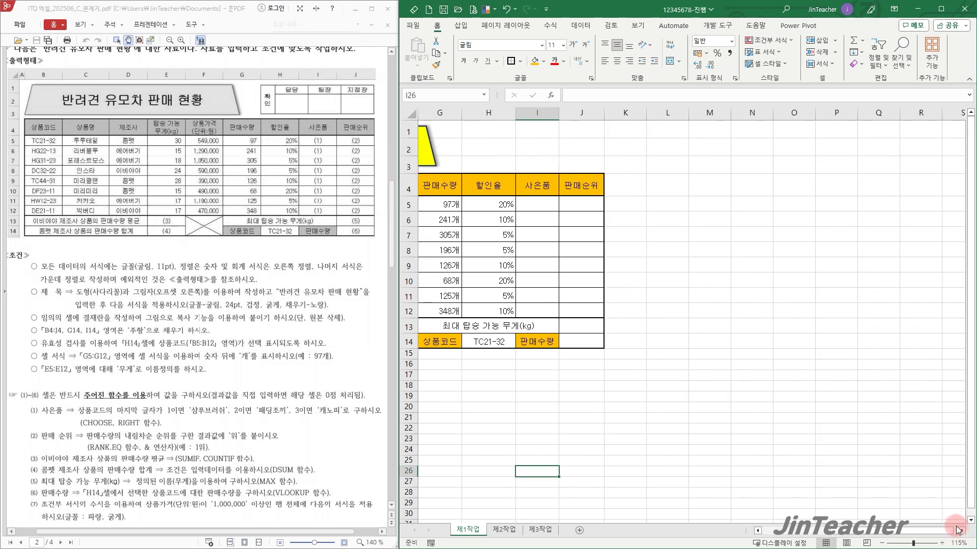
drag(676, 375, 810, 388)
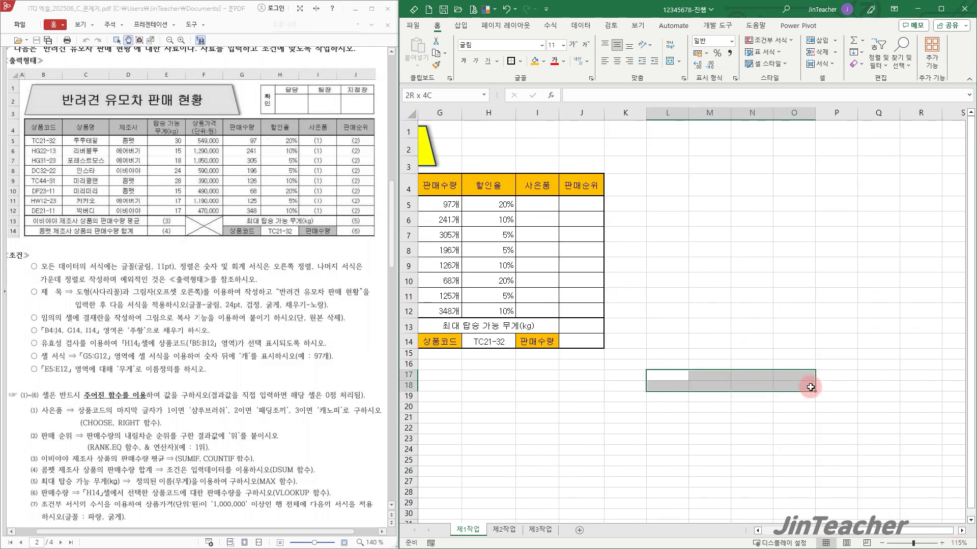
click(524, 63)
click(536, 163)
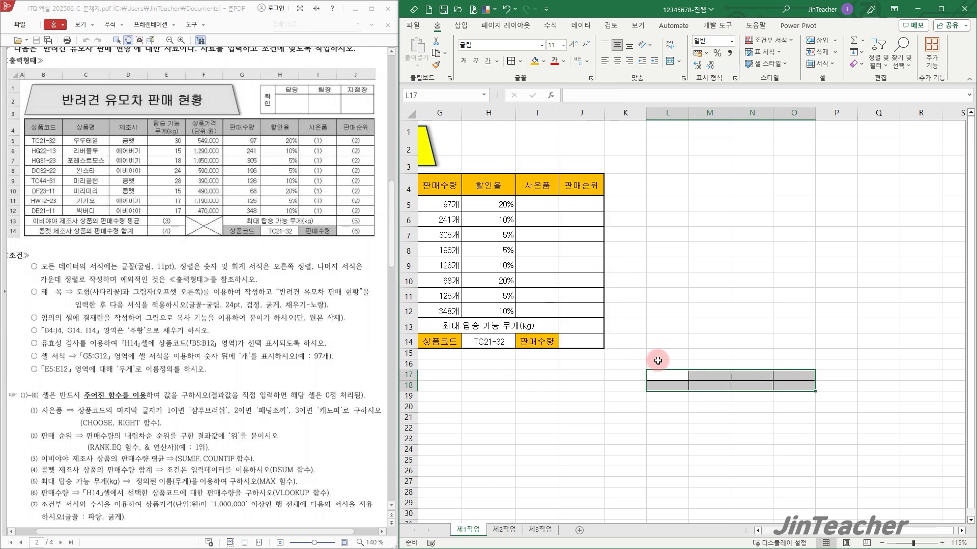
Narrow column L and make row 18 taller for the approval box, and merge cells L17:L18
click(661, 385)
drag(688, 113, 657, 114)
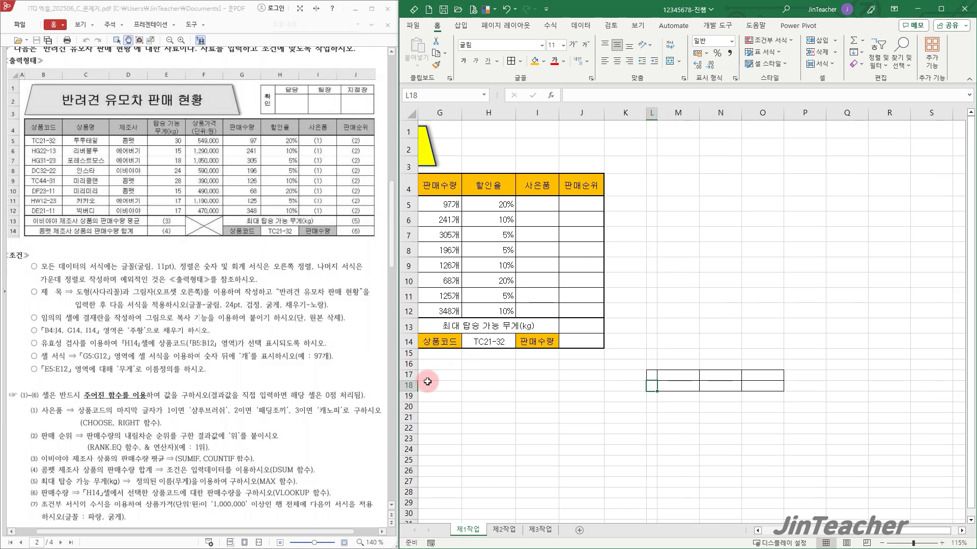
drag(417, 390, 417, 402)
drag(652, 375, 652, 391)
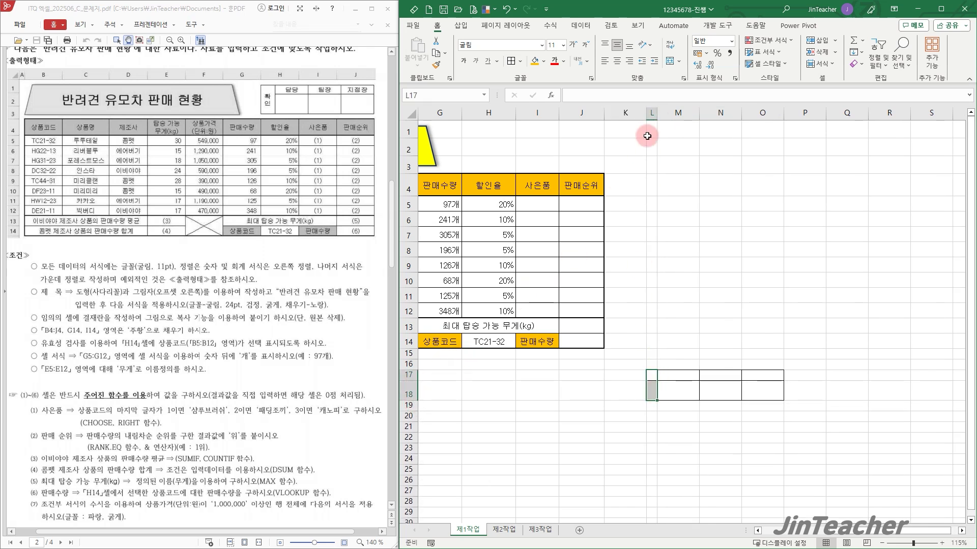
drag(657, 112, 661, 113)
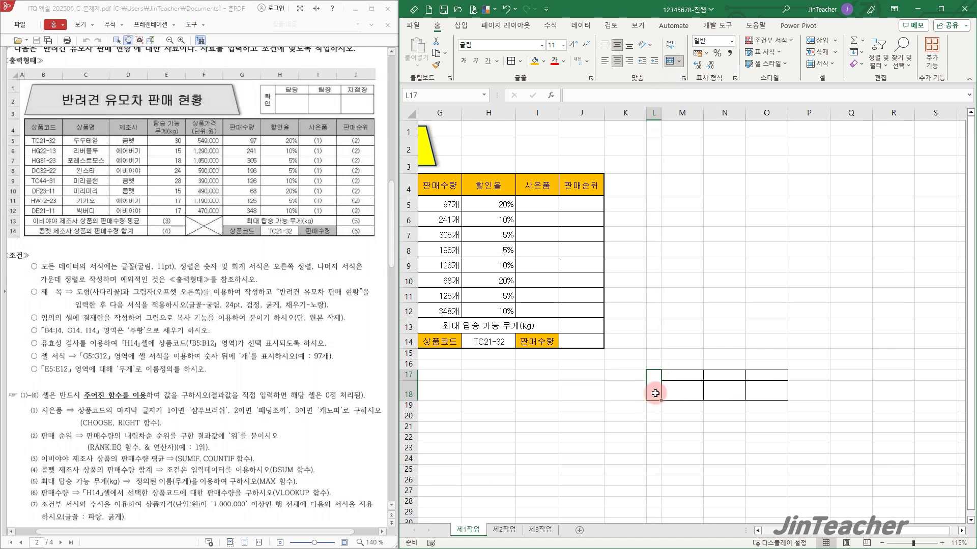
Enter 확인 in the merged cell L17 with one character per line
text(확 )
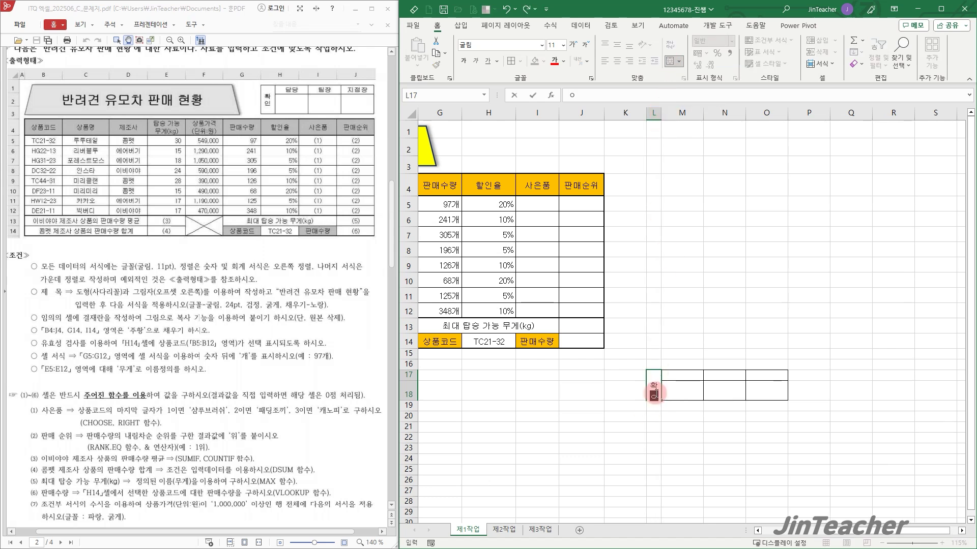
text(인)
key(Return)
Enter the approval box headings 담당, 팀장 and 지점장 in M17:O17
drag(674, 371, 765, 378)
text(담당)
key(Return)
text(팀장)
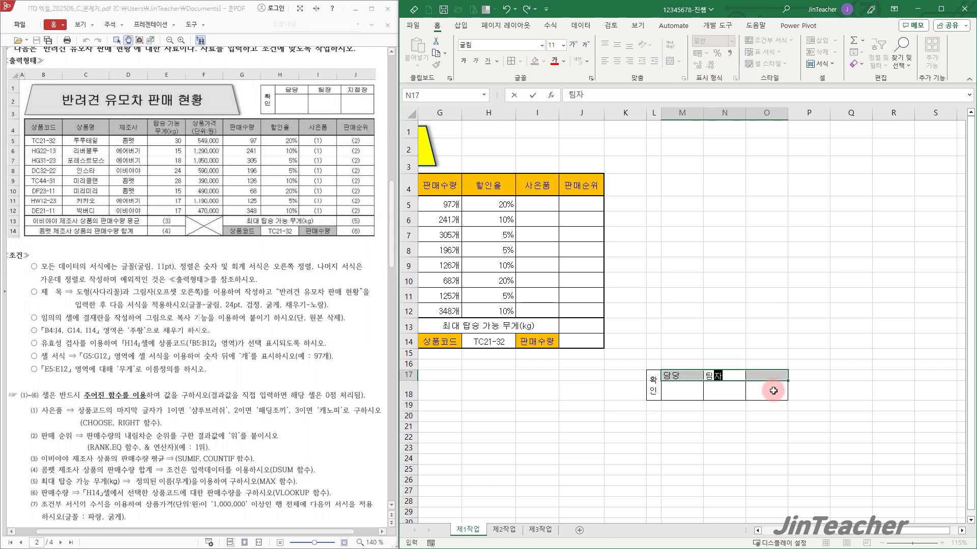
key(Return)
text(지)
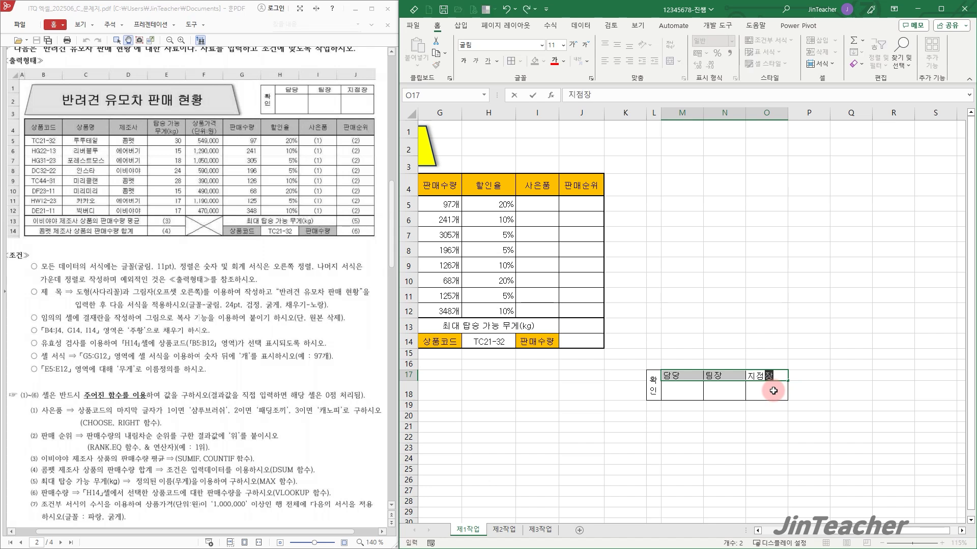
text(점장)
key(Return)
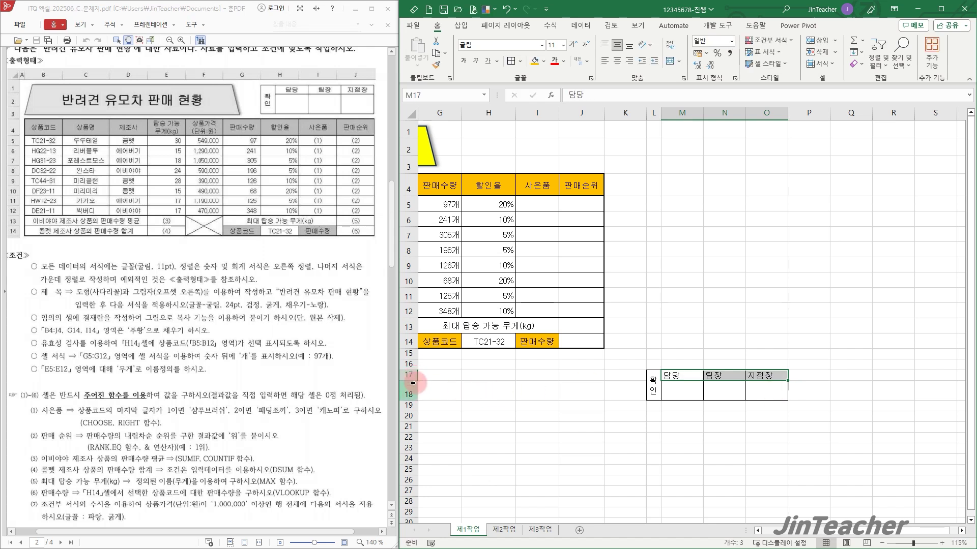
Make row 17 slightly taller and center the approval box contents in L17:O18 horizontally
drag(417, 382, 416, 385)
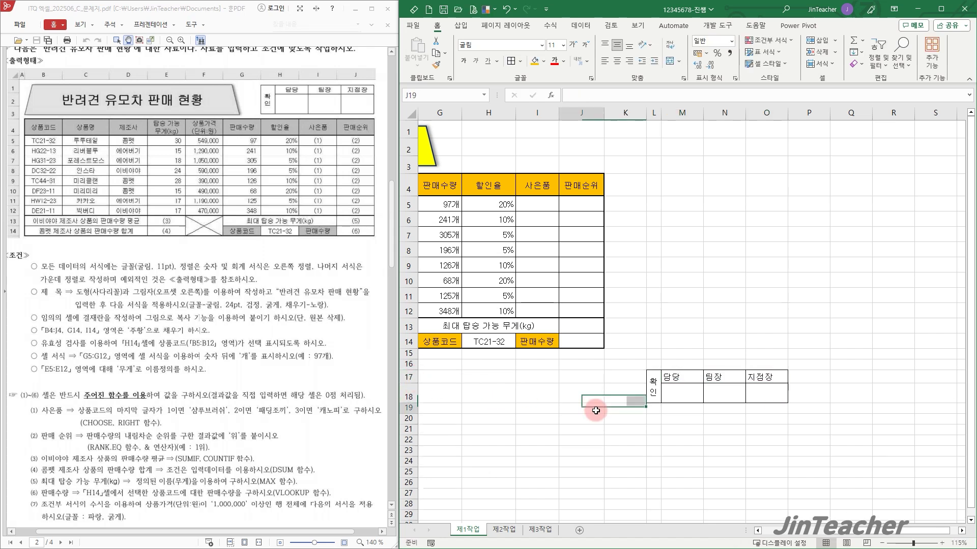
drag(647, 386, 763, 390)
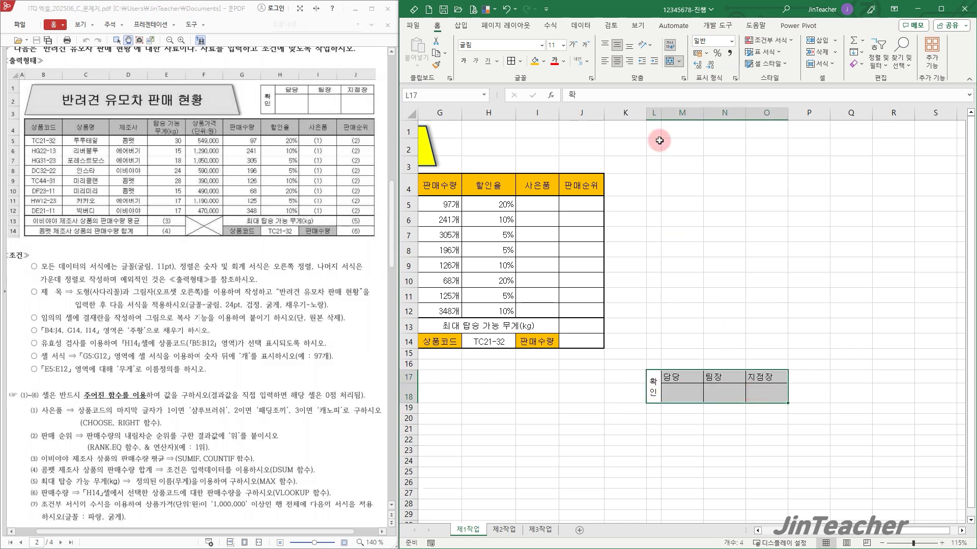
click(622, 62)
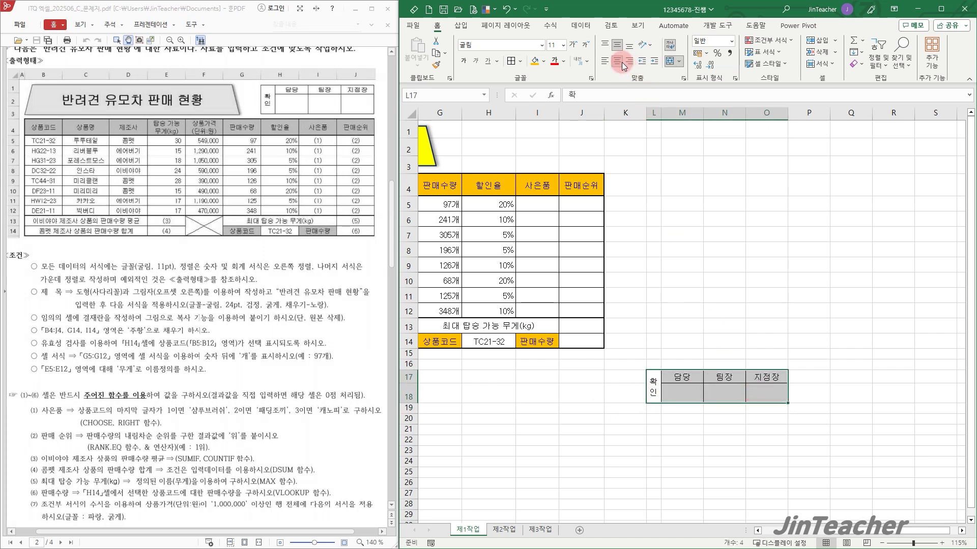
Copy the approval box L17:O18 as a picture, paste it, and place it over H1:J2 beside the title
click(445, 54)
click(459, 82)
click(620, 428)
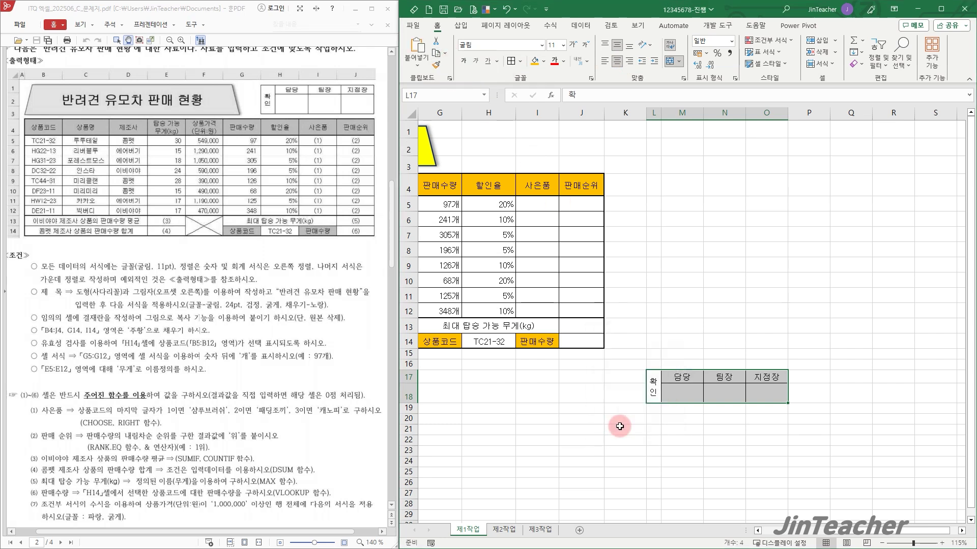
click(417, 46)
drag(655, 385, 480, 149)
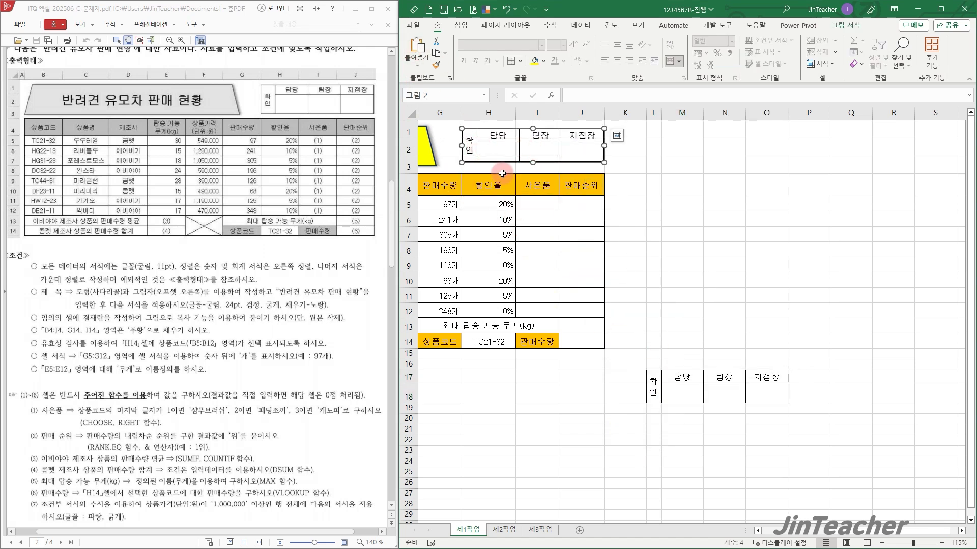
Nudge the approval box picture slightly down and delete the columns holding the original approval box in L17:O18
drag(529, 161, 529, 166)
click(674, 203)
drag(652, 118, 800, 116)
click(816, 52)
click(833, 352)
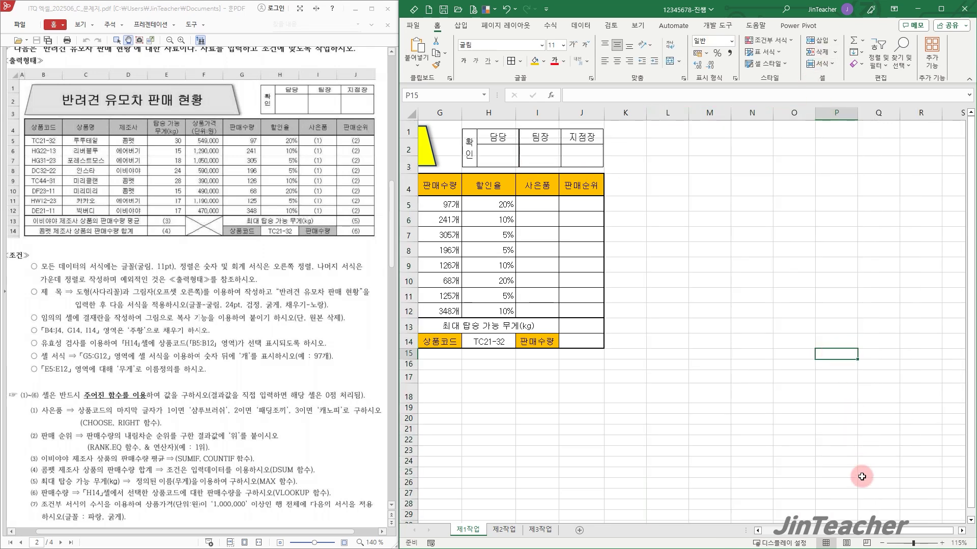
Nudge the approval box picture slightly up beside the title shape
drag(872, 532, 811, 533)
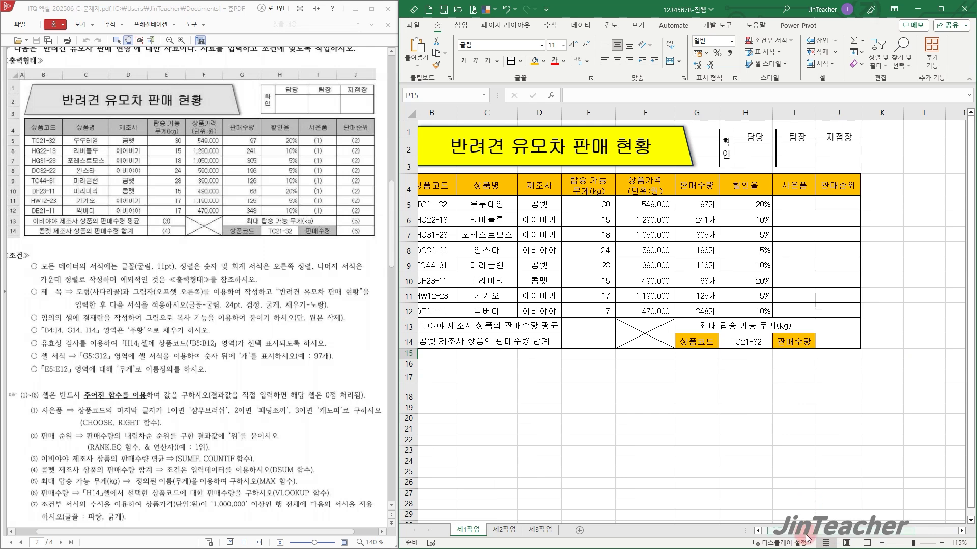
click(760, 137)
drag(762, 138, 762, 136)
click(864, 363)
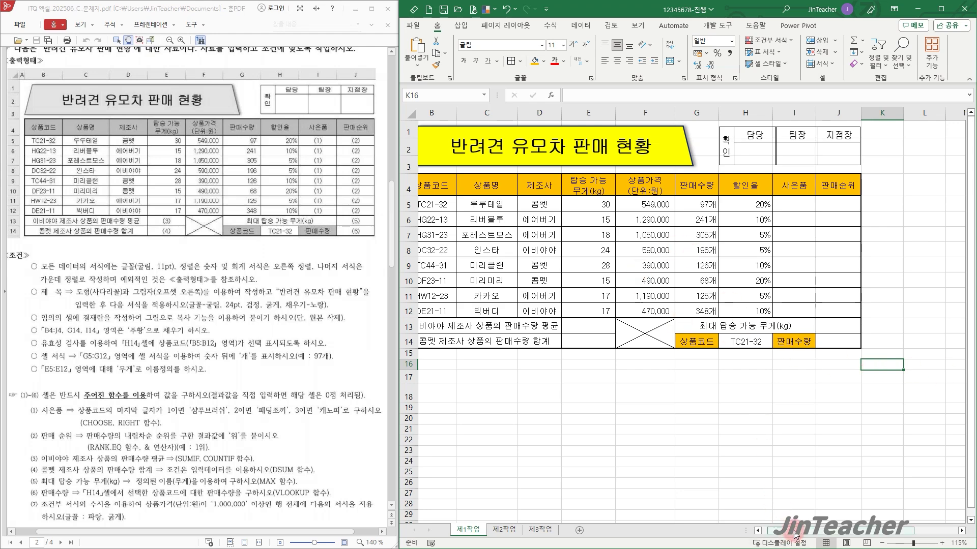
click(757, 530)
Start a formula-based conditional formatting rule for B5:J12 with the condition =$F5>=1000000
click(569, 409)
scroll(257, 320, down, 6)
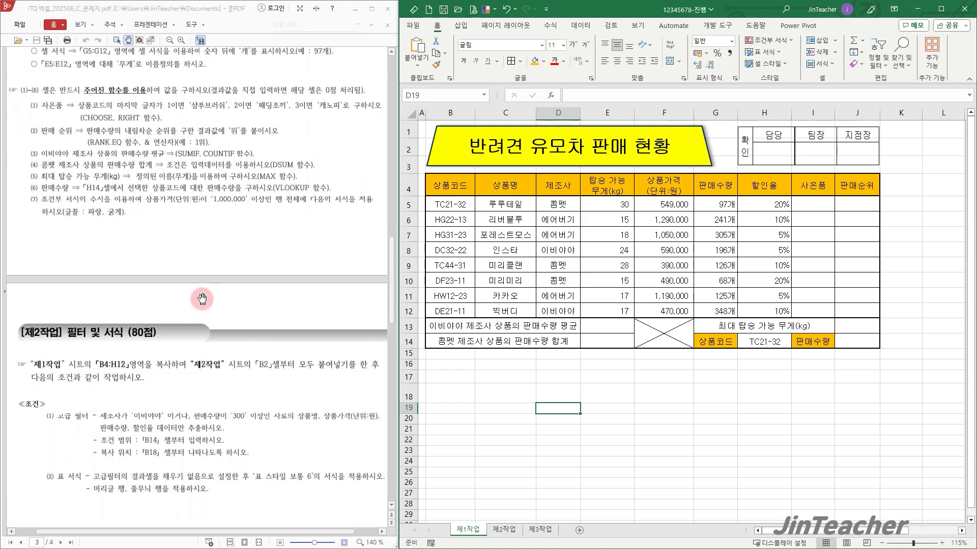
scroll(203, 300, down, 2)
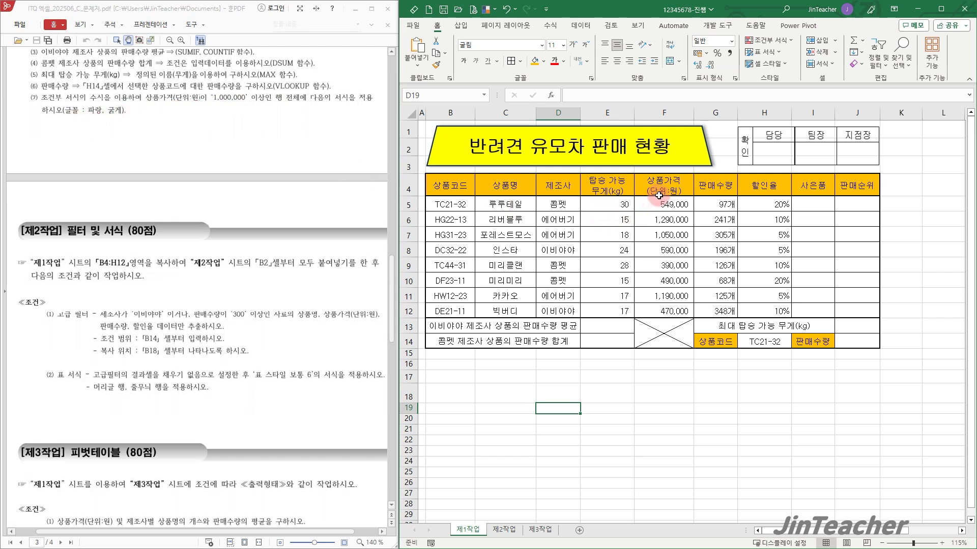
drag(450, 203, 853, 305)
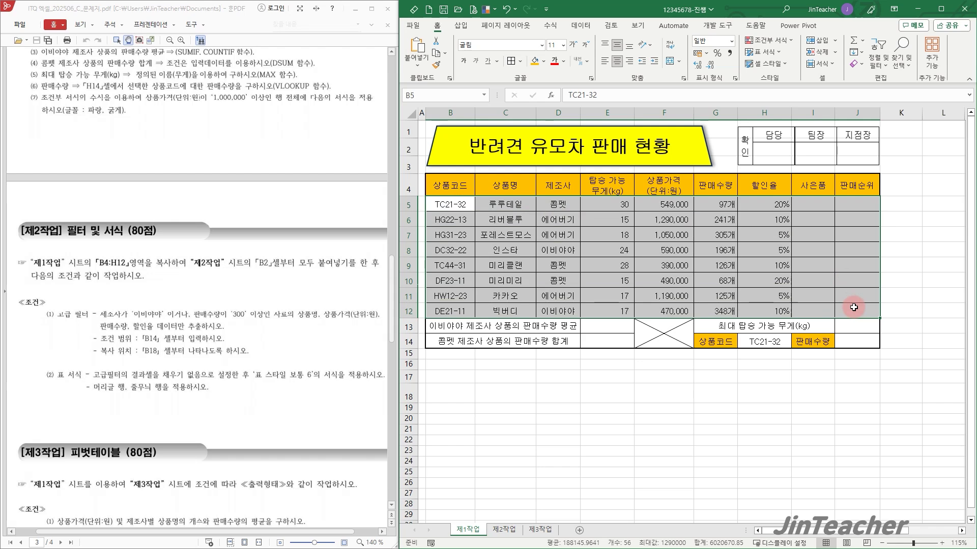
click(768, 41)
click(776, 164)
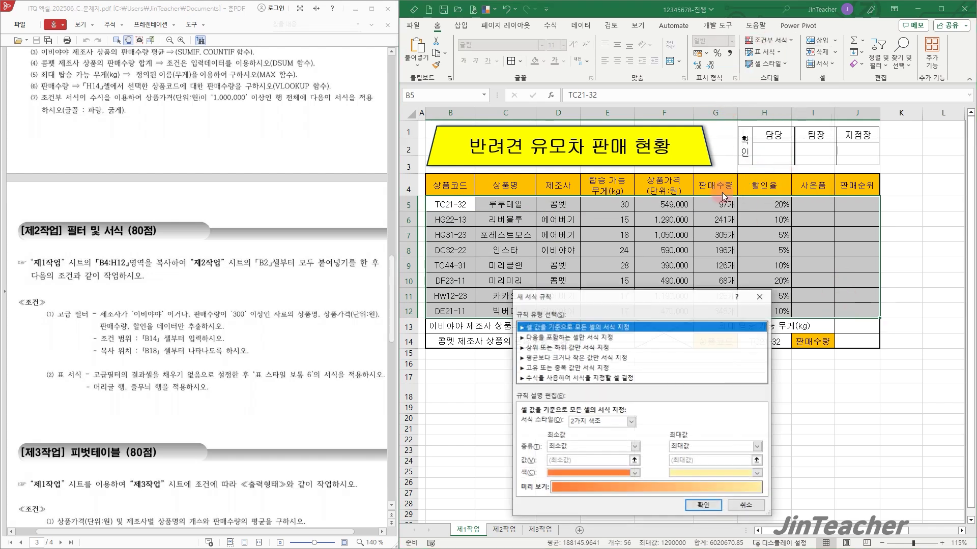
click(542, 377)
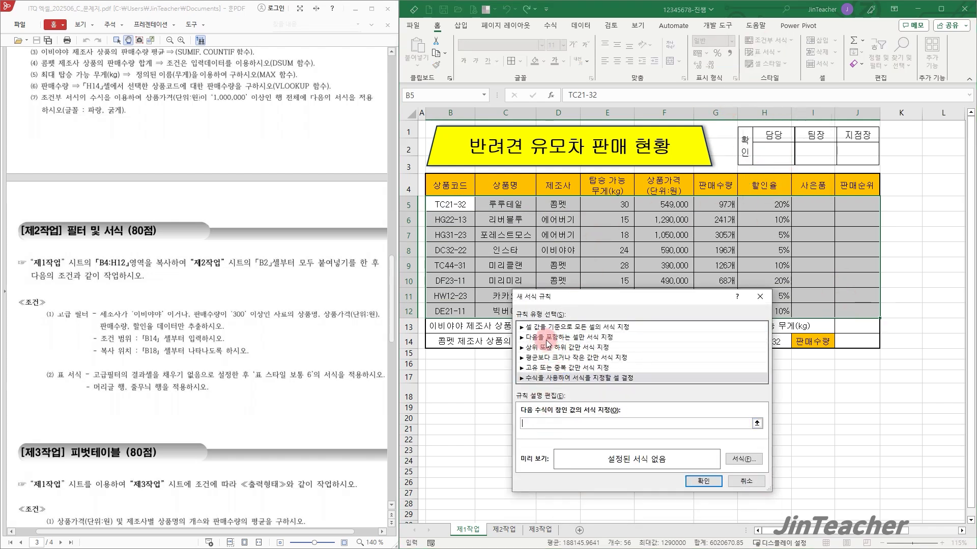
click(673, 204)
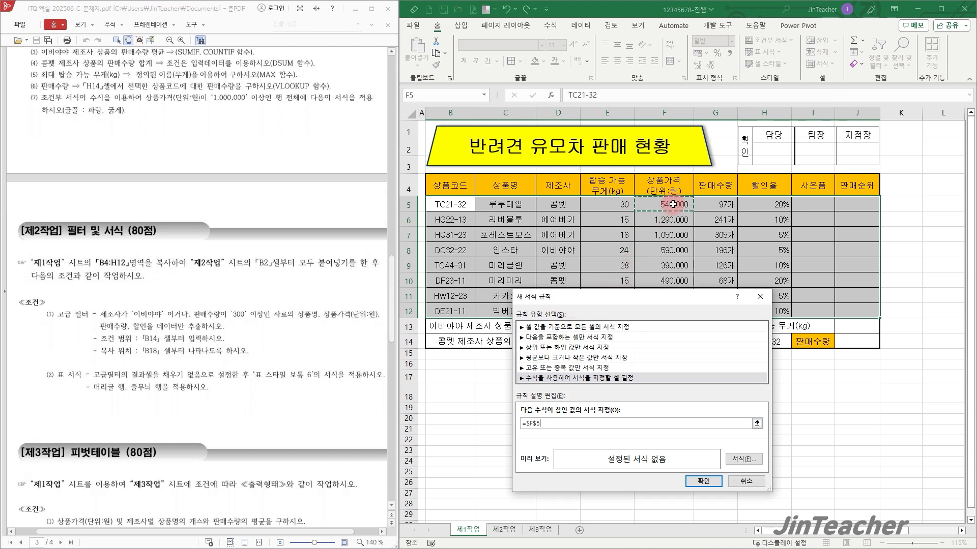
key(F4)
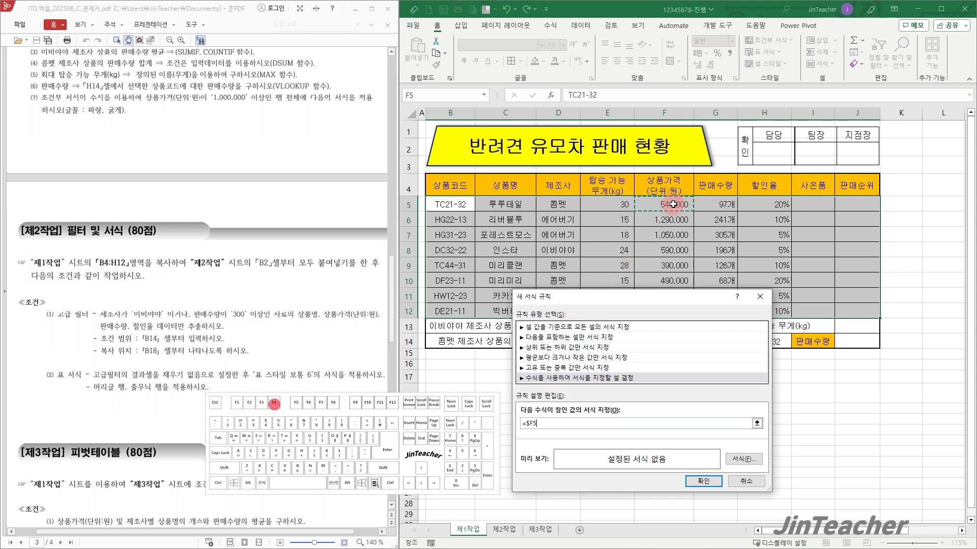
text(>=1000000)
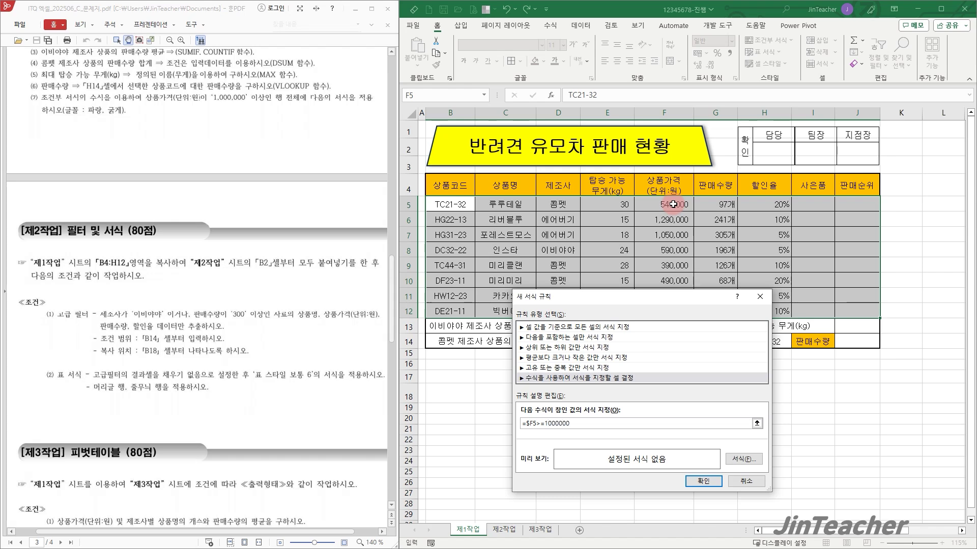
Give the conditional formatting rule a bold, standard blue font and apply it to the table rows
click(744, 459)
click(681, 309)
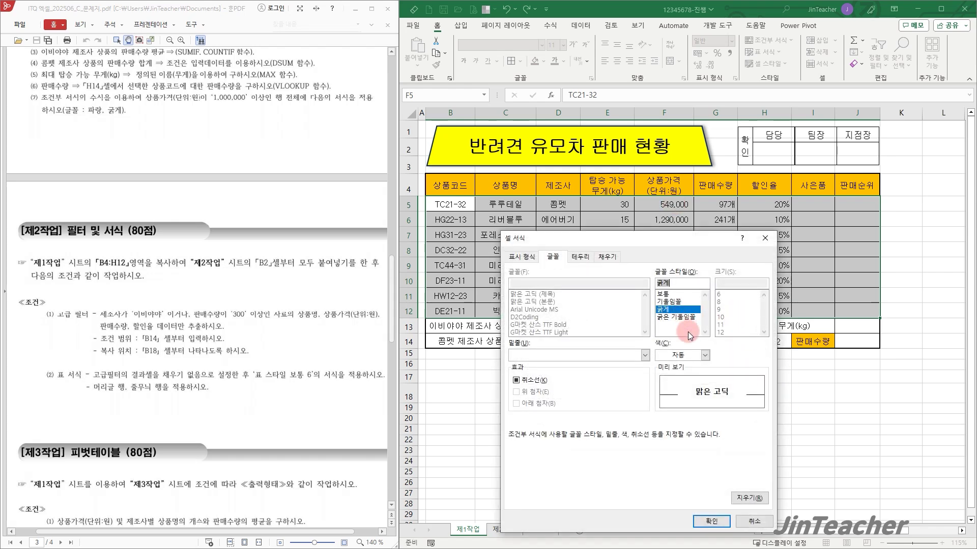
click(697, 356)
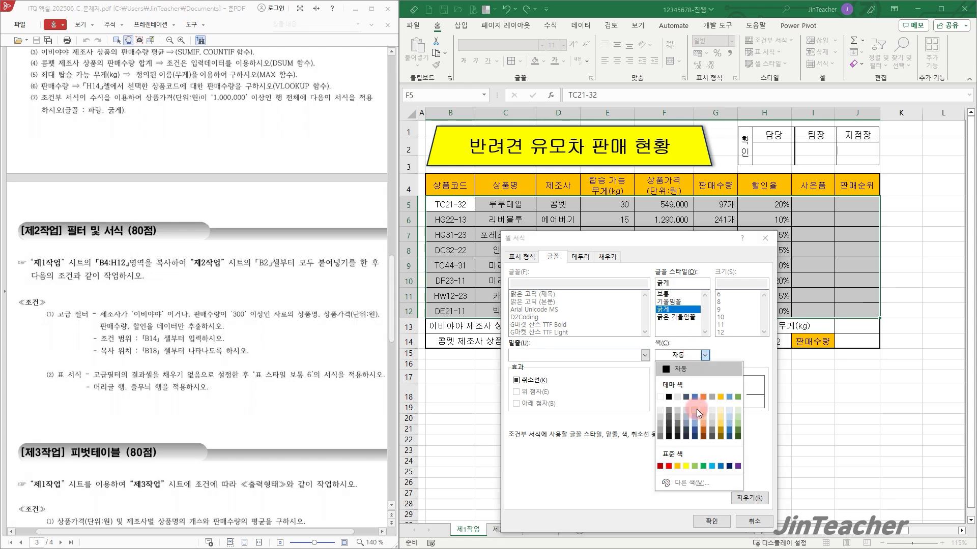
click(721, 465)
click(717, 520)
click(709, 483)
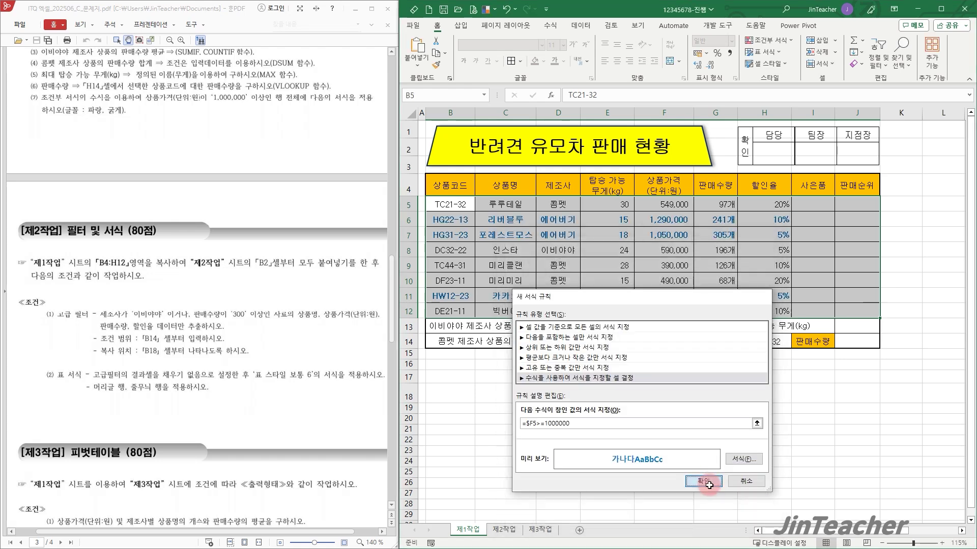
click(674, 238)
click(675, 296)
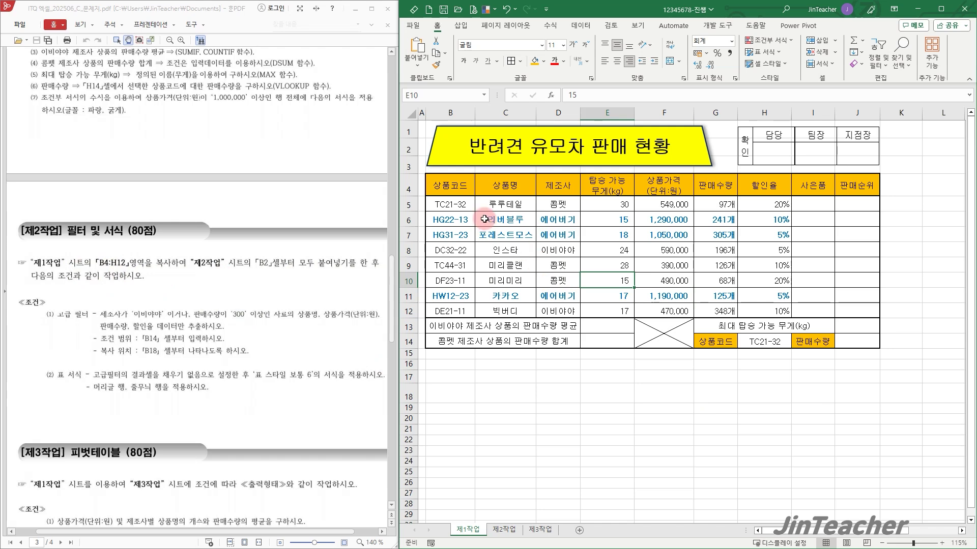
Copy B4:H12 from the 제1작업 sheet and paste it at B2 on the 제2작업 sheet
drag(456, 185, 771, 310)
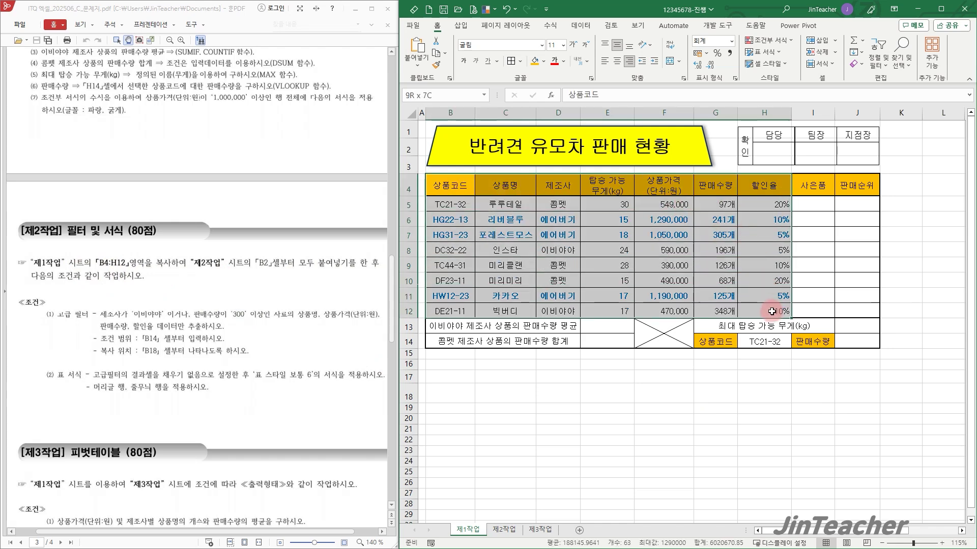
key(ctrl+c)
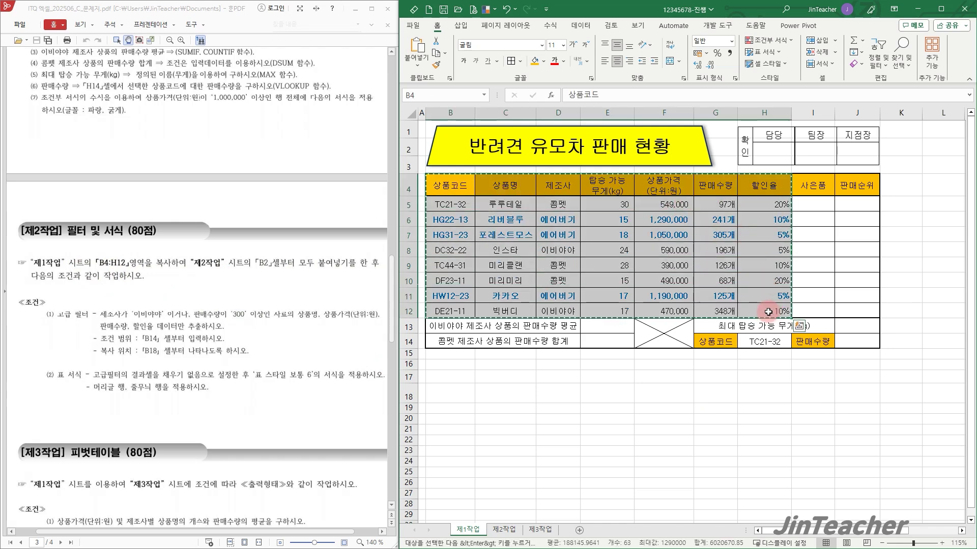
click(511, 531)
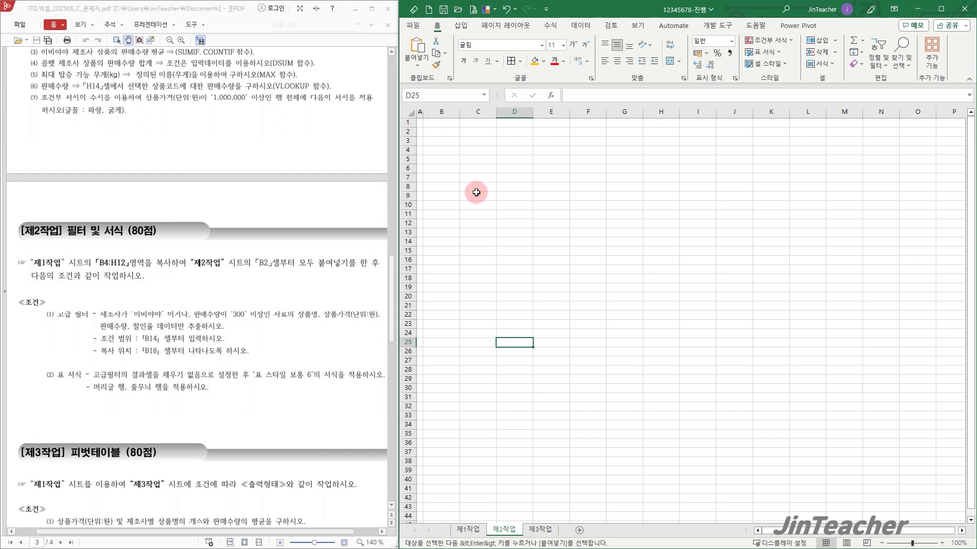
click(449, 133)
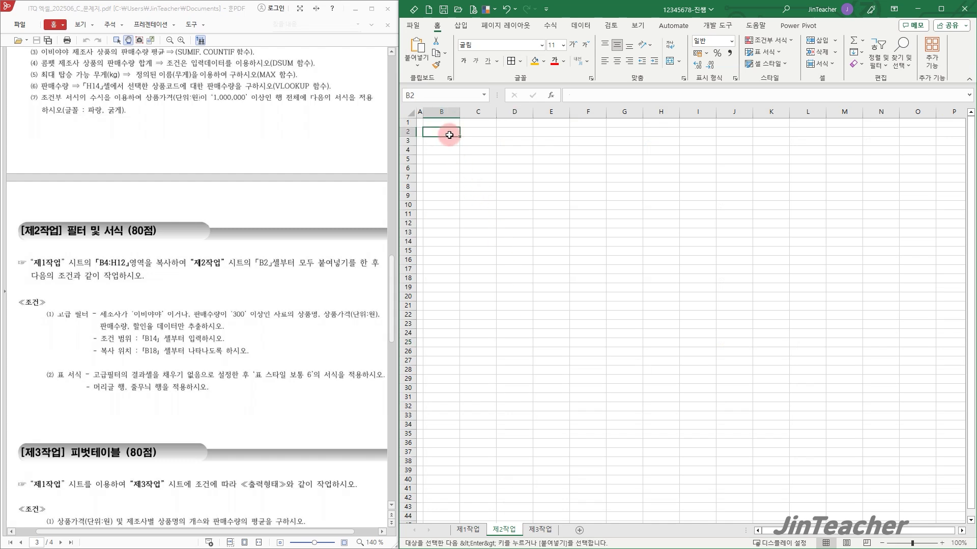
key(ctrl+v)
Keep the source column widths for the table pasted on the 제2작업 sheet
click(697, 228)
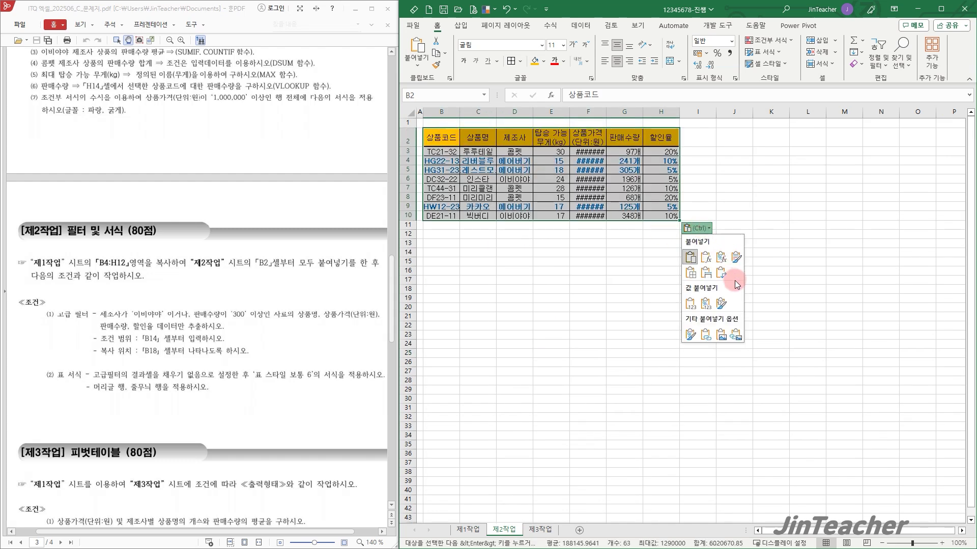
click(706, 276)
click(737, 298)
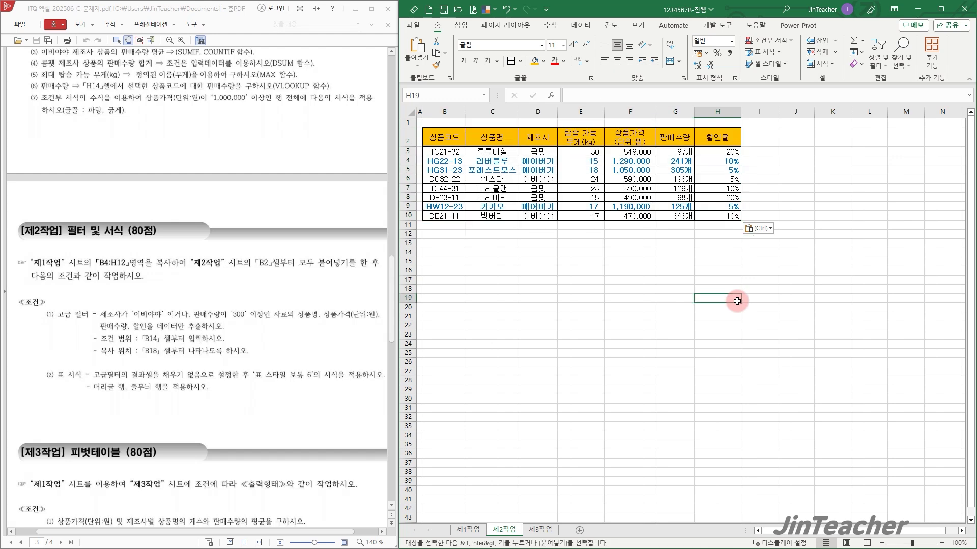
scroll(740, 299, up, 1)
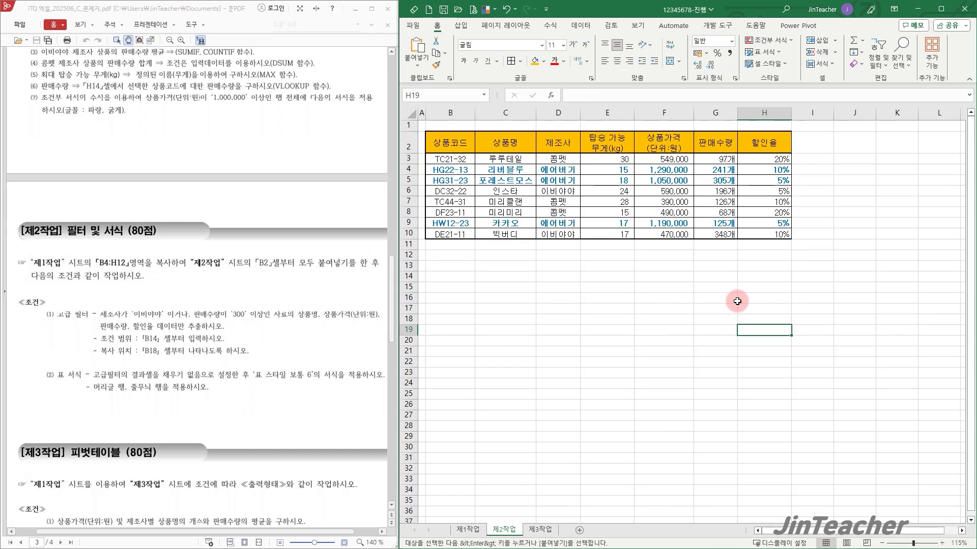
click(811, 257)
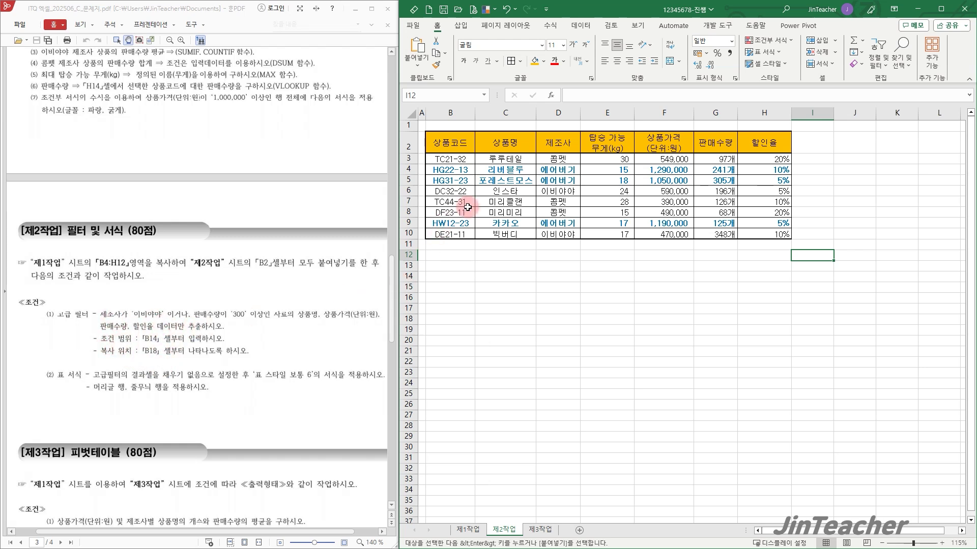
Copy the 제조사 and 판매수량 headings from row 2 to B14:C14 for the advanced filter criteria
click(554, 144)
ctrl+click(725, 142)
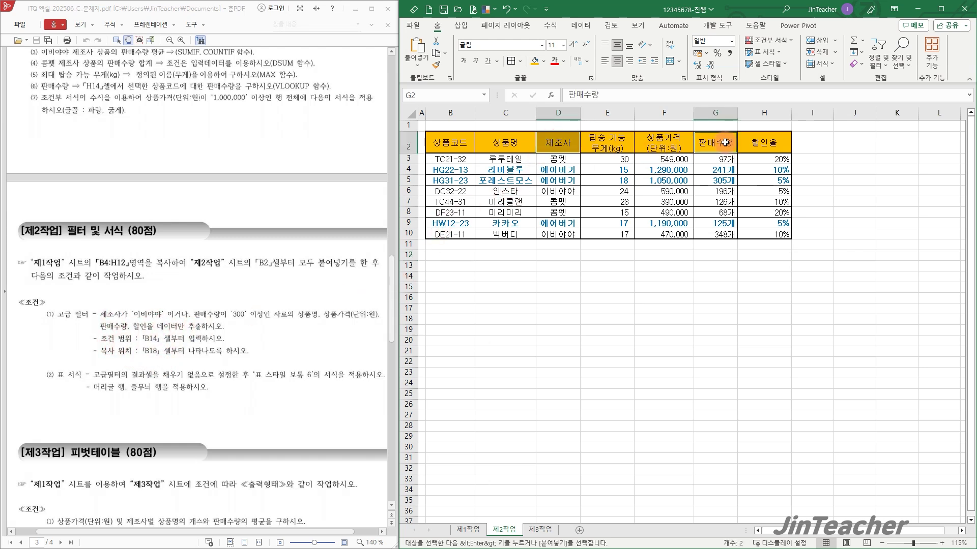
key(ctrl+c)
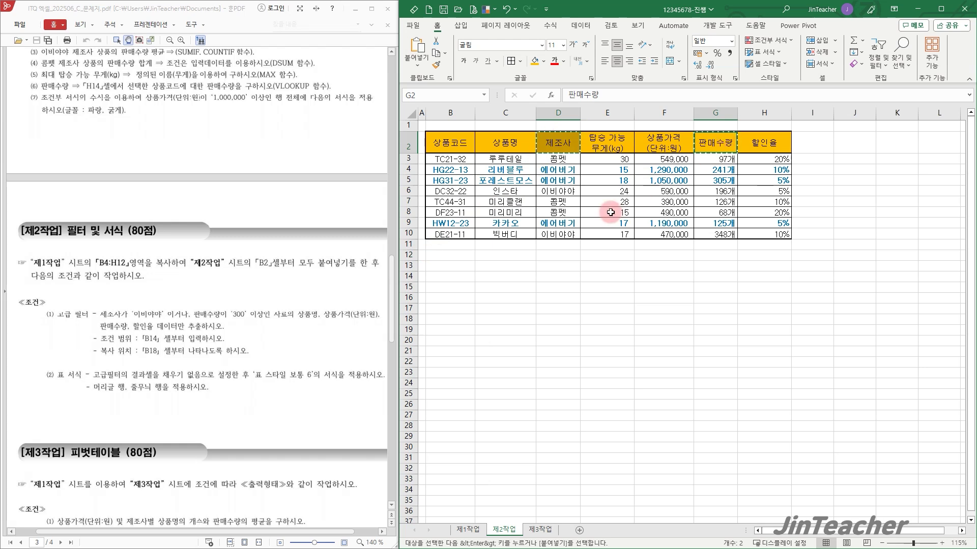
click(460, 276)
key(ctrl+v)
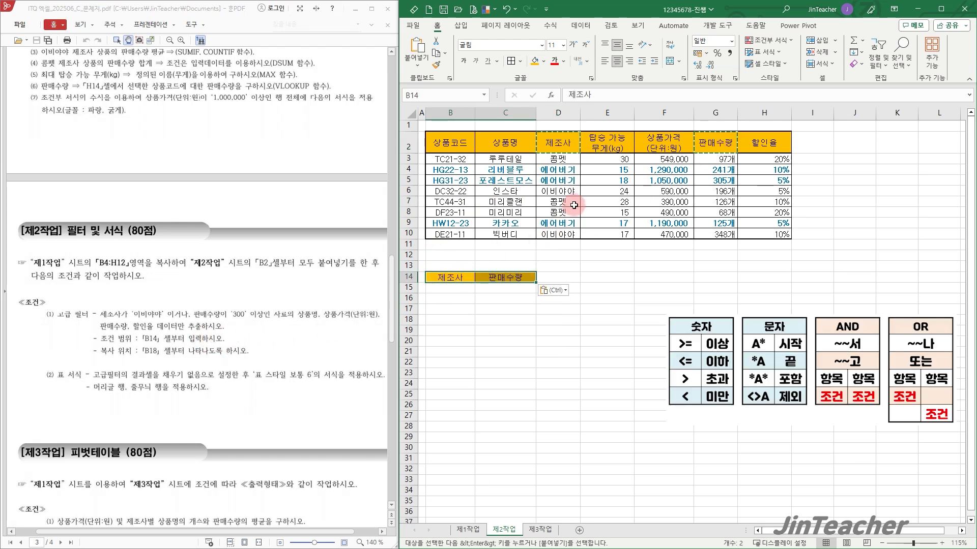
Set up the OR criteria by copying 이비야야 into B15 under 제조사 and entering >=300 in C16 under 판매수량
click(569, 193)
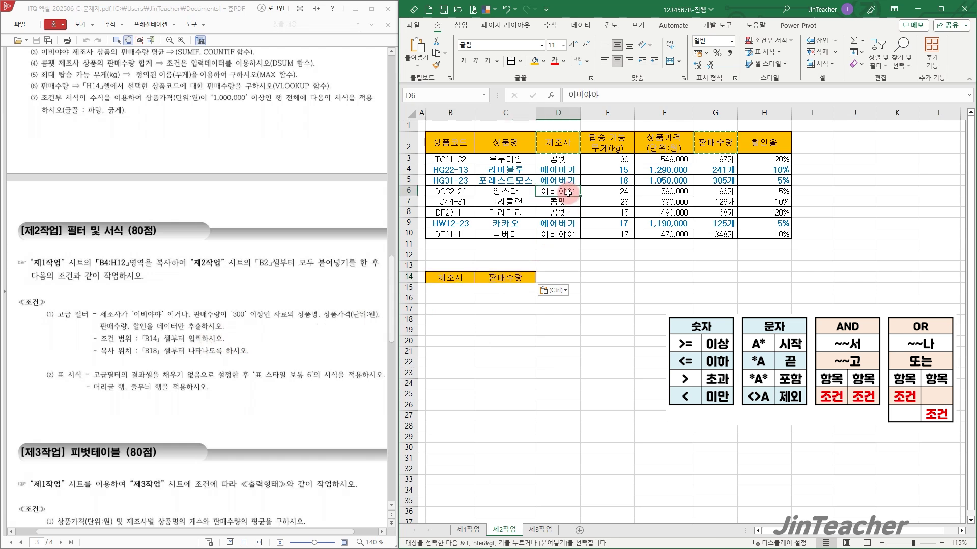
key(ctrl+c)
click(461, 290)
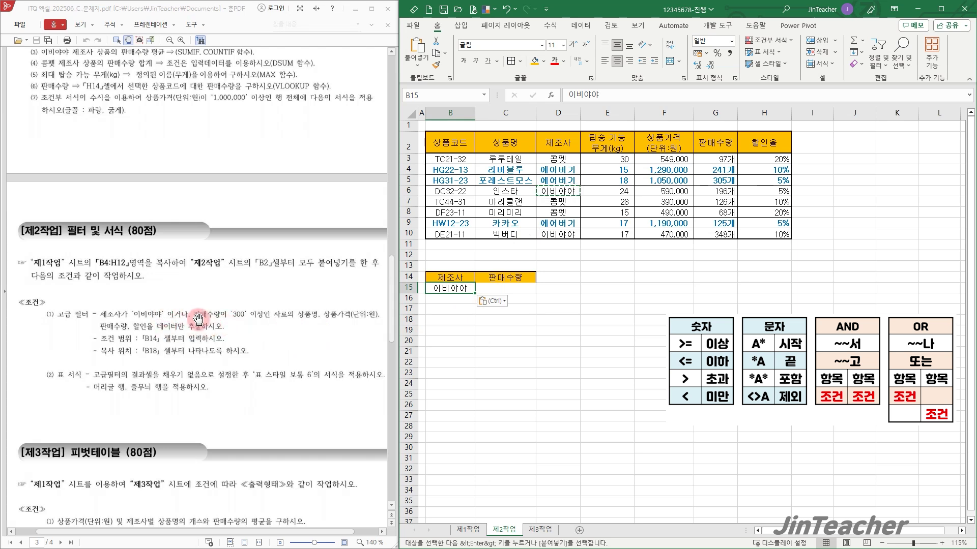
click(520, 299)
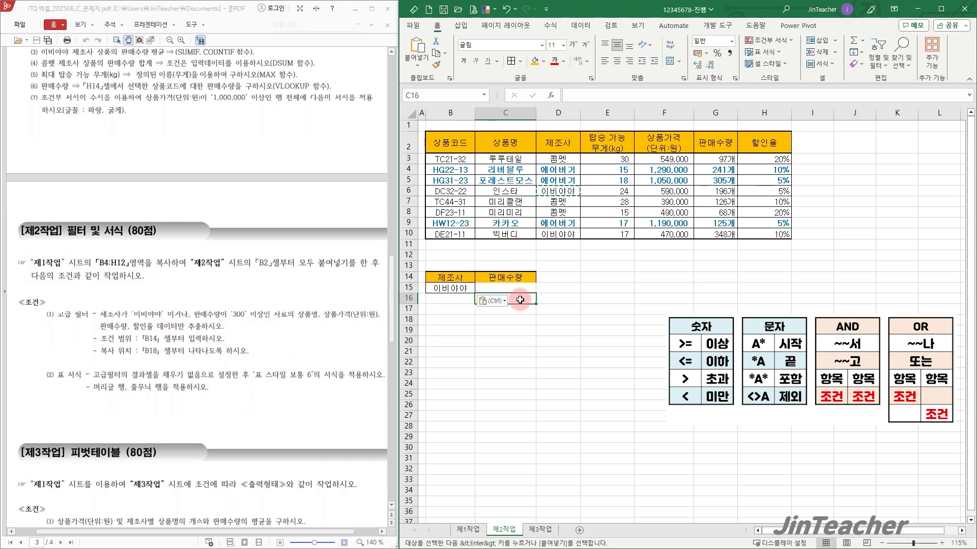
text(>=300)
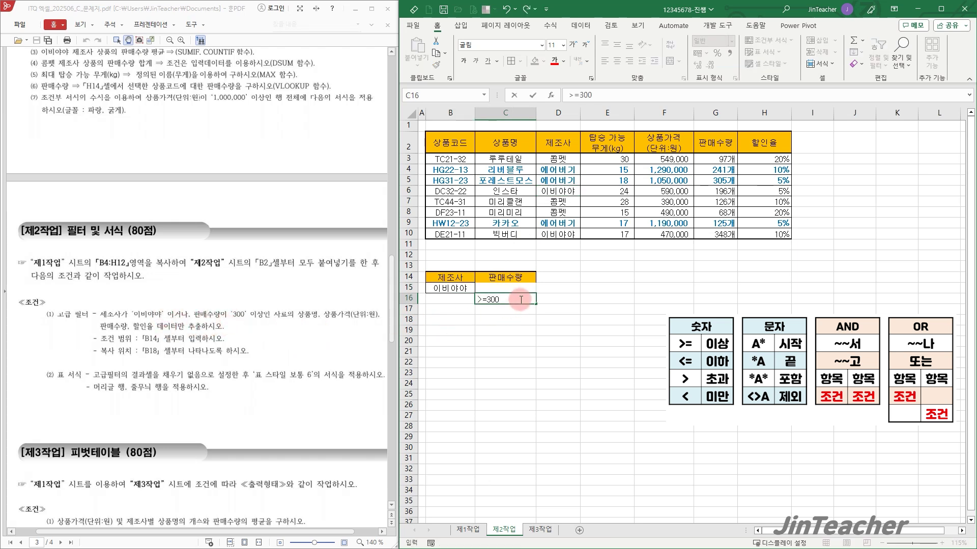
key(Return)
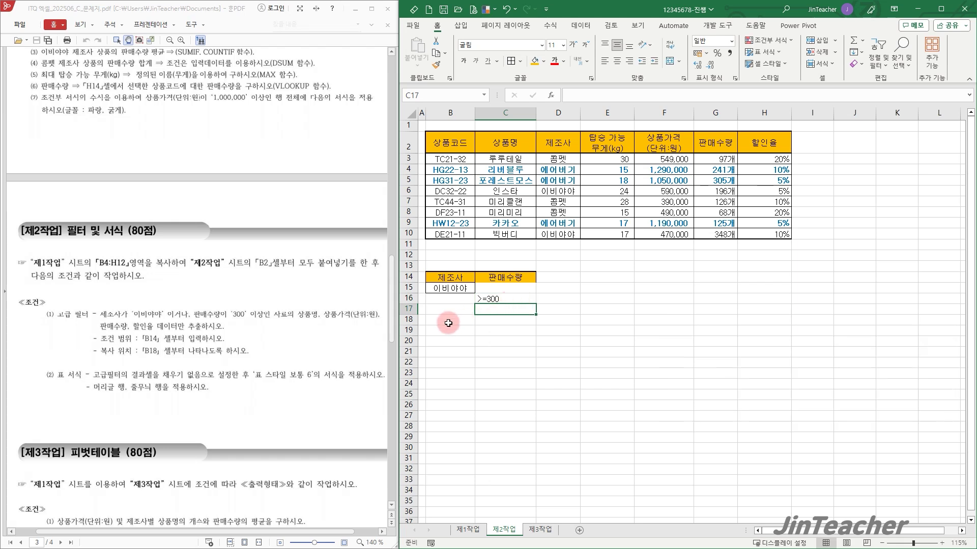
Copy the 상품명, 상품가격(단위:원), 판매수량 and 할인율 headings from row 2 to B18:E18 as the filter output headings
click(506, 143)
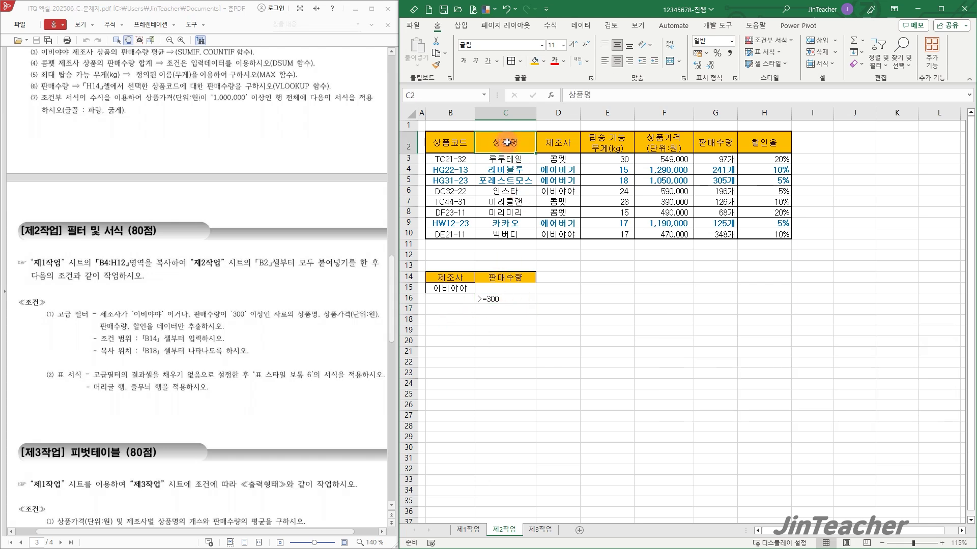
ctrl+click(656, 143)
ctrl+click(713, 144)
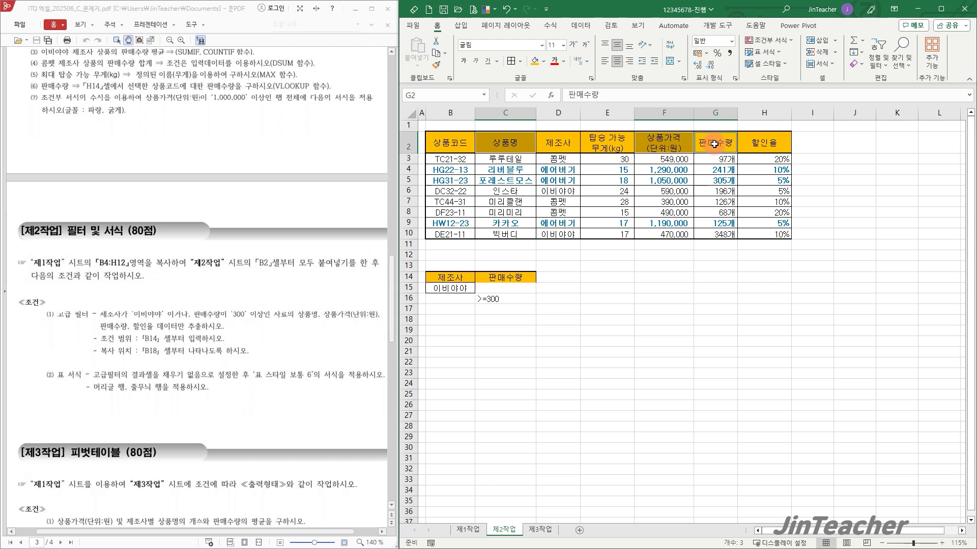
ctrl+click(750, 144)
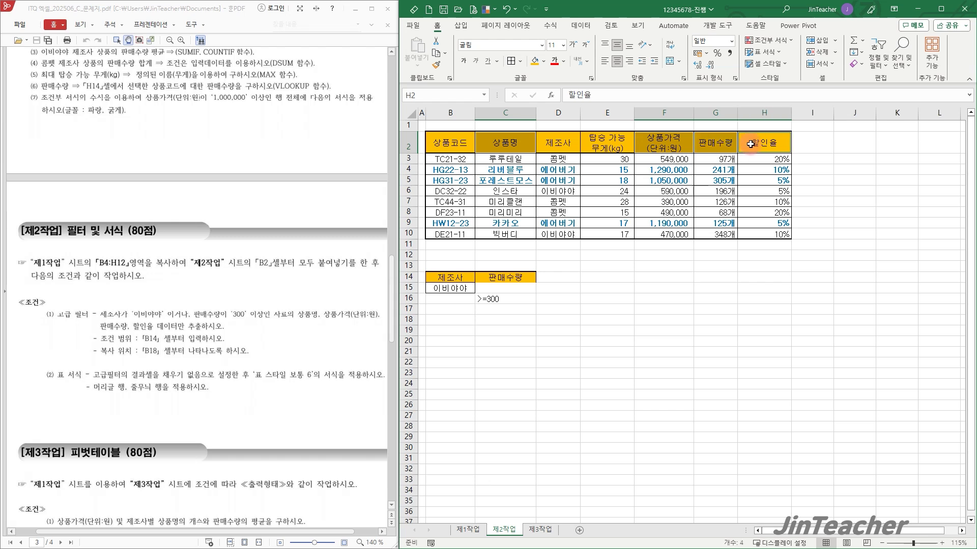
key(ctrl+c)
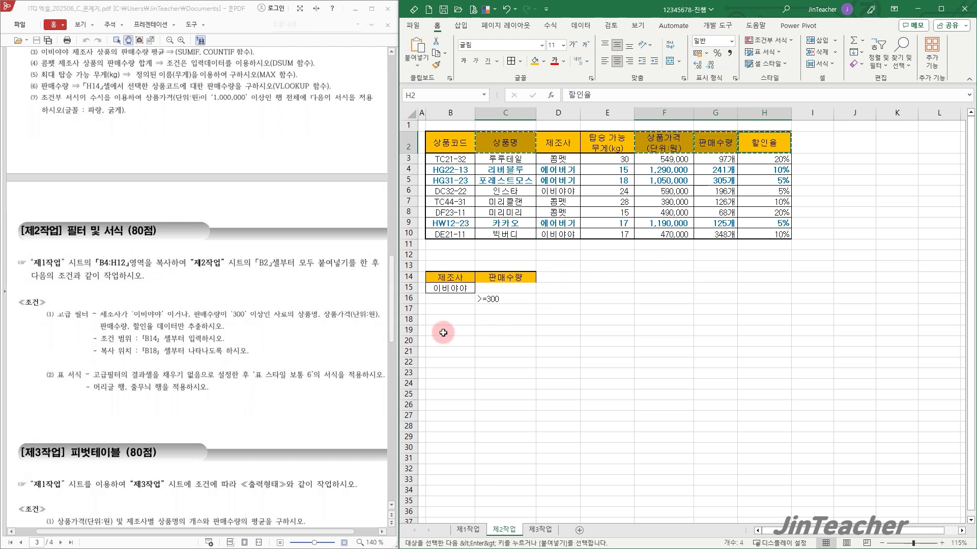
click(464, 317)
key(ctrl+v)
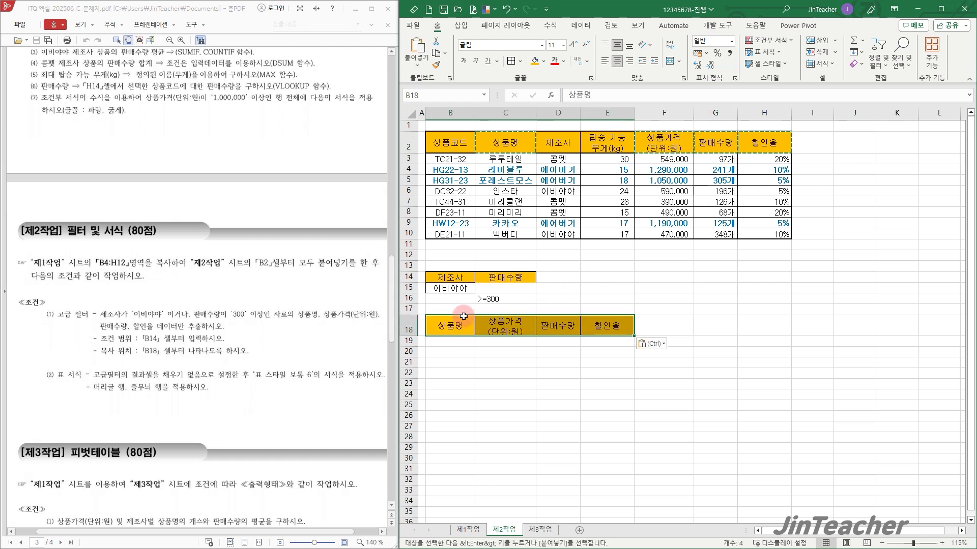
Start an advanced filter on the list range B2:H10 and set it to copy the results to another location
click(592, 287)
click(601, 203)
click(581, 26)
click(737, 67)
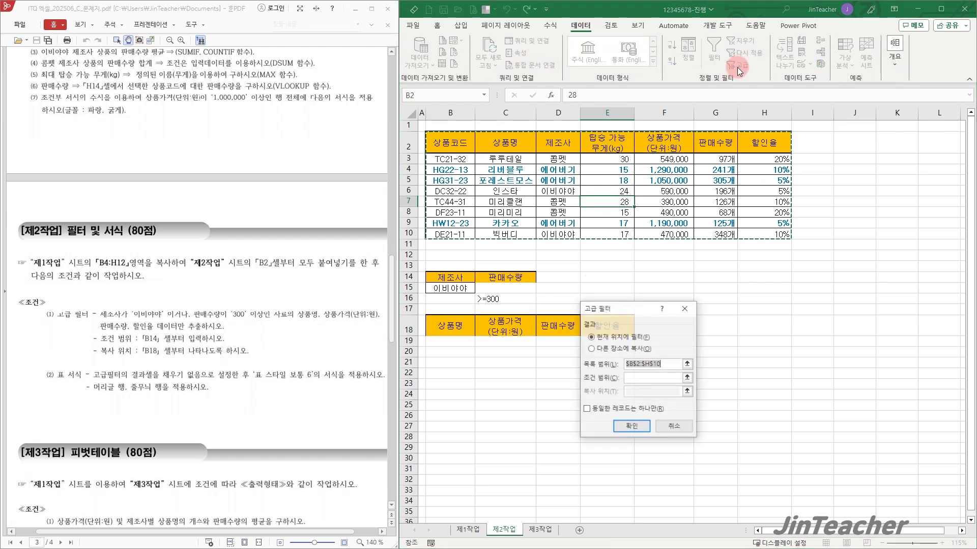
drag(631, 301, 695, 257)
click(713, 297)
click(757, 313)
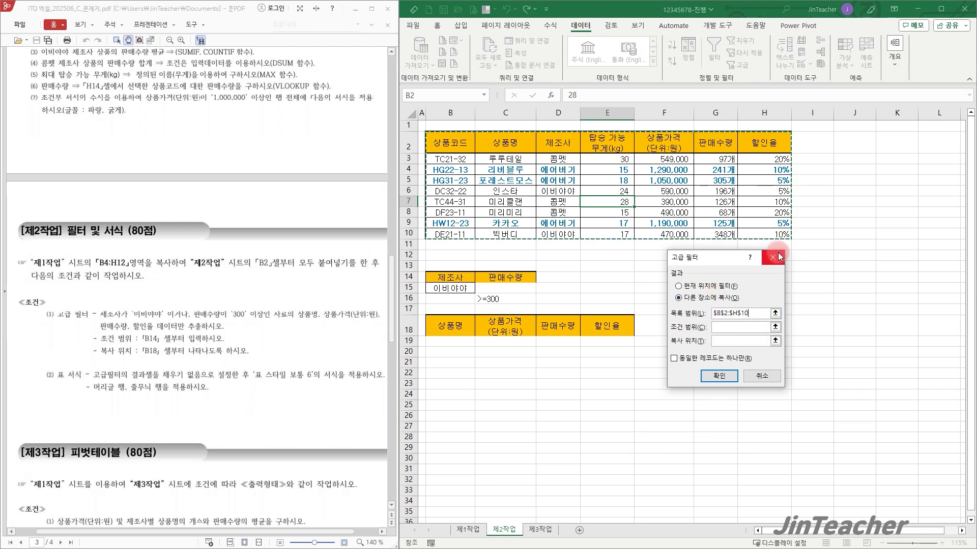
Run the advanced filter with criteria range B14:C16 and copy-to range B18:E18, and autofit column B
click(739, 328)
drag(447, 277, 532, 302)
click(720, 340)
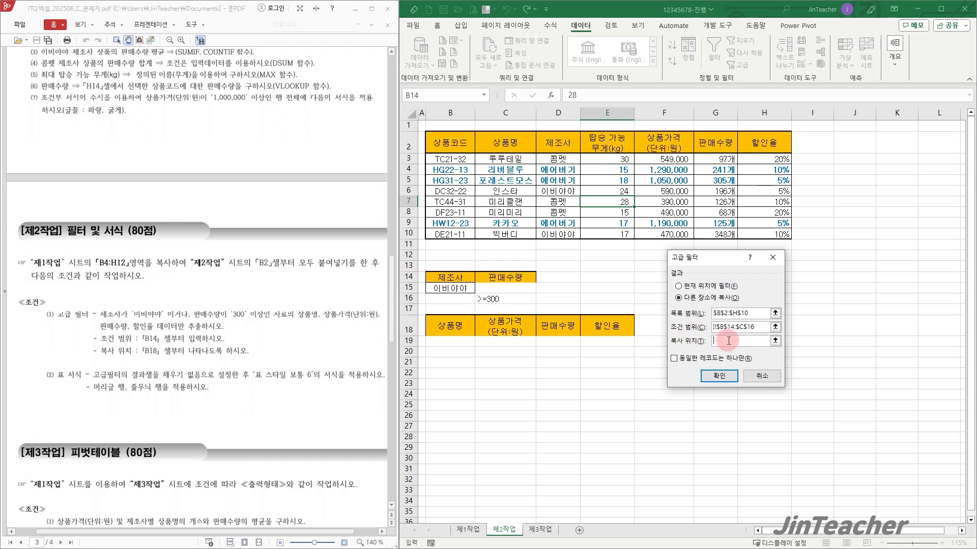
drag(450, 325, 637, 330)
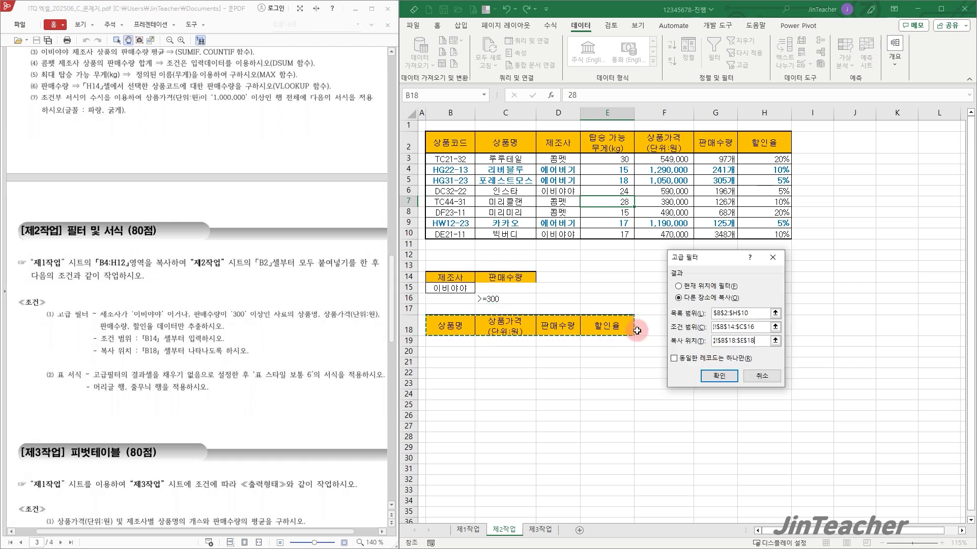
click(719, 375)
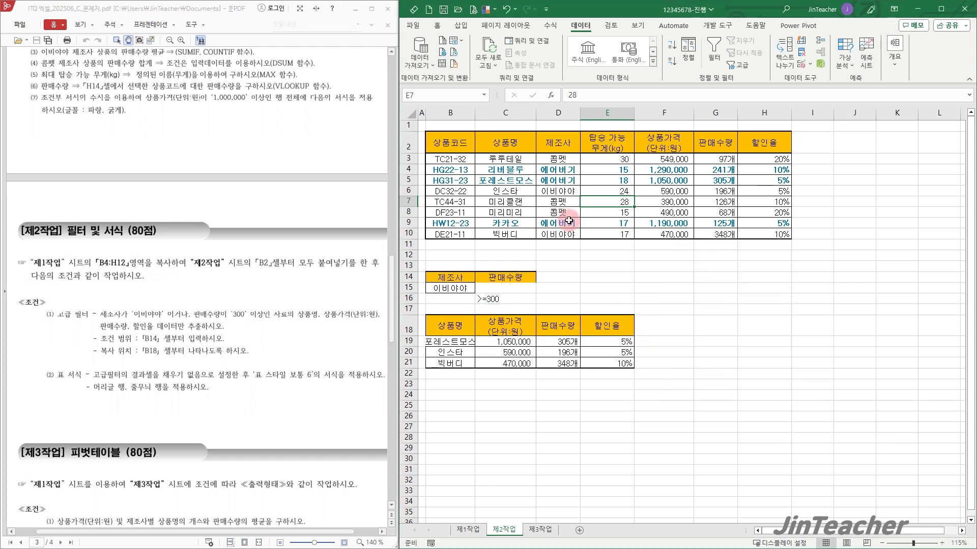
double_click(475, 112)
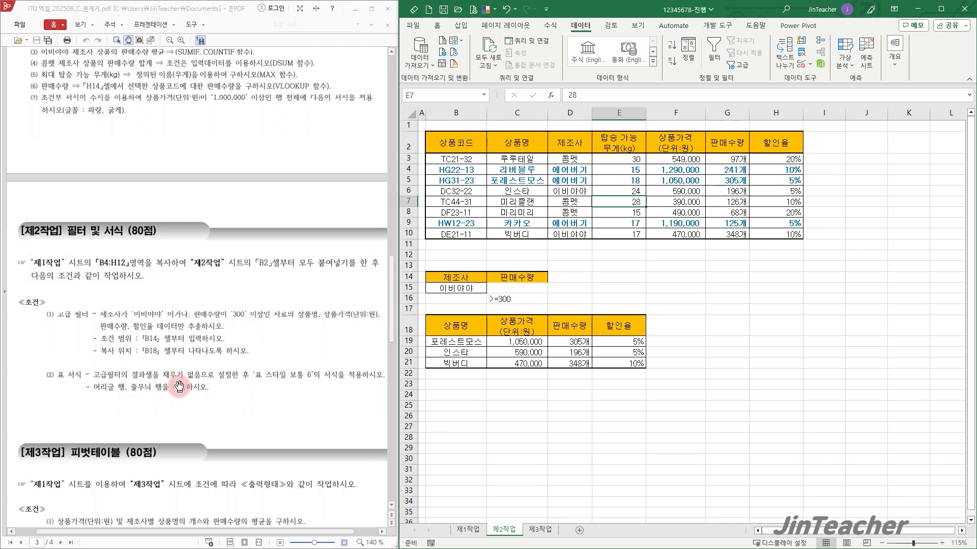
Remove the cell fill from the filter results in B18:E21 by setting it to 채우기 없음
drag(442, 328, 633, 359)
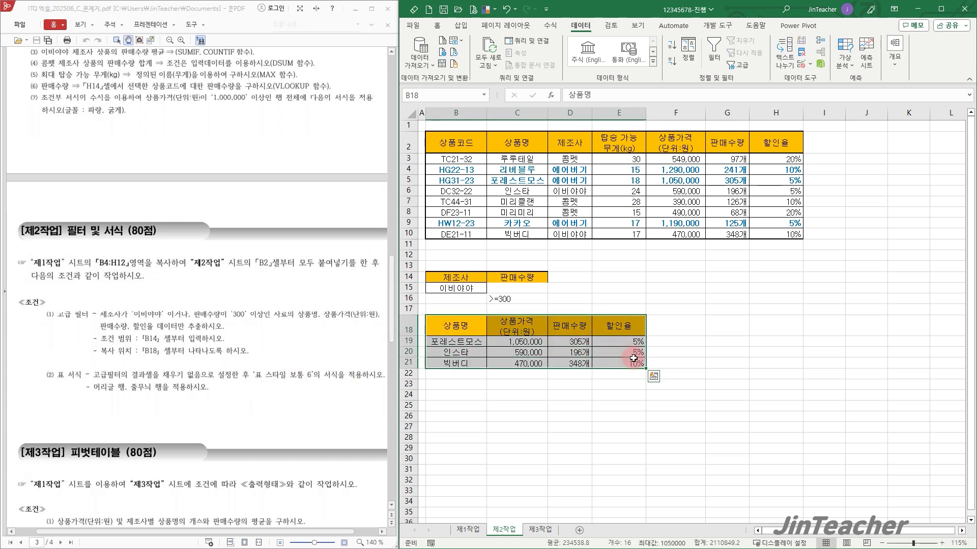
click(439, 25)
click(546, 61)
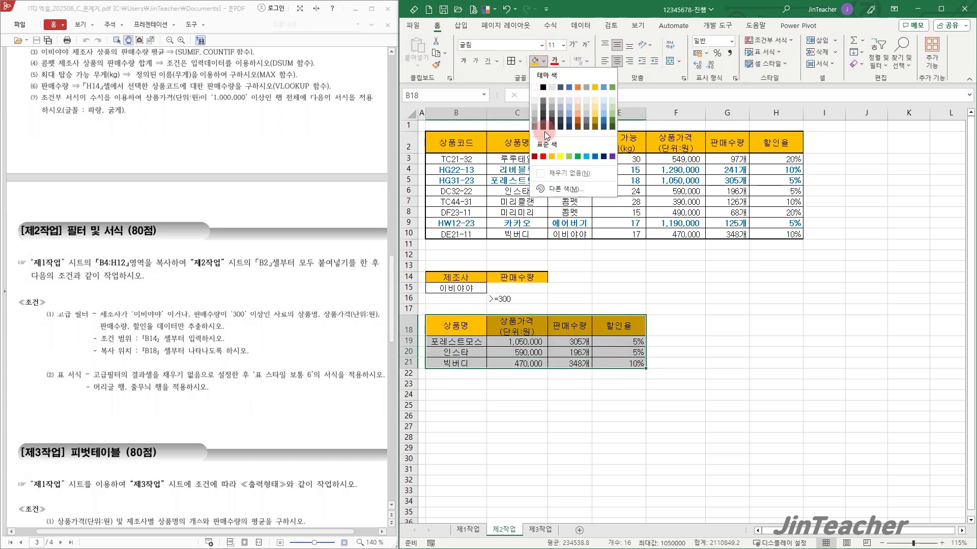
click(549, 174)
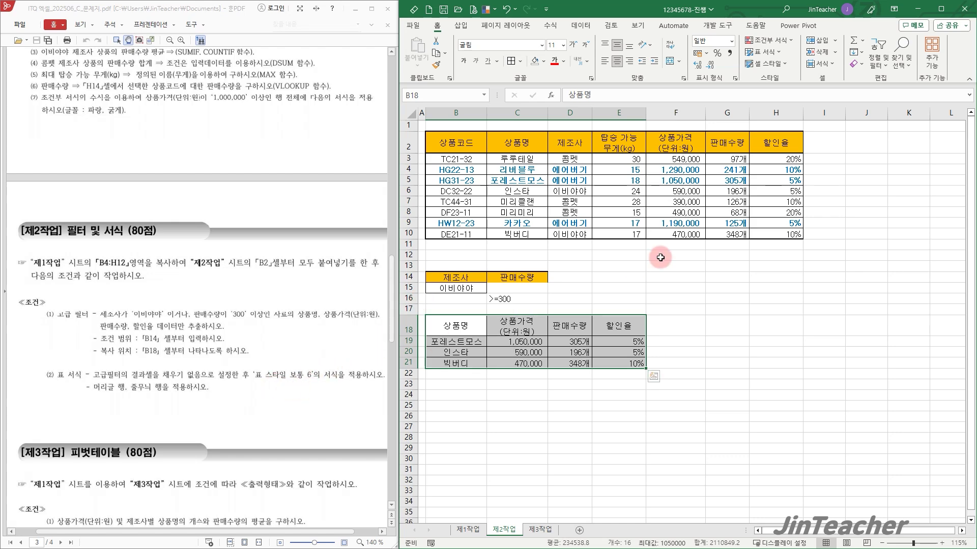
Format the filter results B18:E21 as a table with the style 표 스타일 보통 6
click(760, 53)
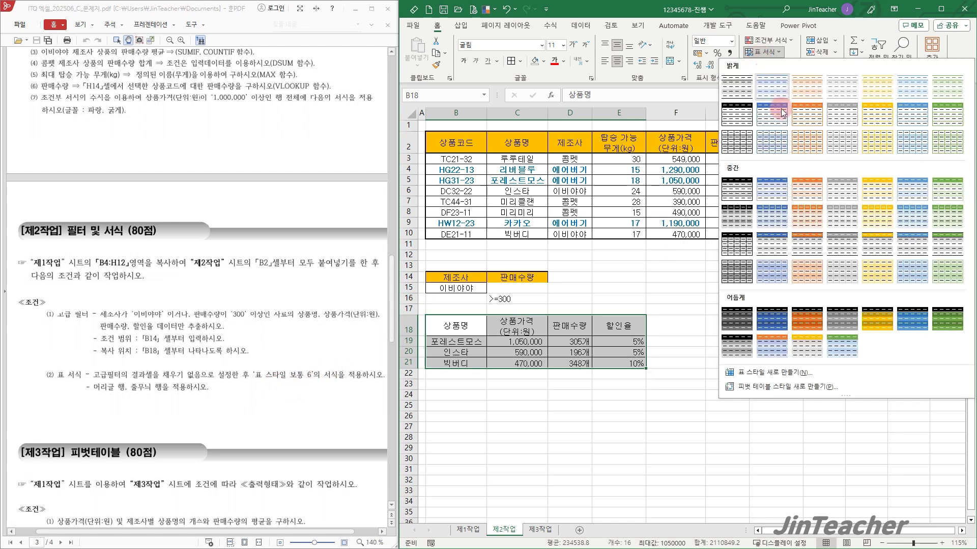
click(906, 195)
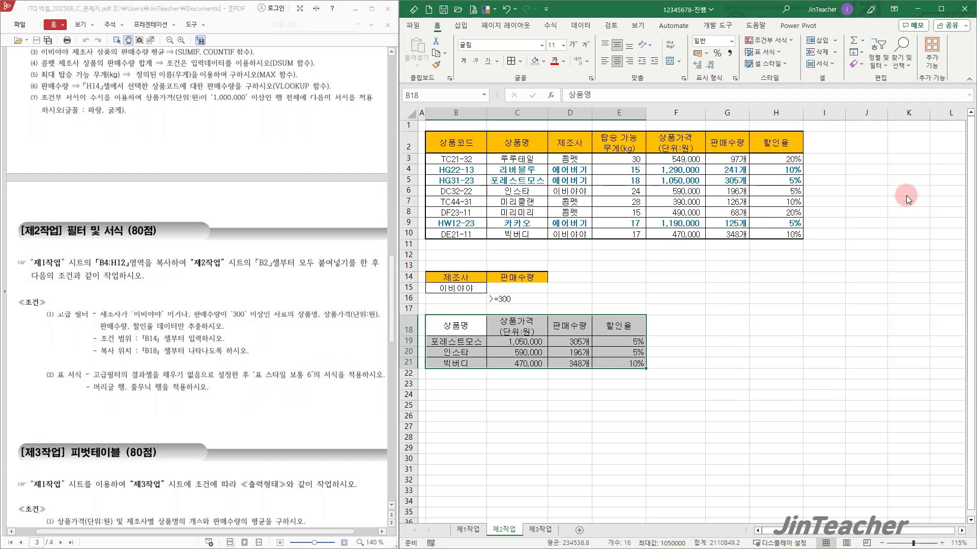
click(722, 364)
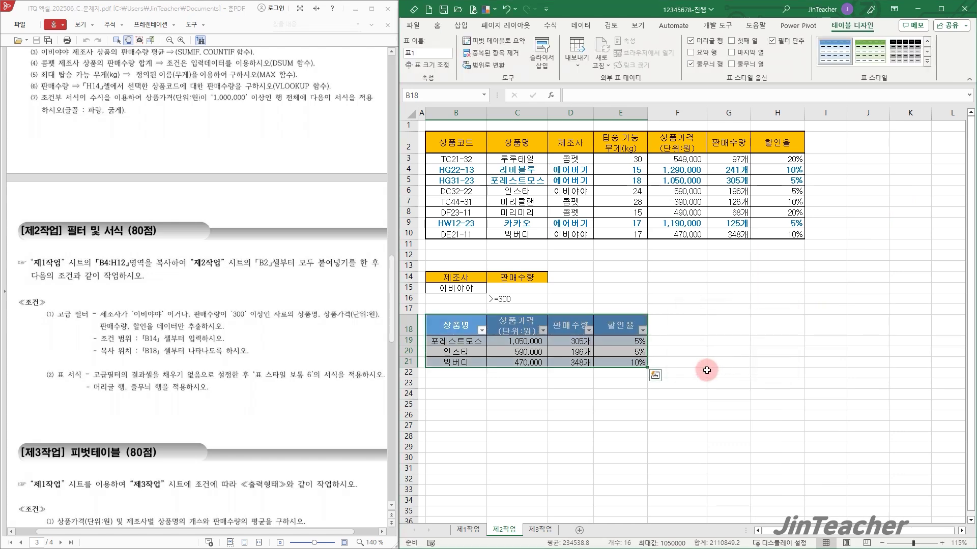
click(693, 373)
Following the 제3작업 instructions in the PDF, start a pivot table from B4:H12 on the 제1작업 sheet
scroll(273, 286, down, 6)
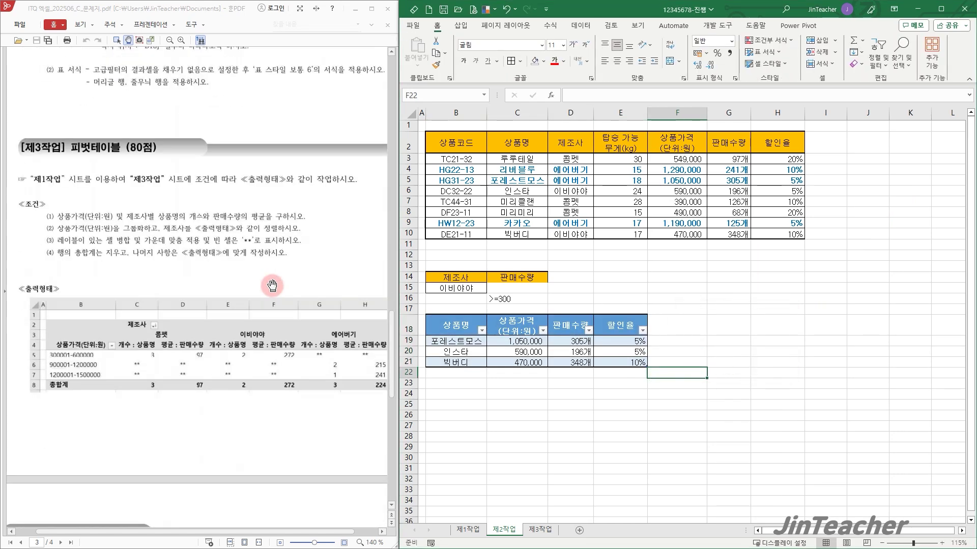
scroll(293, 252, down, 1)
scroll(287, 233, down, 1)
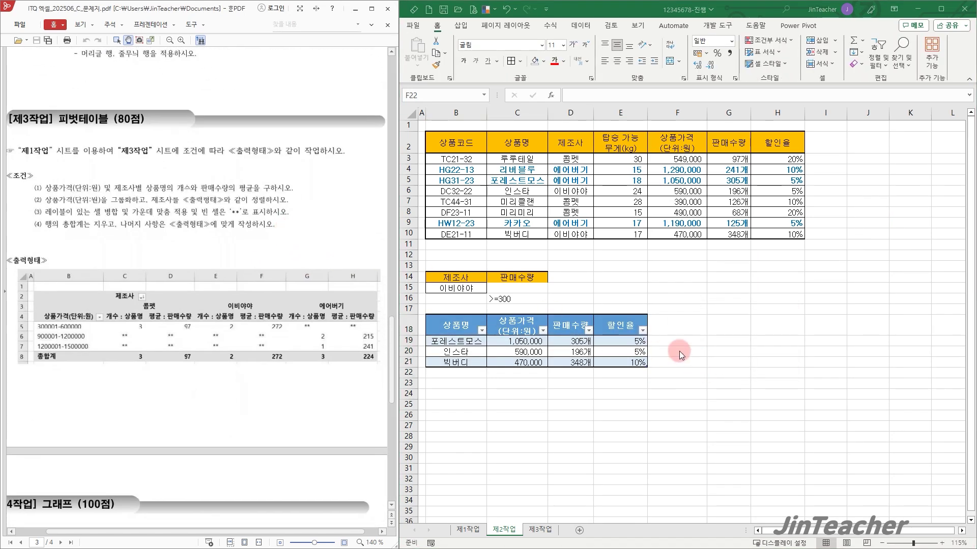
click(689, 324)
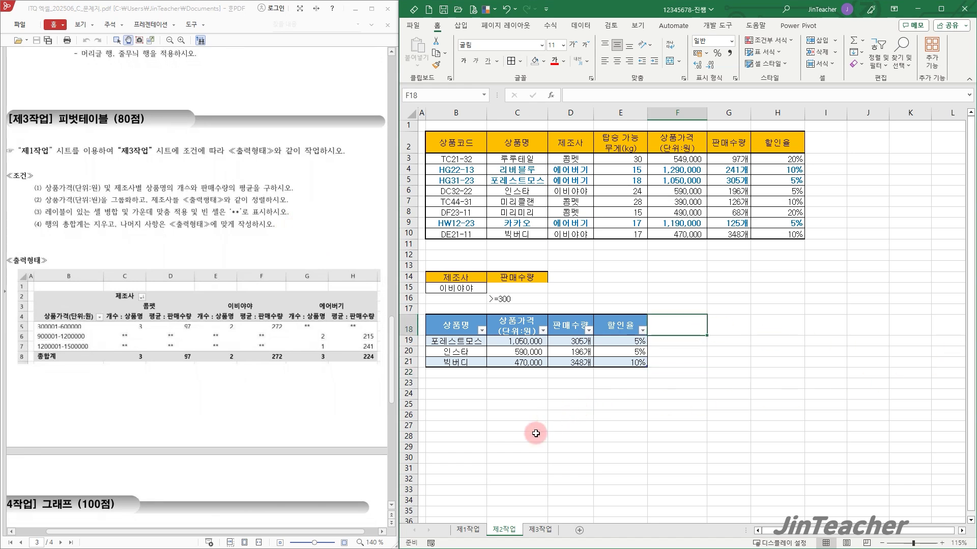
click(468, 529)
click(531, 382)
drag(456, 186, 747, 308)
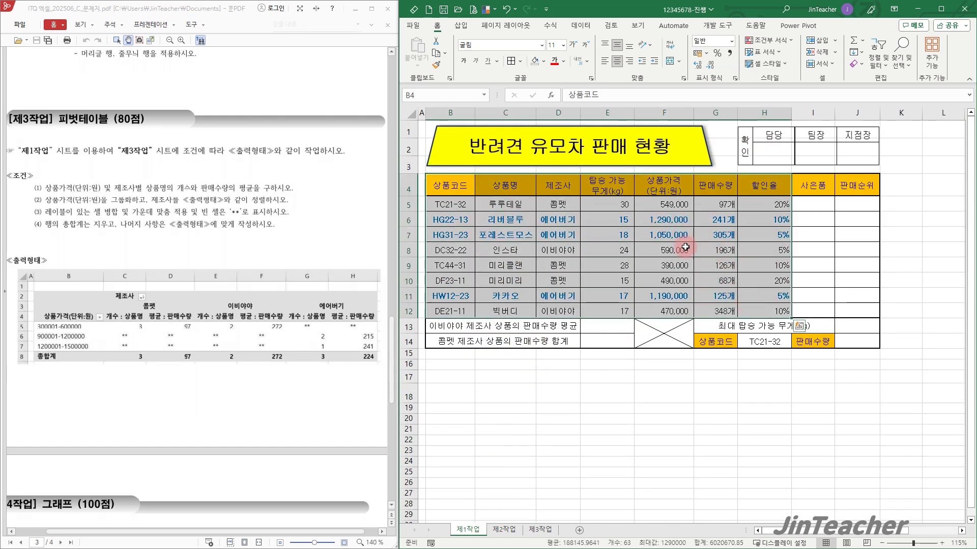
click(460, 25)
click(414, 50)
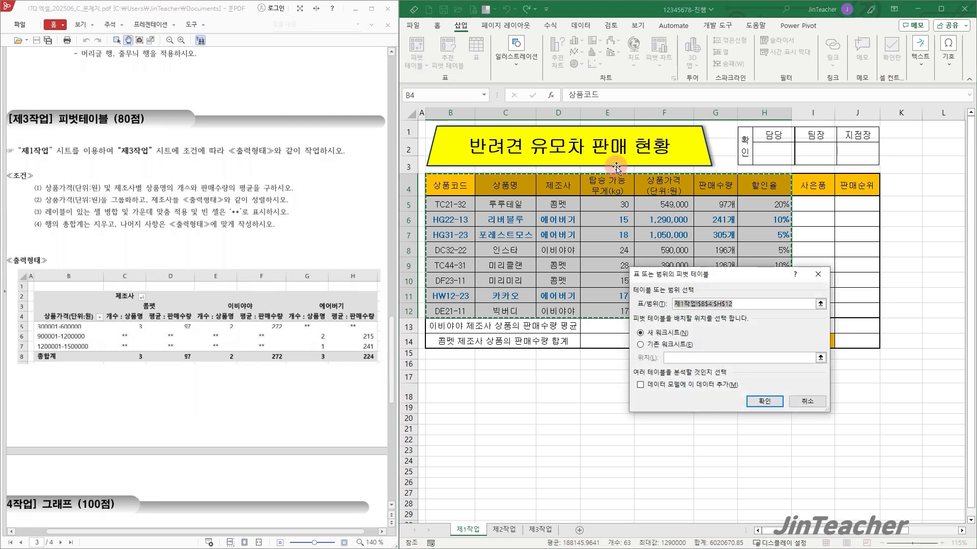
Place the pivot table on the existing 제3작업 sheet at cell B2
click(657, 344)
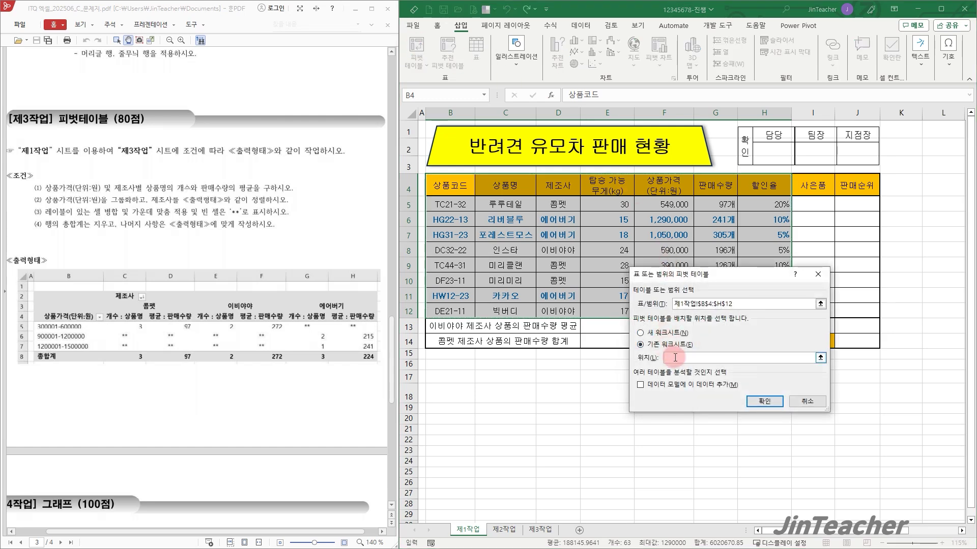
click(540, 529)
click(453, 138)
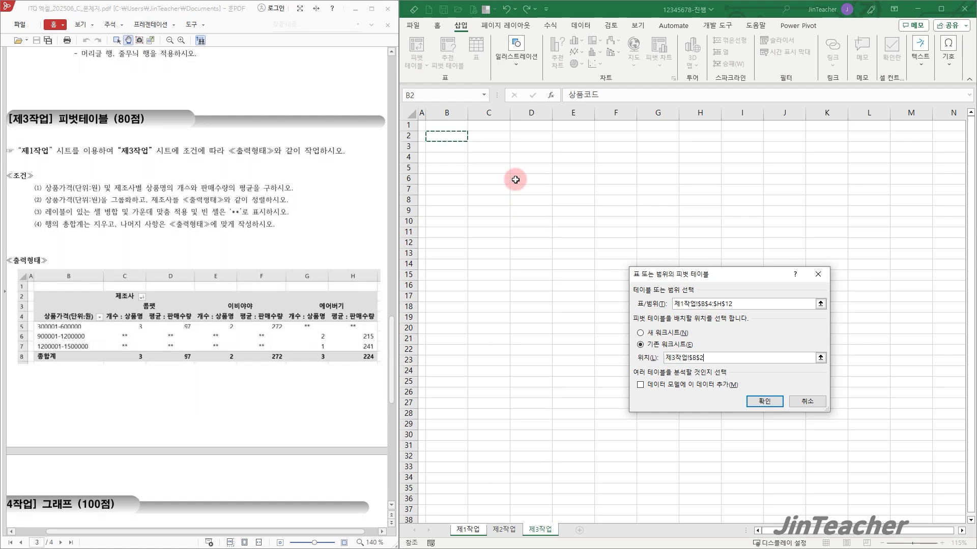
click(763, 402)
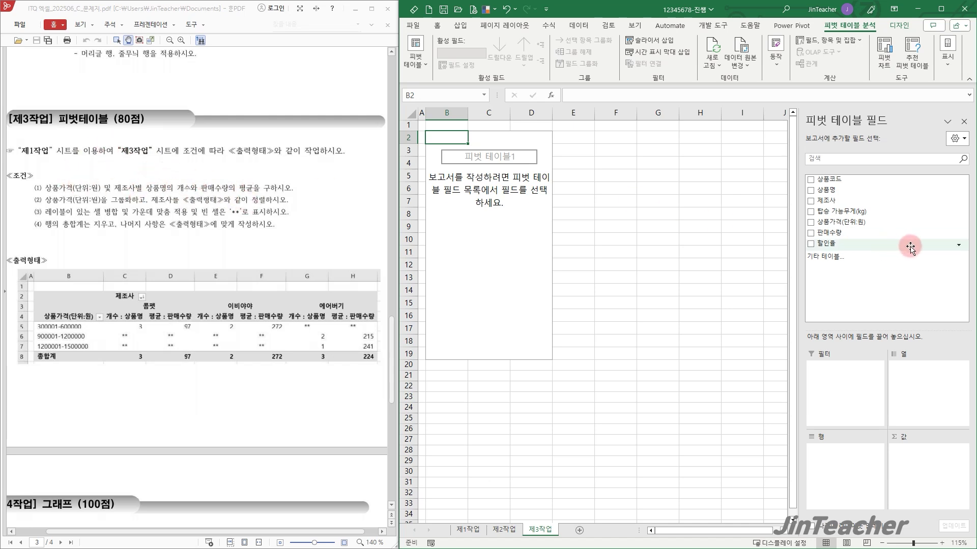
Put 상품가격(단위:원) in the pivot rows, 제조사 in the columns, and 상품명 and 판매수량 in the values
drag(827, 222, 839, 450)
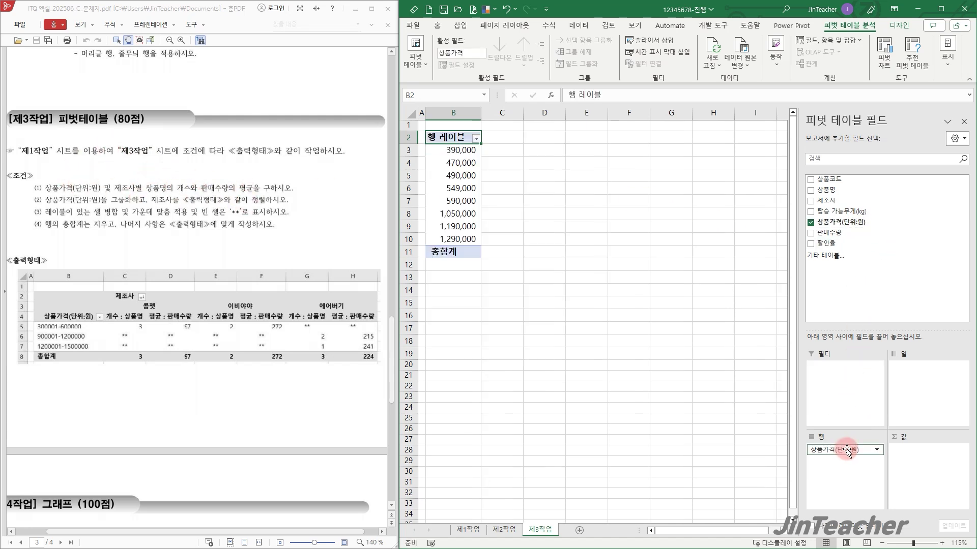
drag(853, 207, 918, 389)
drag(865, 190, 923, 461)
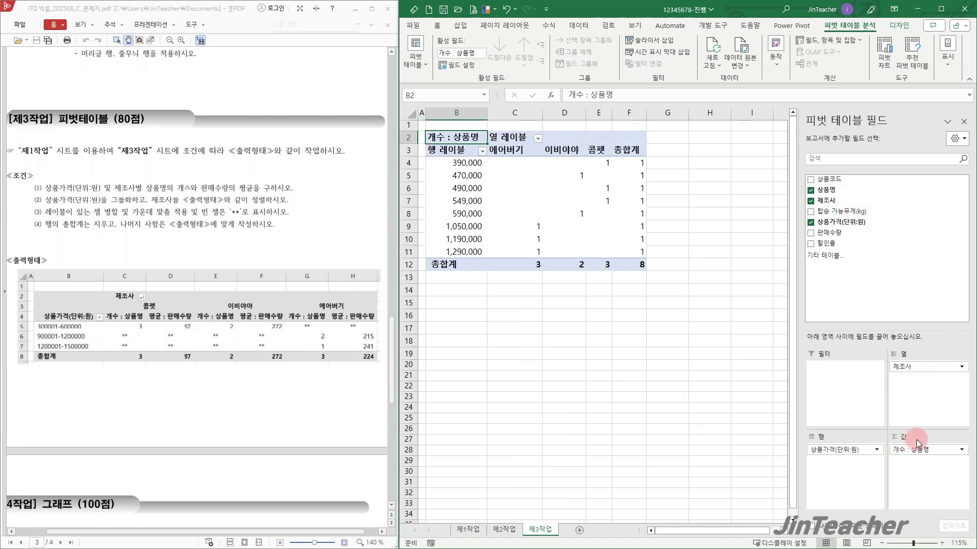
drag(849, 233, 925, 489)
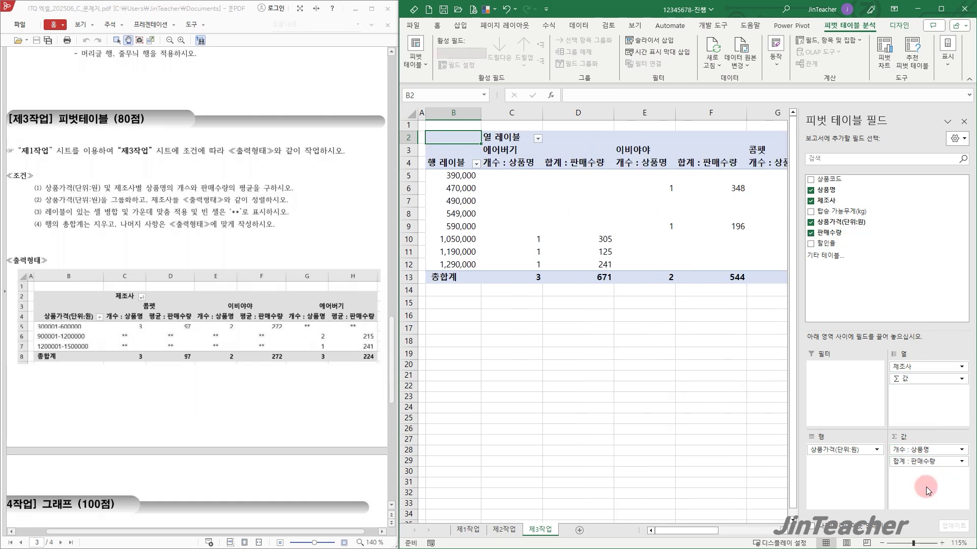
Summarize the 판매수량 value field by average (평균)
click(919, 465)
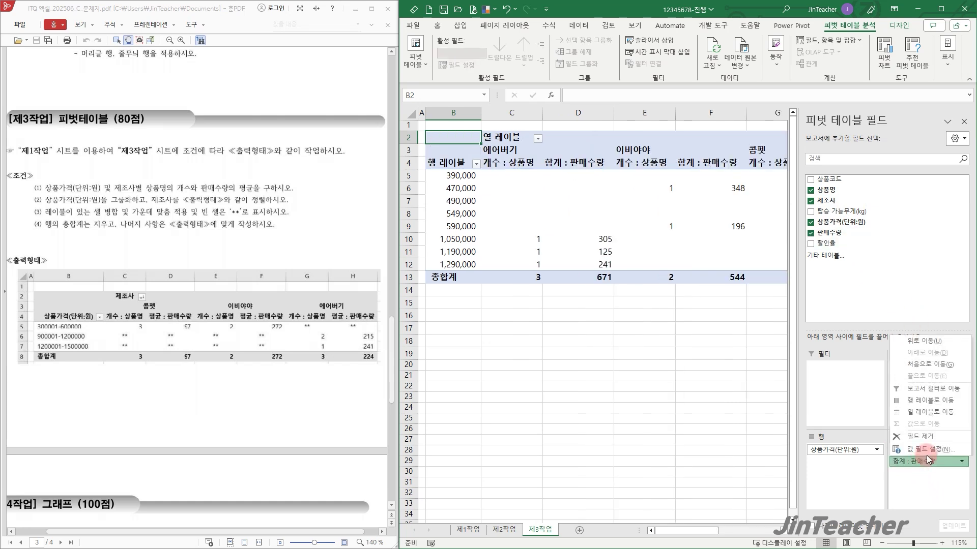
click(925, 449)
click(661, 345)
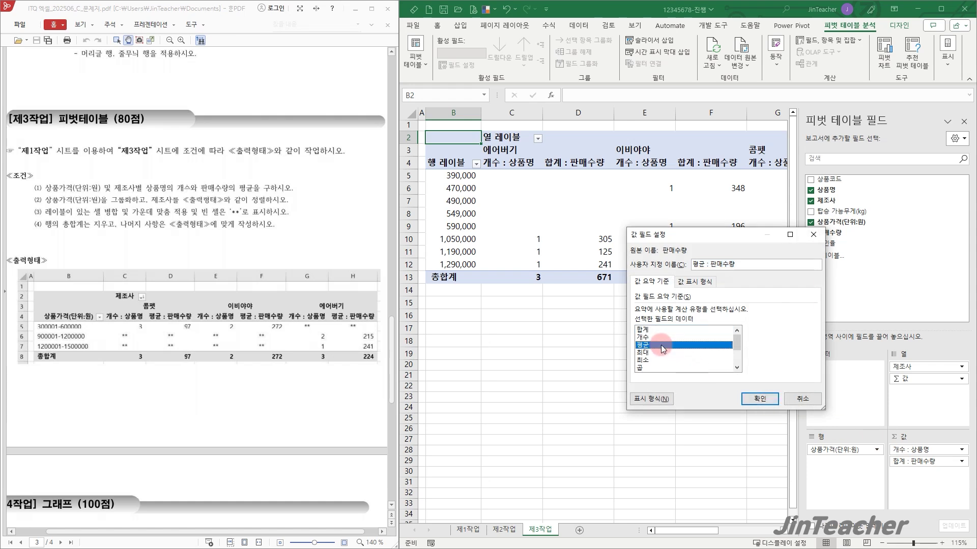
click(760, 399)
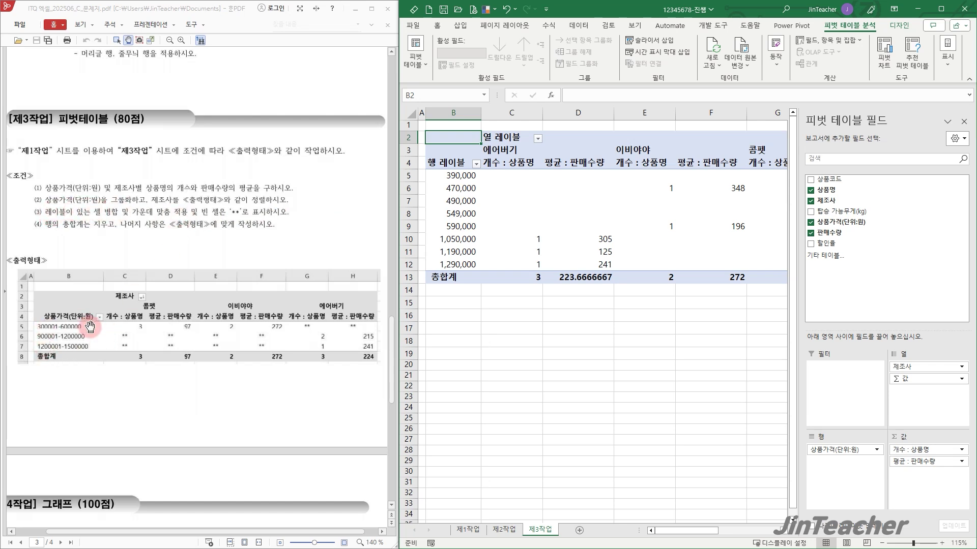
Group the 상품가격(단위:원) row values from 300001 to 1500000 in intervals of 300000
click(461, 177)
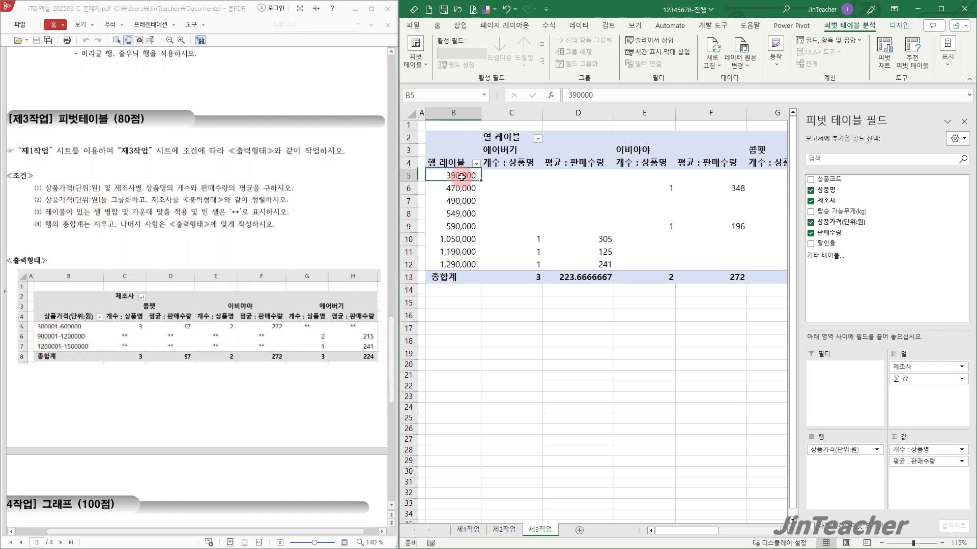
right_click(461, 176)
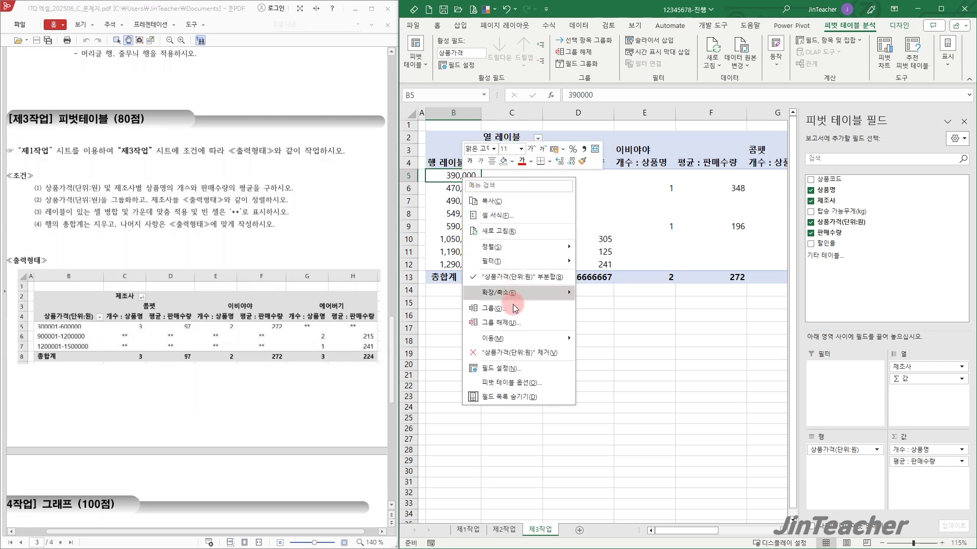
click(487, 308)
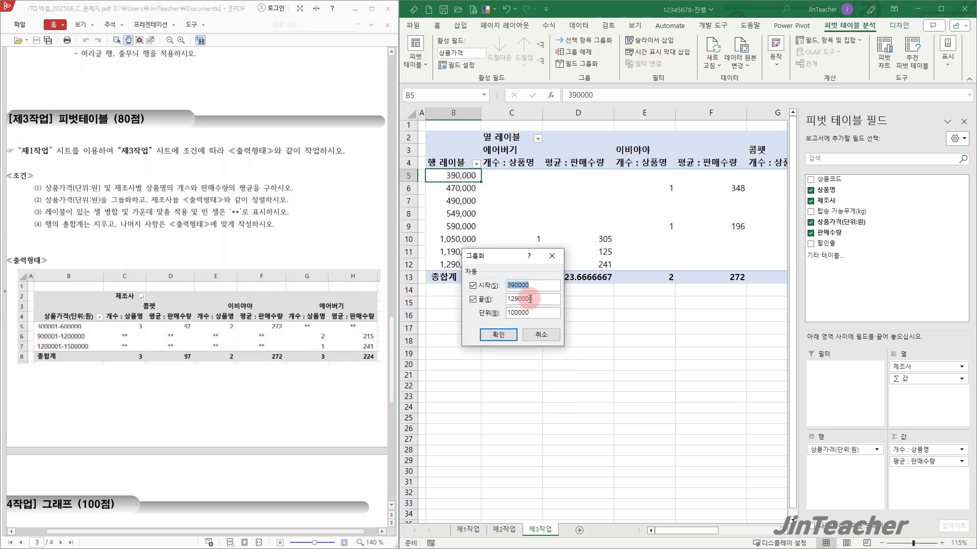
drag(535, 289, 507, 288)
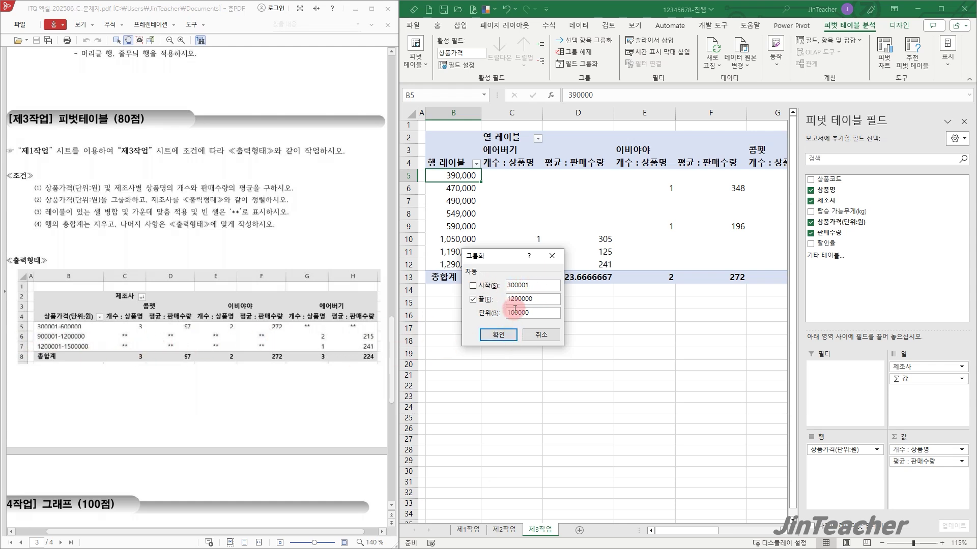
drag(510, 301, 498, 301)
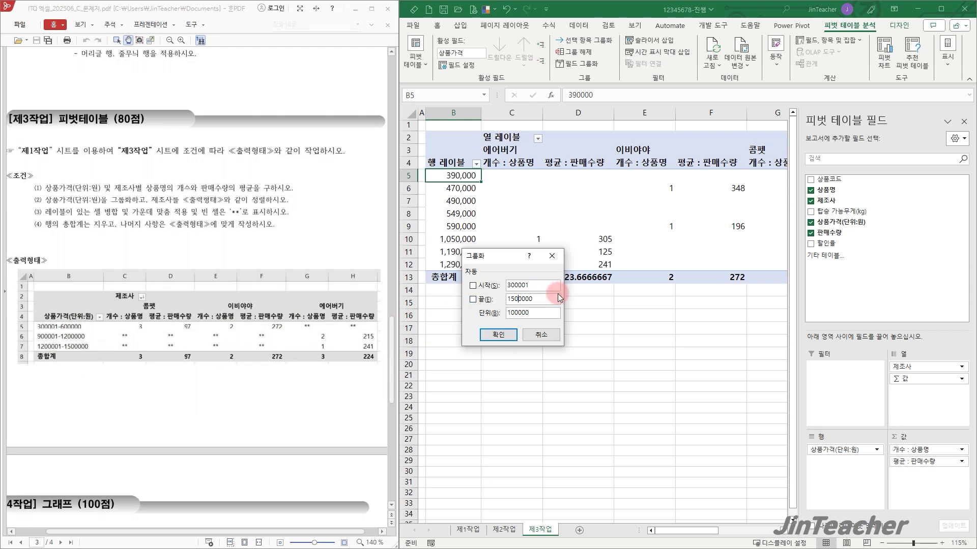
key(BackSpace)
click(498, 335)
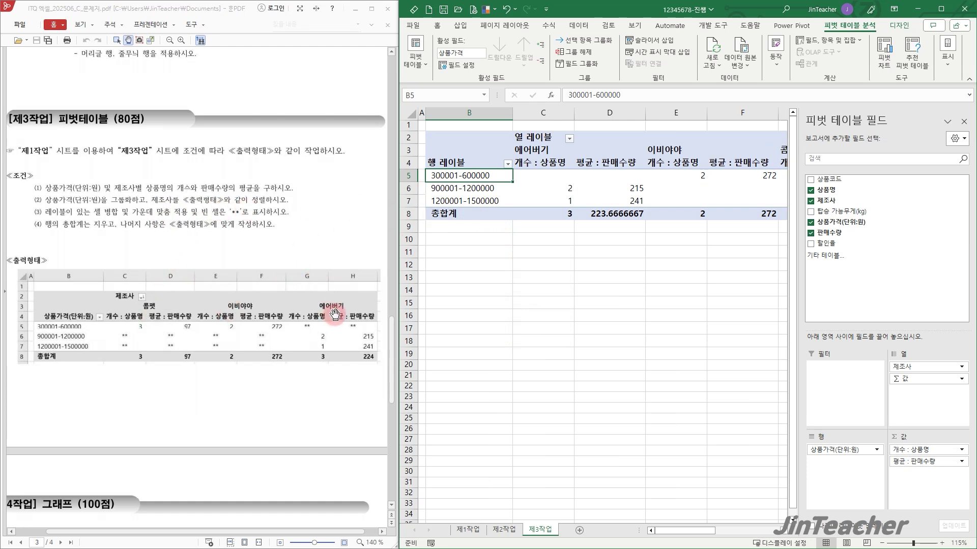
Sort the 제조사 columns of the pivot table in descending text order to match the PDF output
click(608, 277)
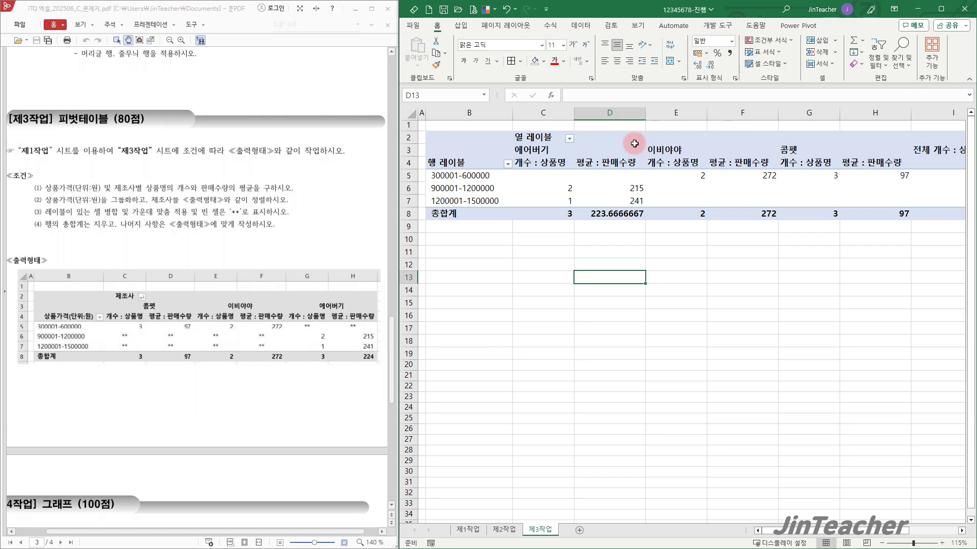
click(569, 138)
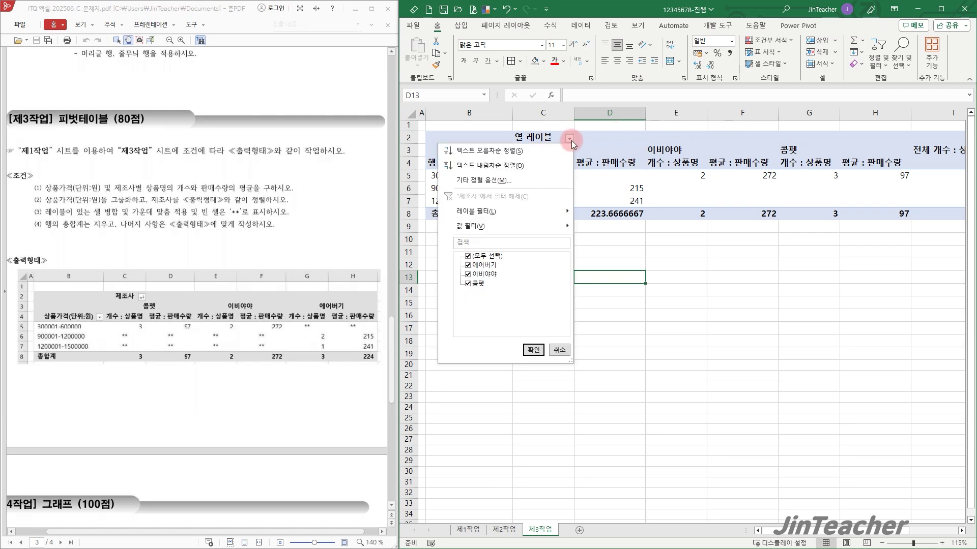
click(529, 169)
click(625, 300)
ctrl+scroll(625, 300, down, 2)
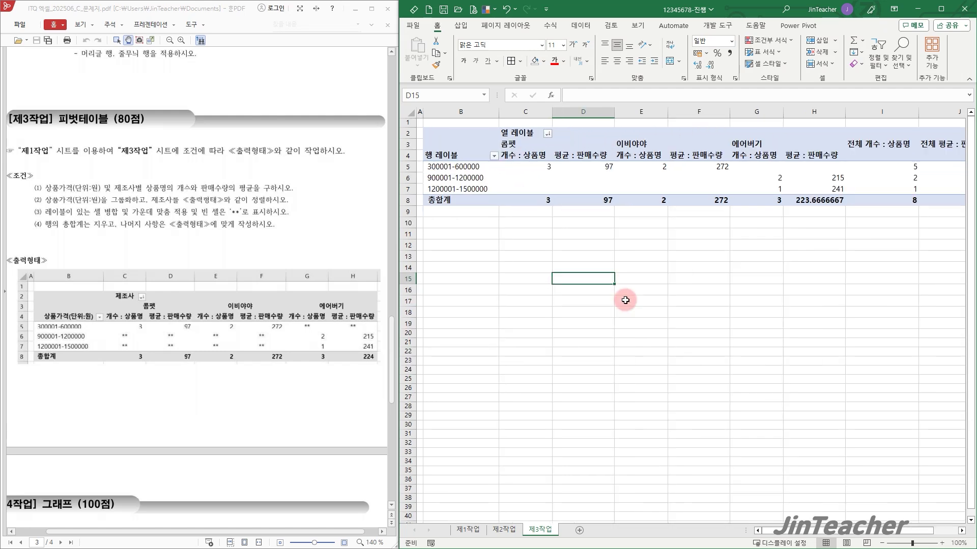
click(570, 273)
ctrl+scroll(555, 232, up, 1)
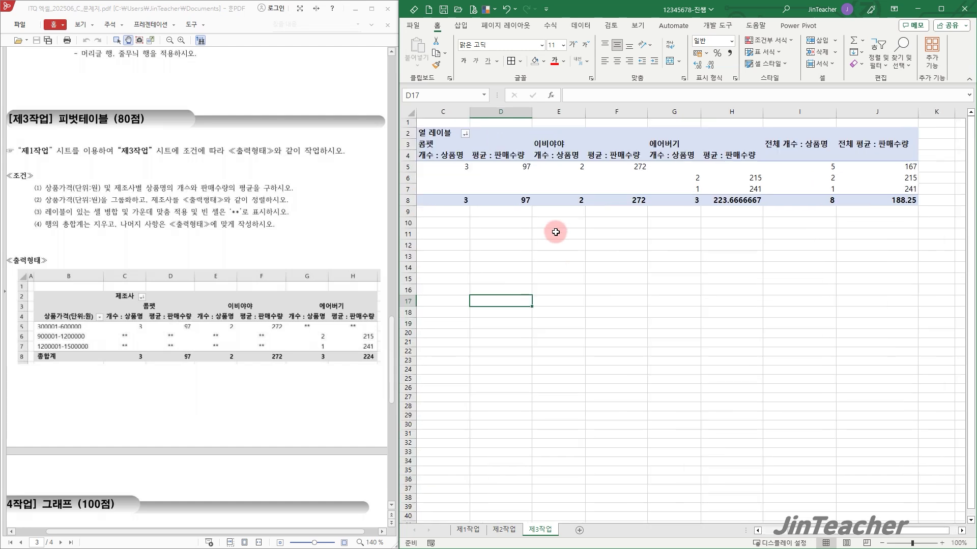
drag(817, 532, 775, 533)
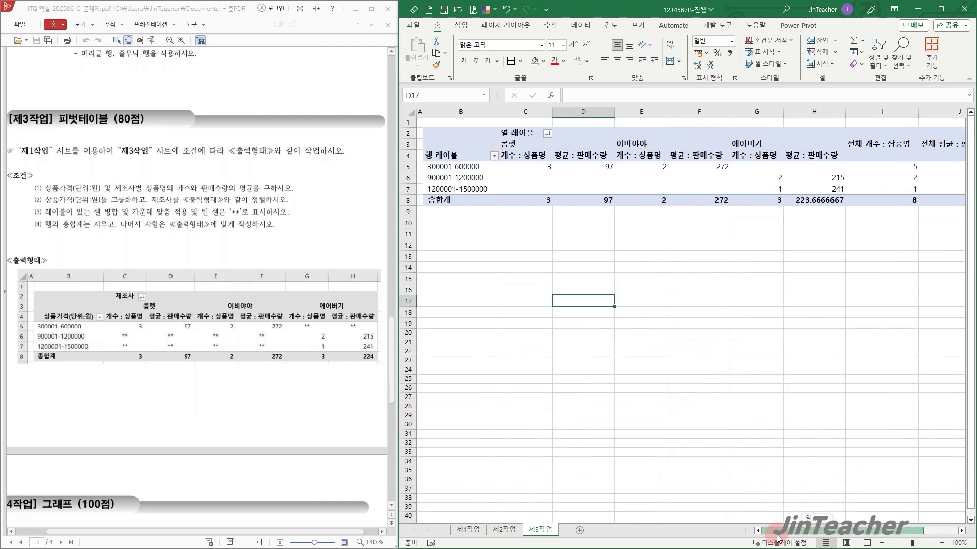
click(571, 234)
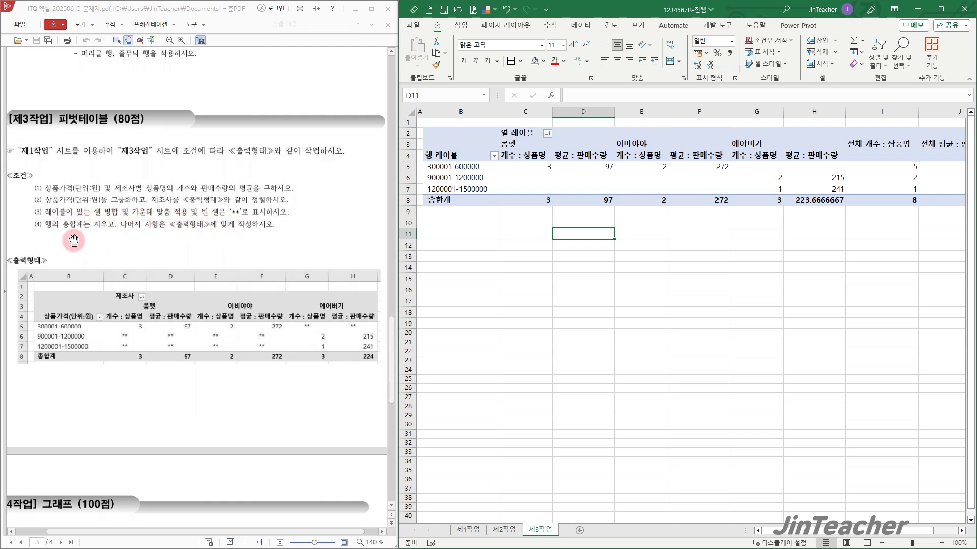
In the pivot table options, merge and center cells with labels and show empty cells as **
click(565, 184)
right_click(567, 187)
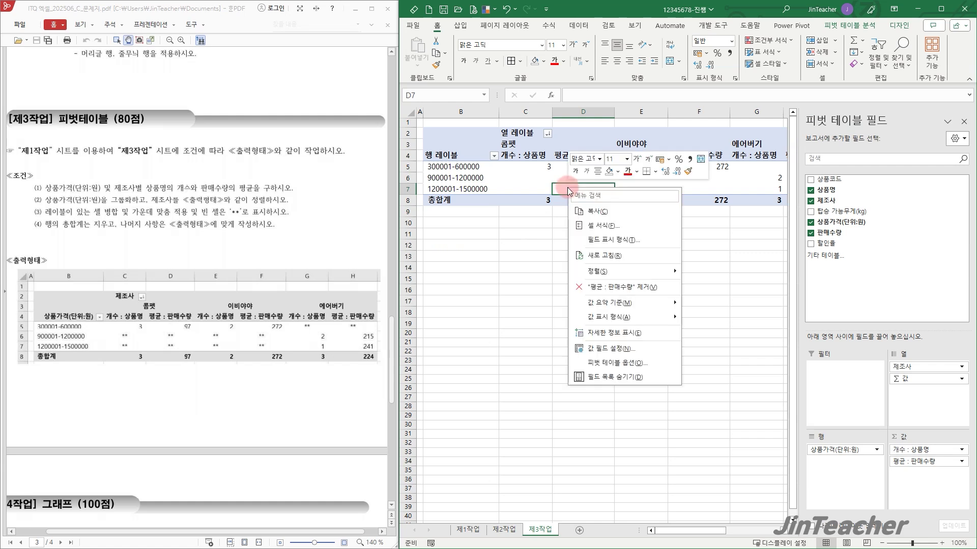
click(642, 367)
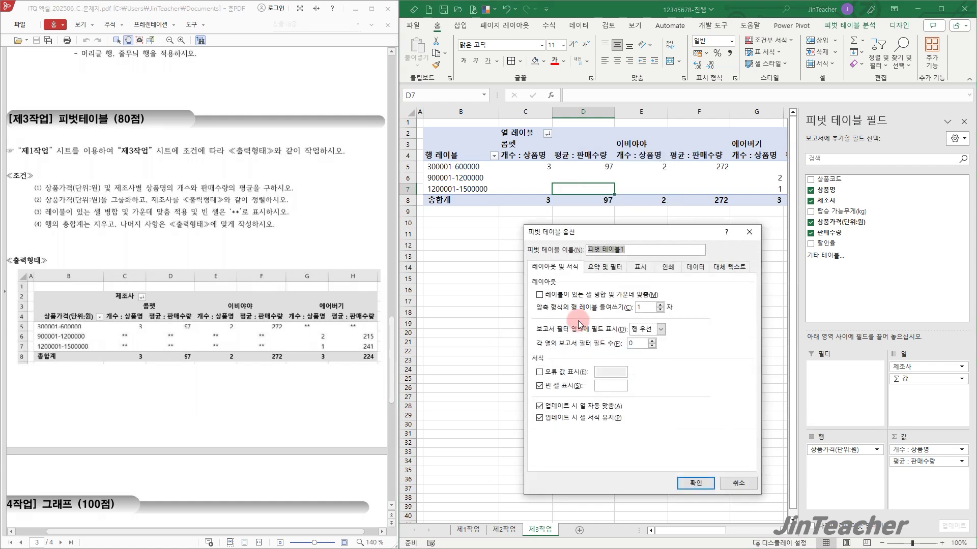
click(558, 296)
click(610, 387)
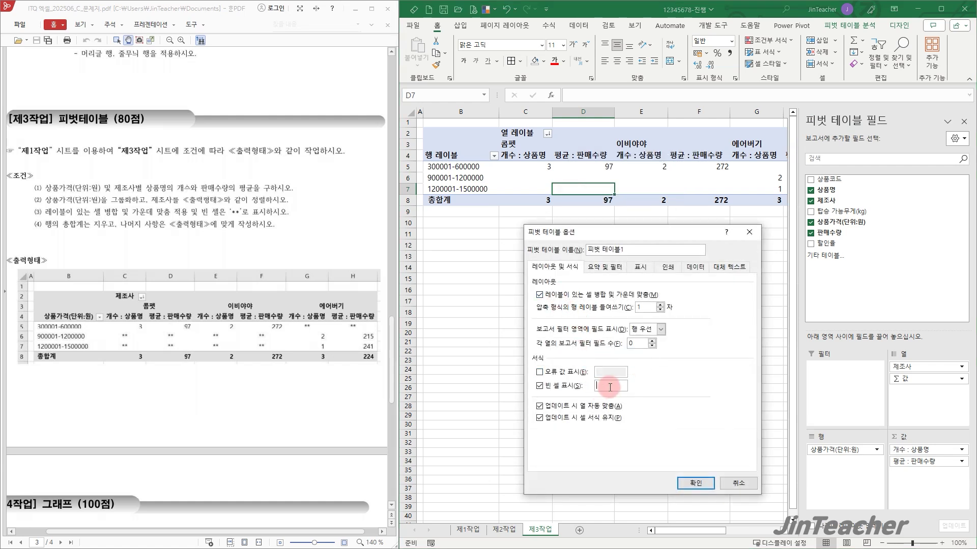
Turn off the grand totals for rows and apply the pivot table options
click(603, 268)
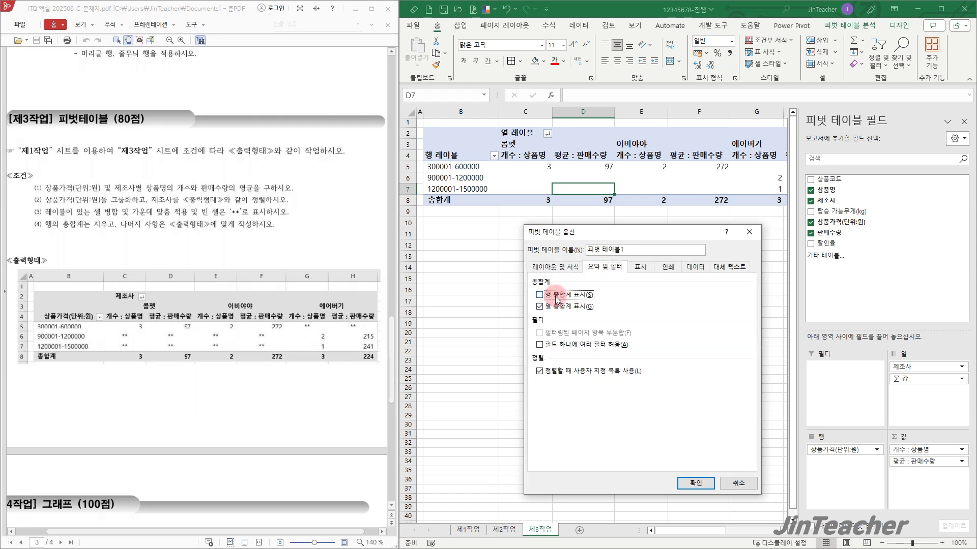
click(695, 483)
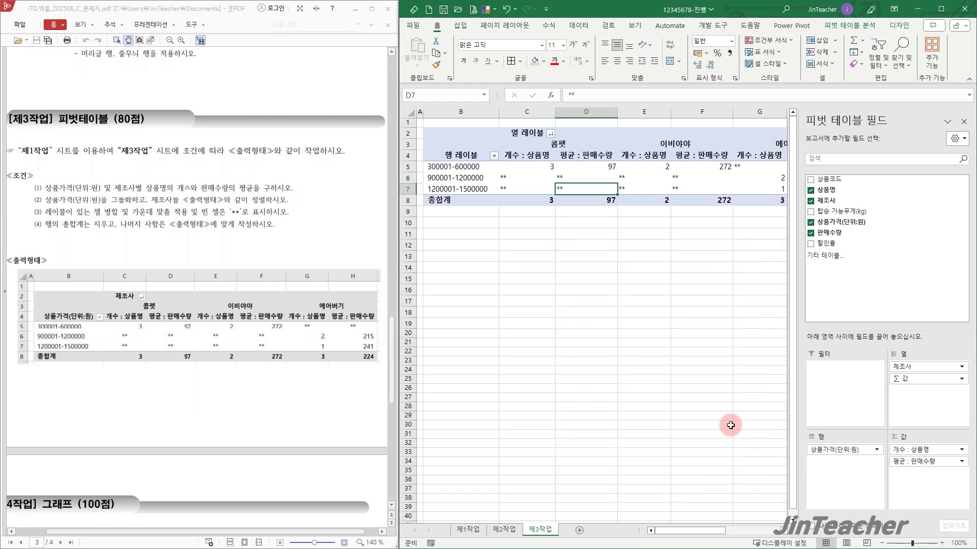
click(724, 342)
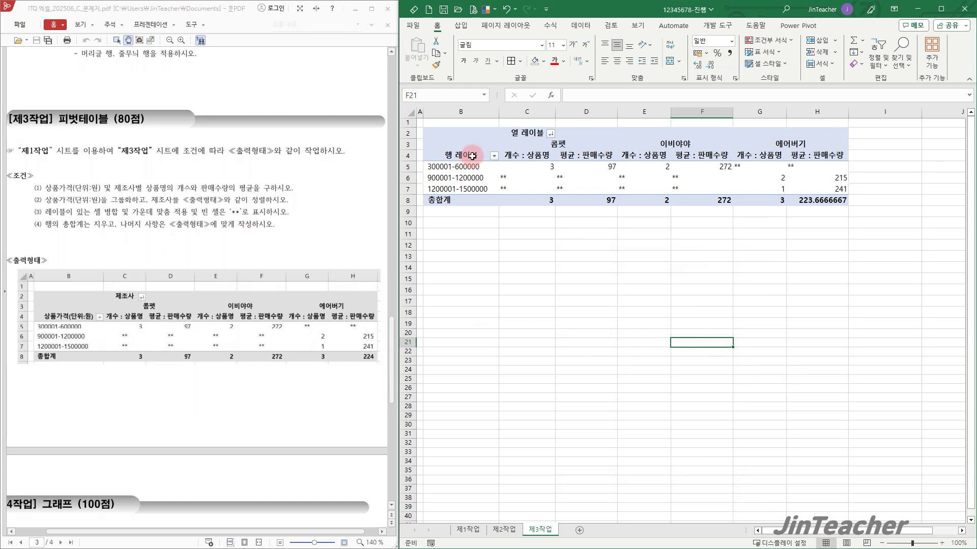
Rename the pivot's column label header in C2 to 제조사 and the row label header in B4 to 상품가격(단위:원)
click(521, 136)
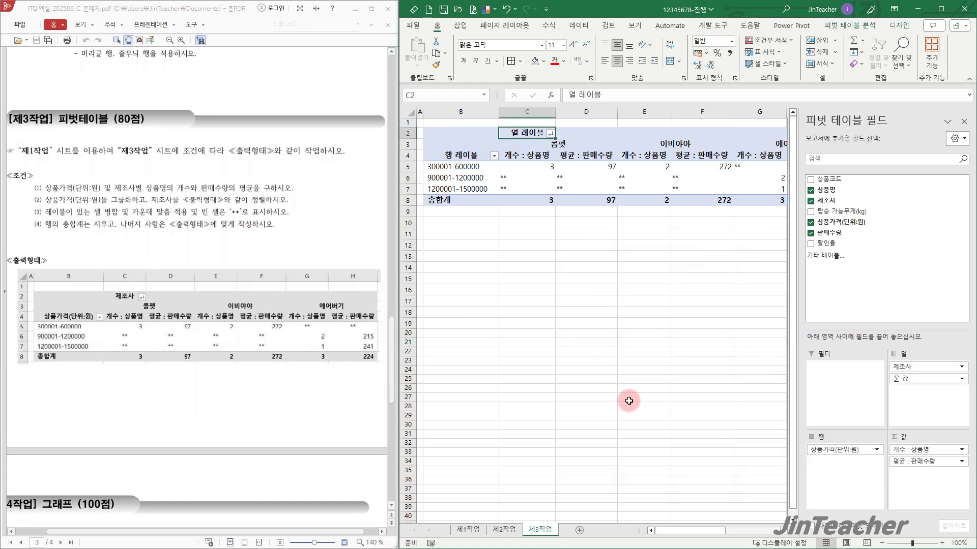
text(제조사)
key(Return)
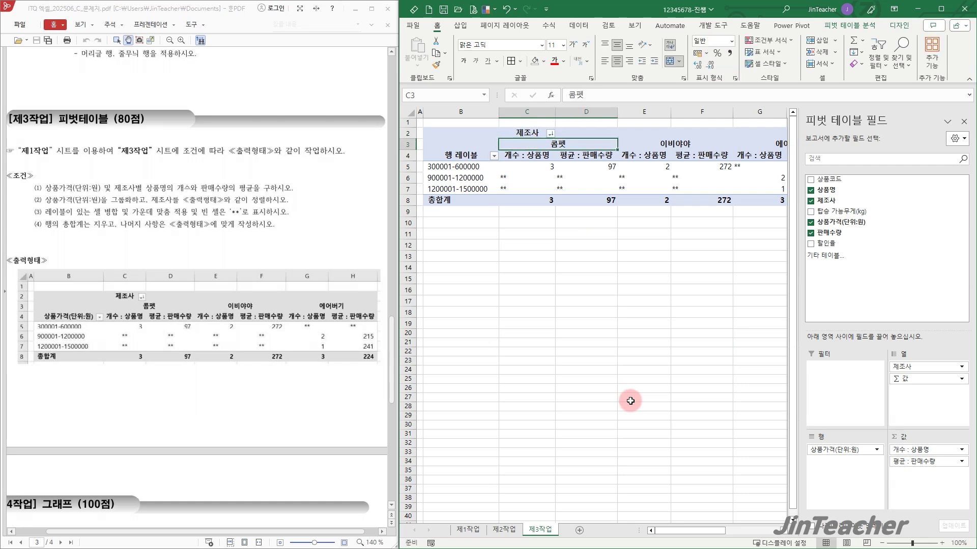
click(467, 157)
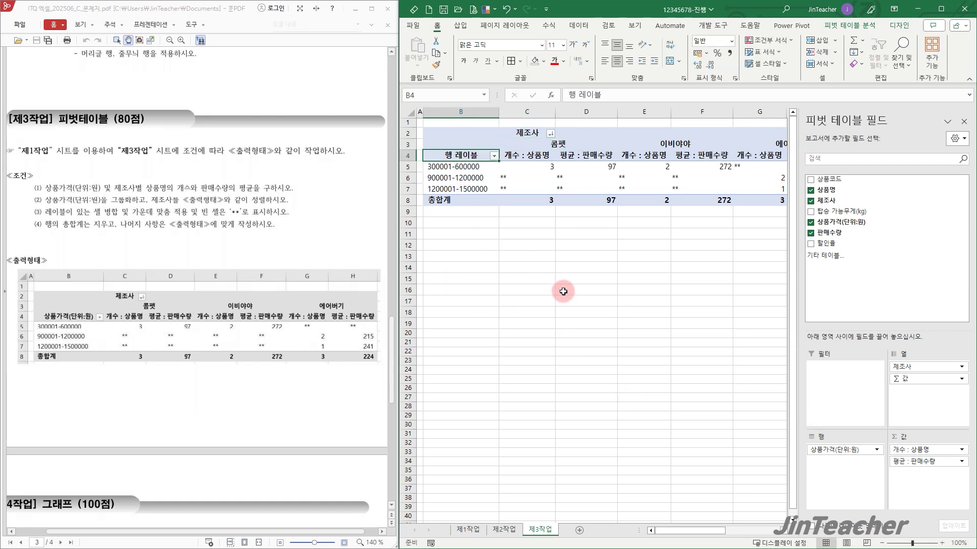
text(상푸)
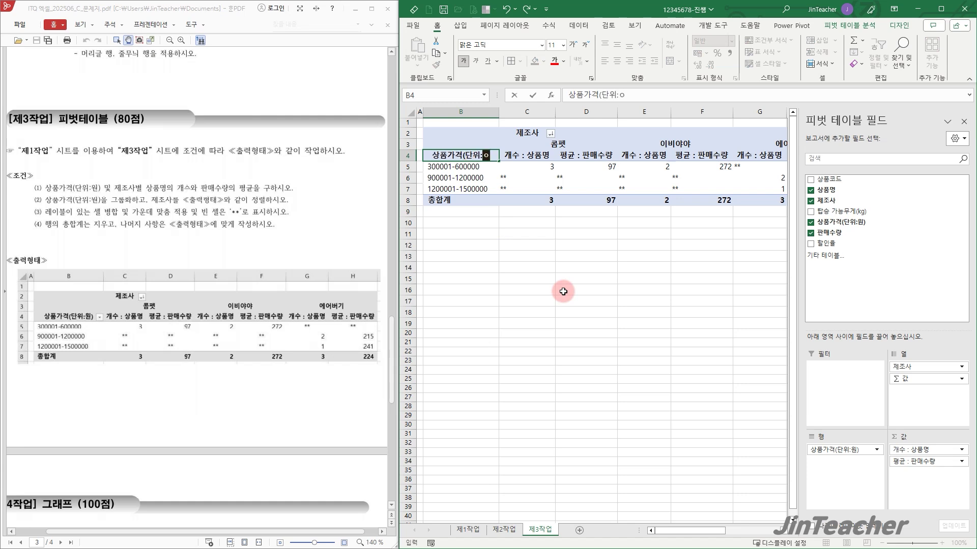
key(Return)
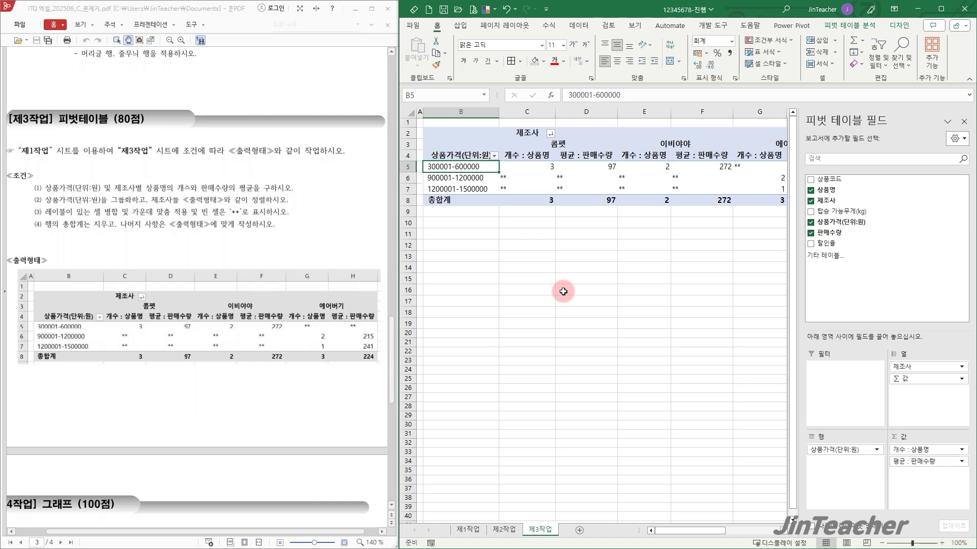
Widen column B slightly so the row label header fits beside its filter arrow
click(539, 279)
drag(502, 116, 513, 113)
click(554, 254)
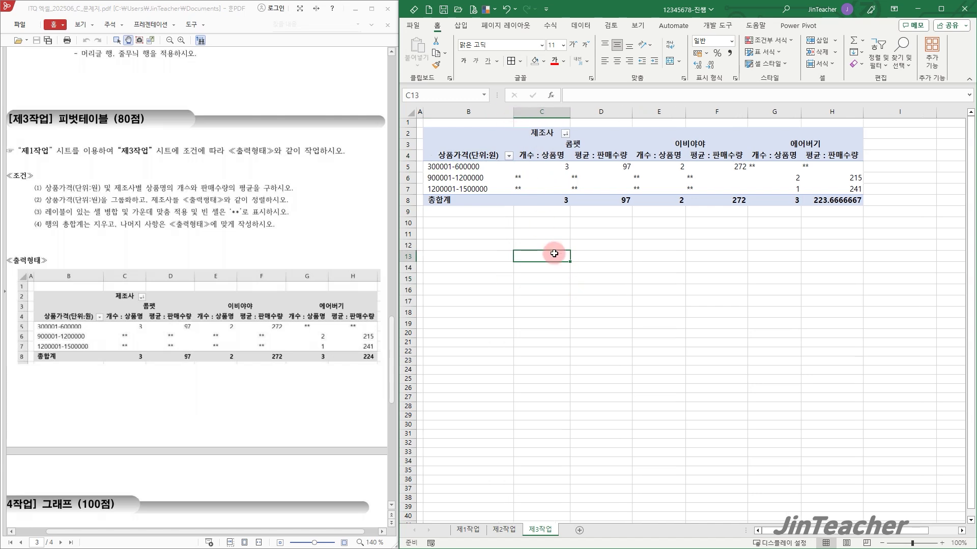
Center-align the pivot values in C5:H8 and apply the comma style to them
click(600, 251)
drag(532, 167, 860, 199)
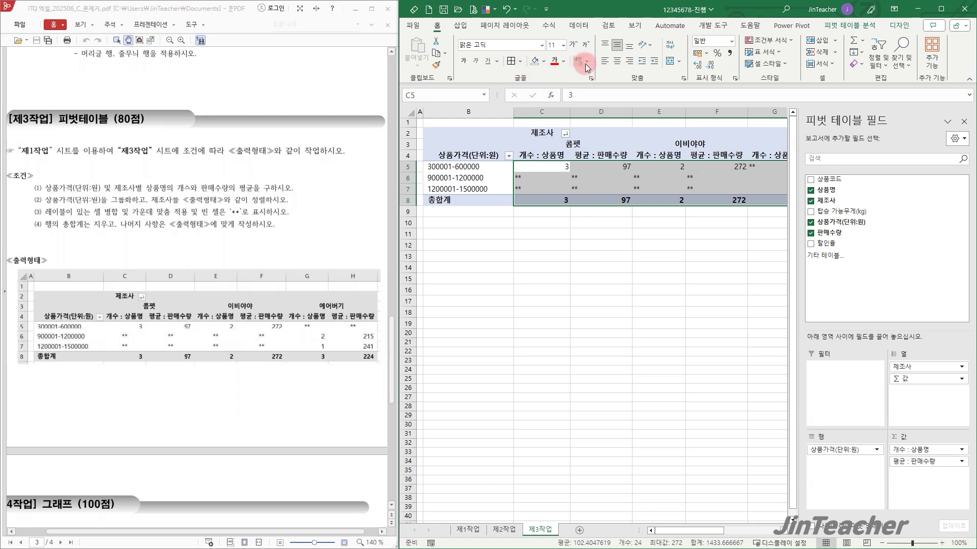
click(616, 60)
click(730, 53)
click(717, 256)
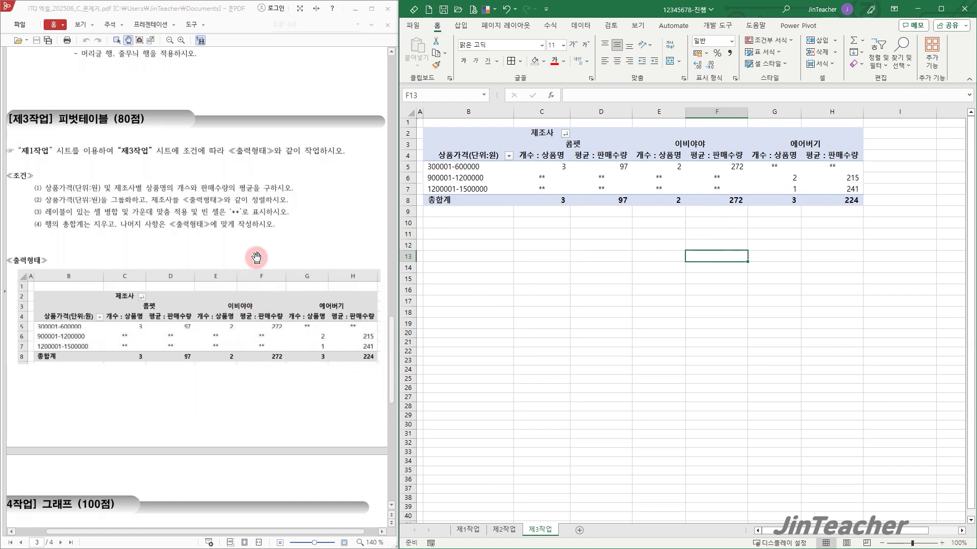
For 제4작업, insert a clustered column chart from C4:C12 and F4:G12 on the 제1작업 sheet and move it beside the 제조사 column
scroll(255, 257, down, 6)
drag(219, 294, 220, 246)
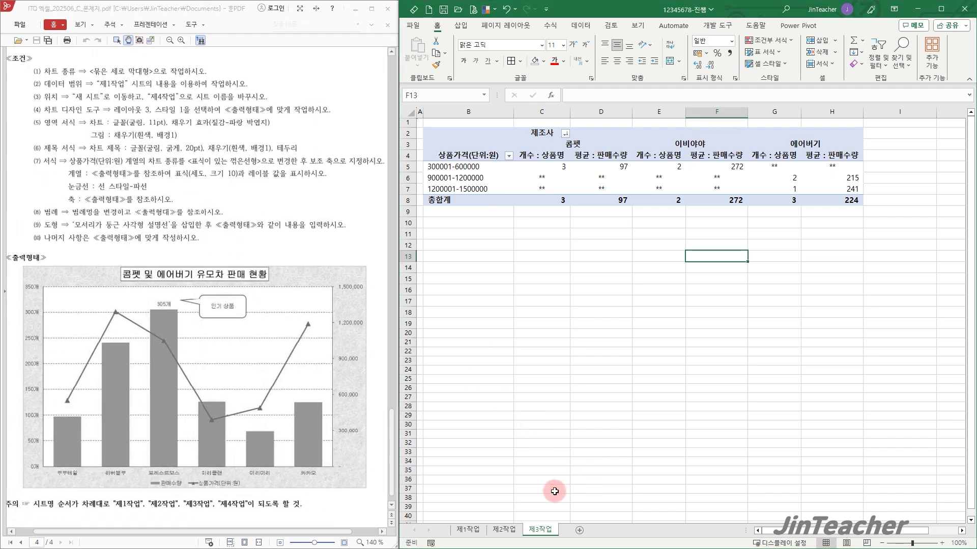
click(470, 529)
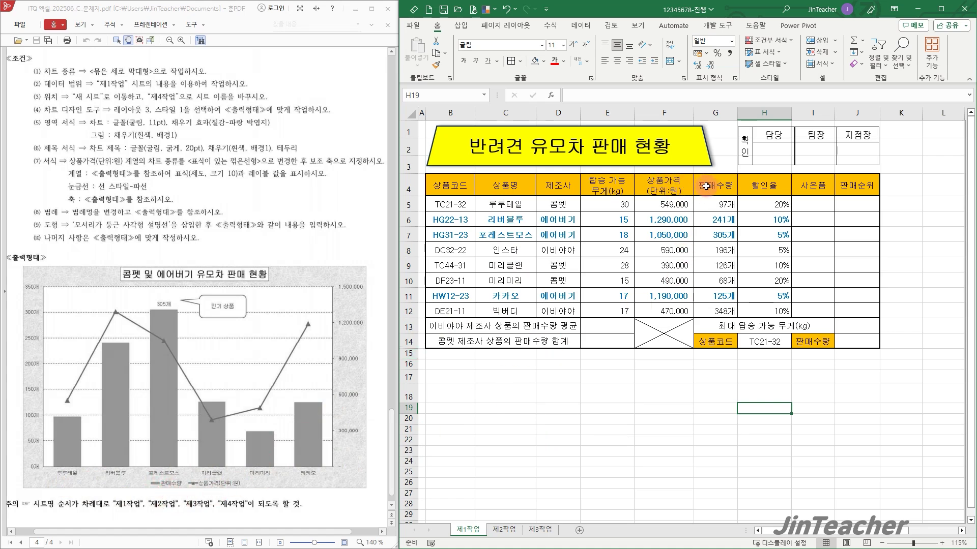
drag(515, 188, 513, 310)
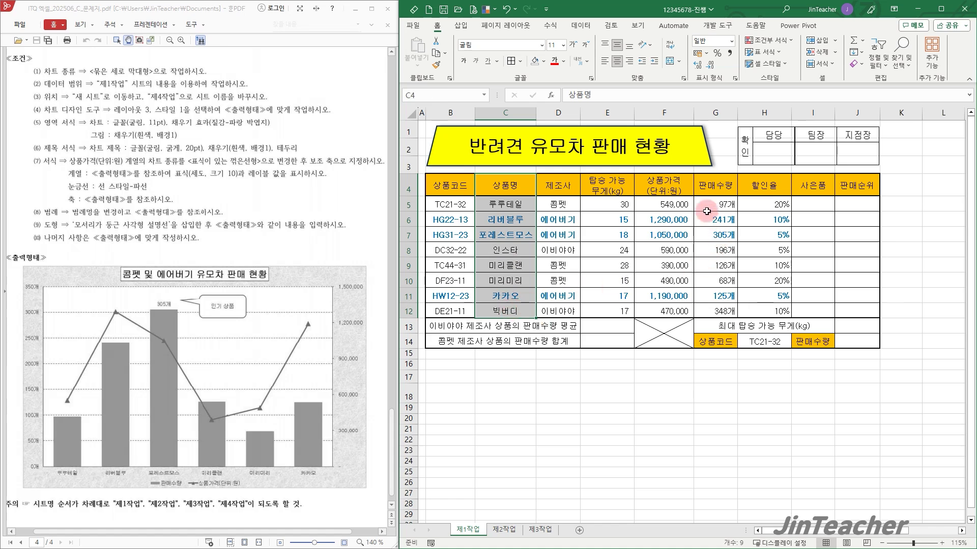
drag(662, 191, 712, 311)
click(461, 26)
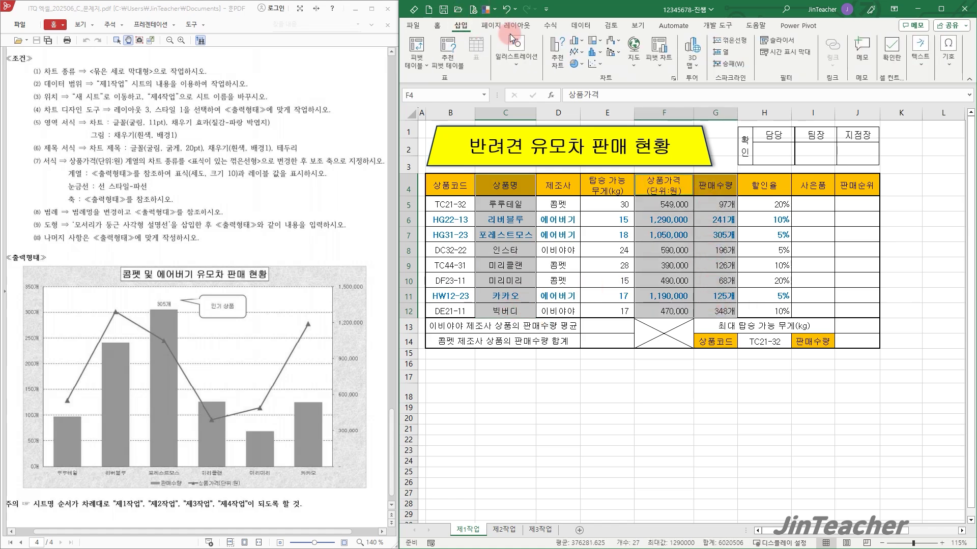
click(574, 41)
click(578, 75)
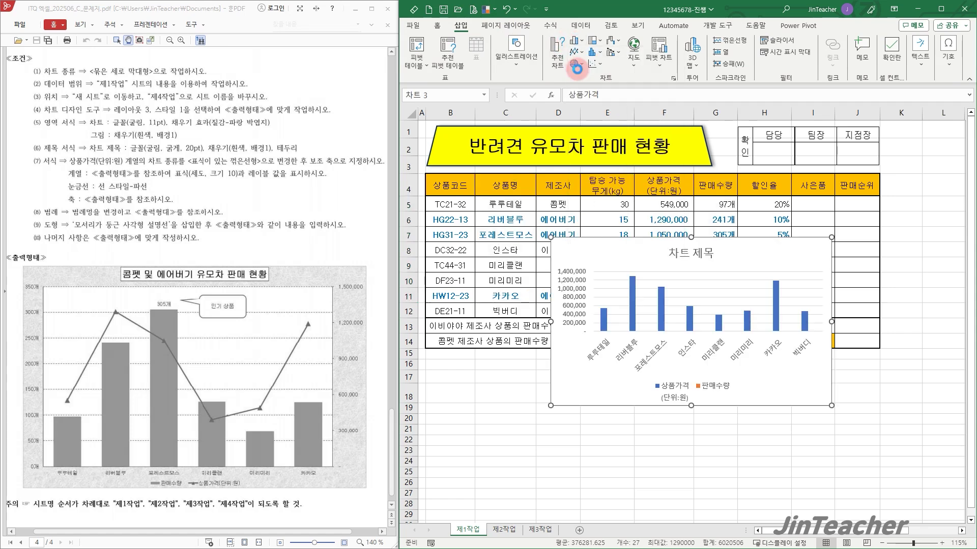
drag(579, 257, 626, 196)
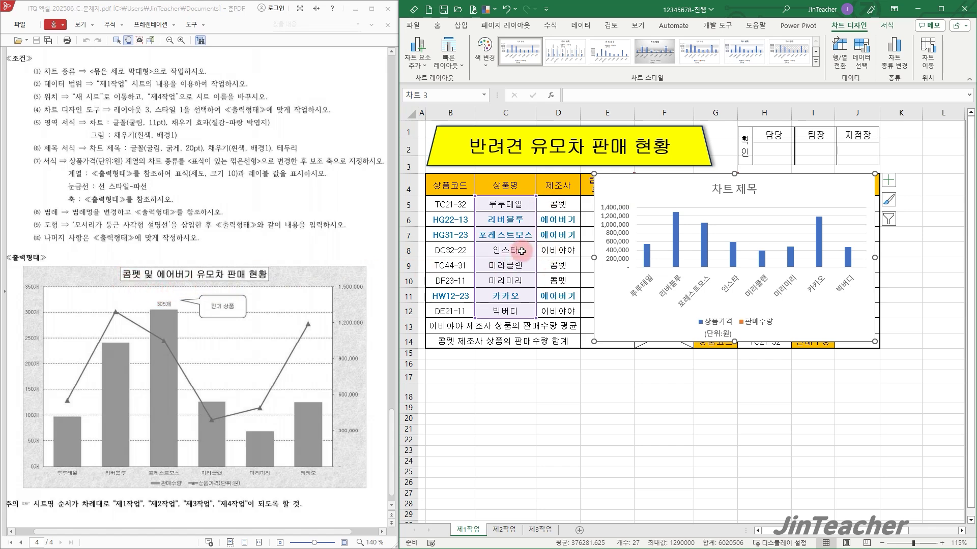
Exclude the 인스타 and 빅버디 products from the chart's source data, keeping 상품가격(단위:원) and 판매수량 as the series
click(861, 50)
drag(699, 268, 720, 196)
click(749, 233)
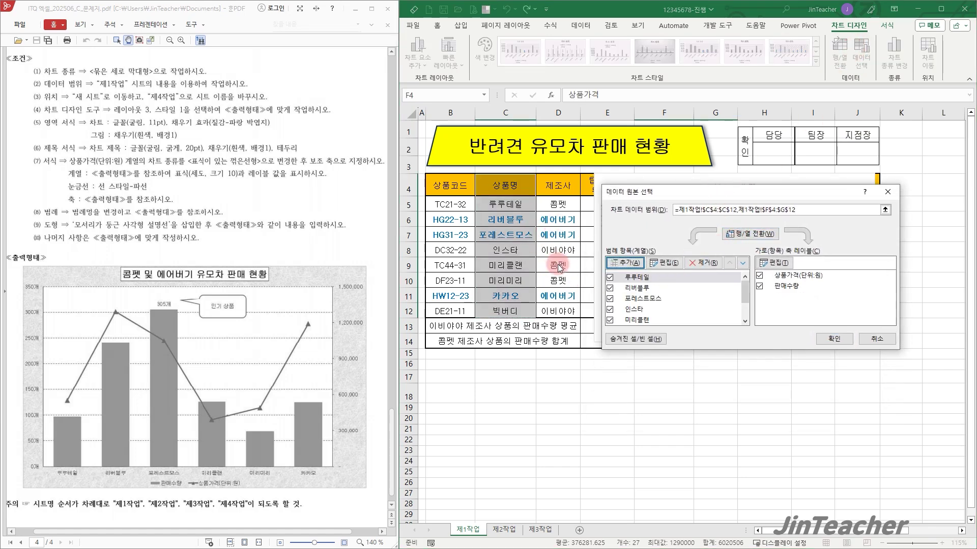
click(630, 310)
click(703, 263)
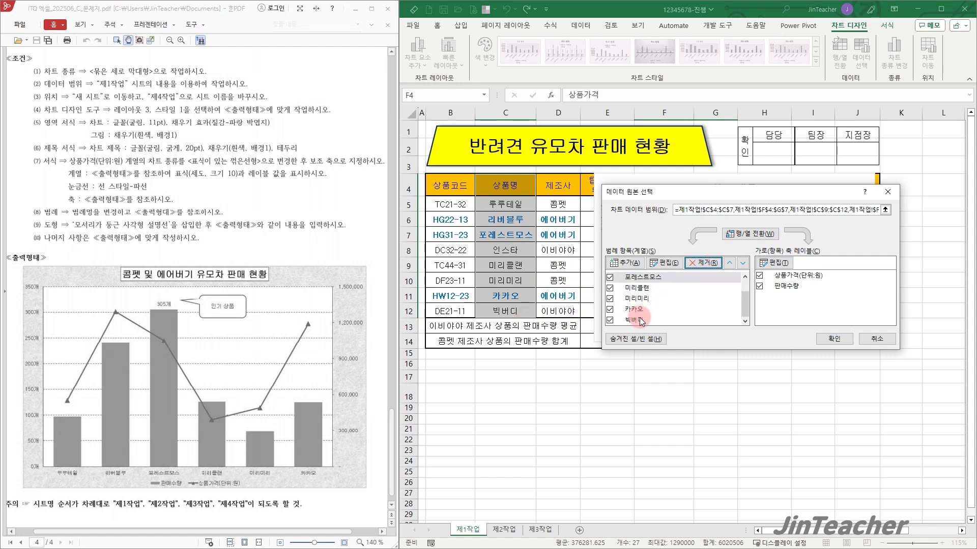
scroll(661, 305, down, 1)
click(633, 320)
click(695, 268)
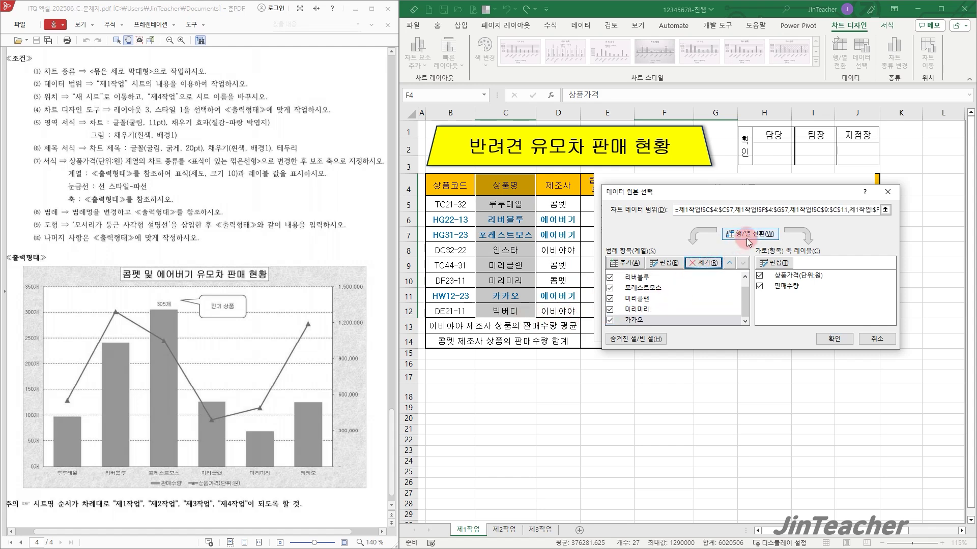
click(747, 239)
click(822, 337)
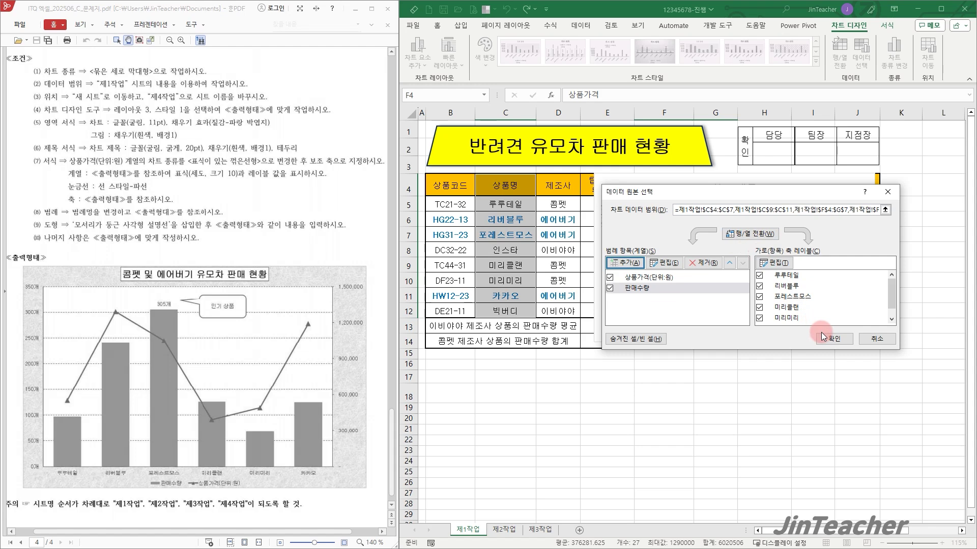
Move the chart to a new sheet named 제4작업 and place that sheet after 제3작업
click(927, 49)
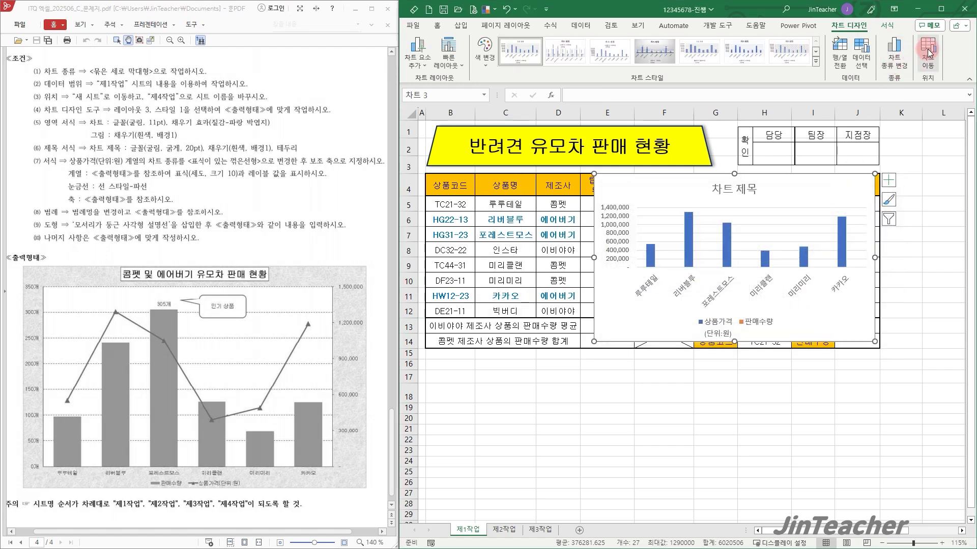
click(736, 238)
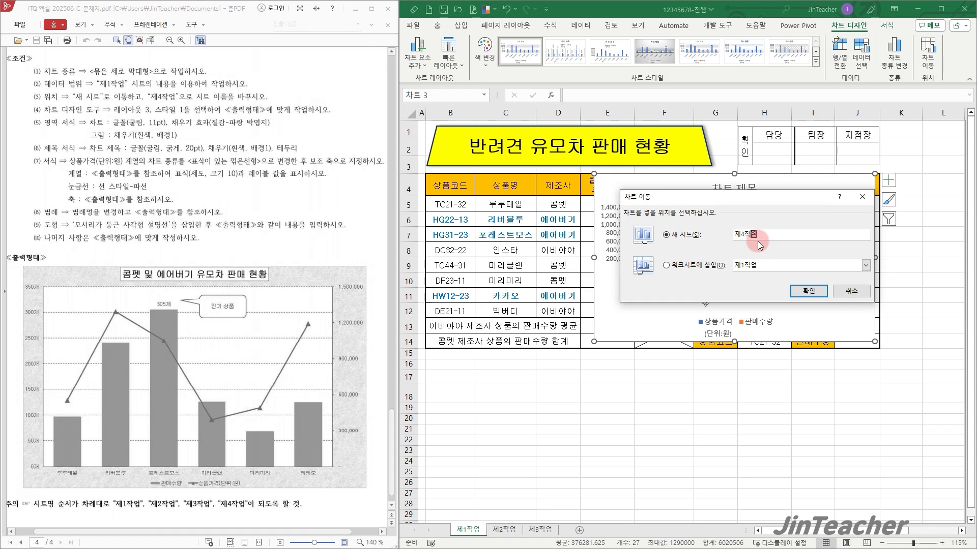
click(808, 291)
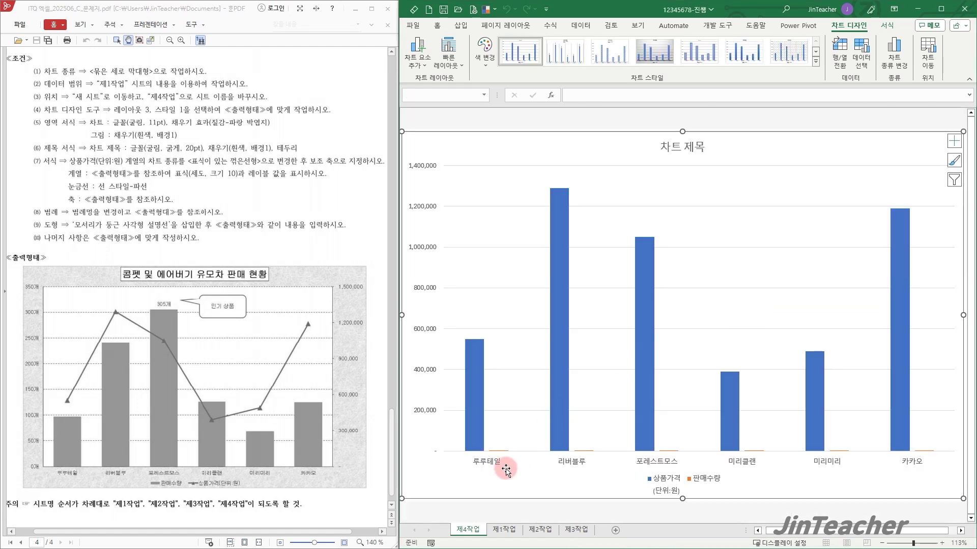
drag(465, 527, 599, 507)
scroll(697, 407, down, 1)
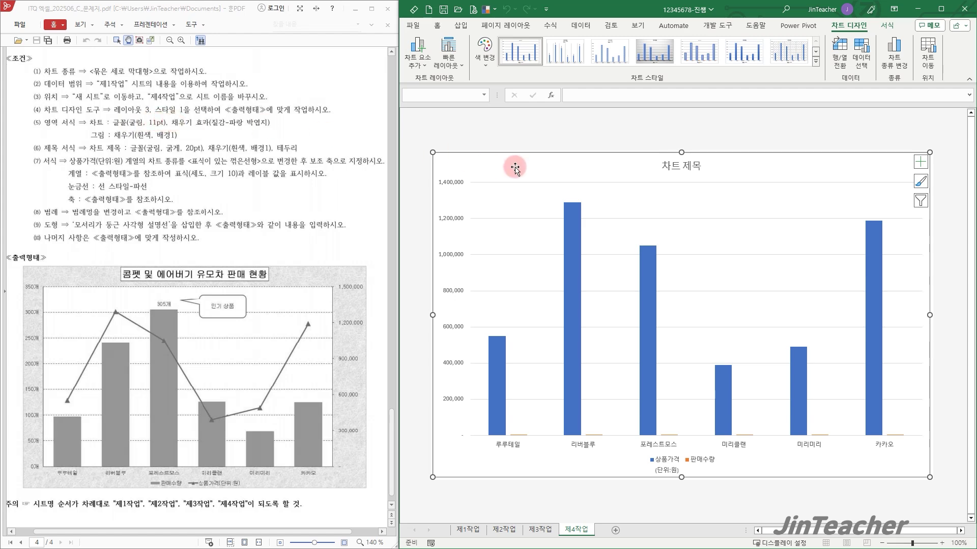
Apply quick layout 레이아웃 3 and chart style 스타일 1 to the chart
click(463, 62)
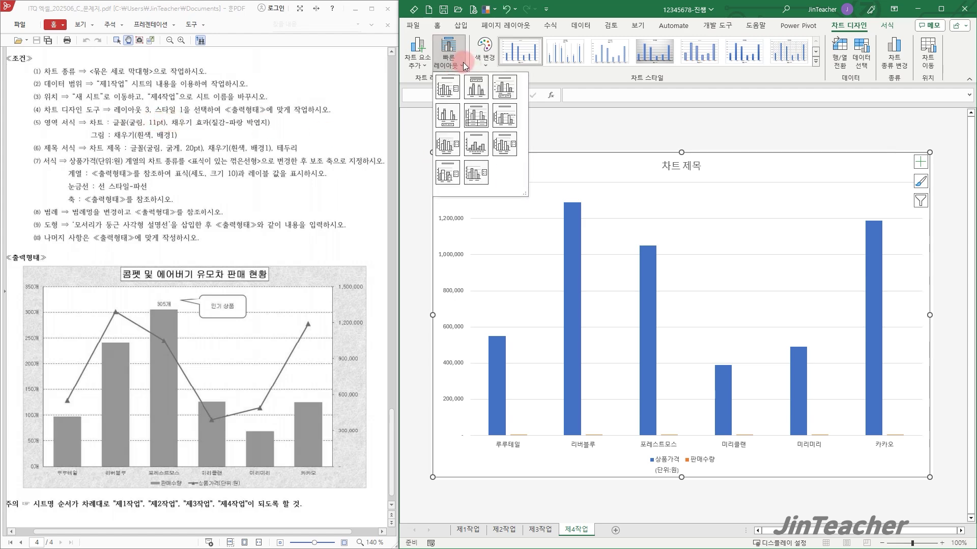
click(508, 81)
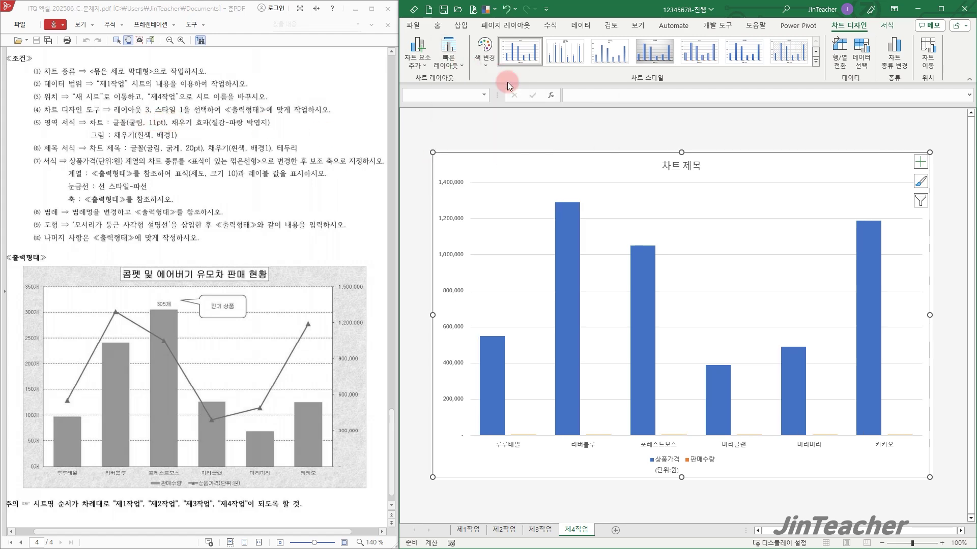
click(512, 54)
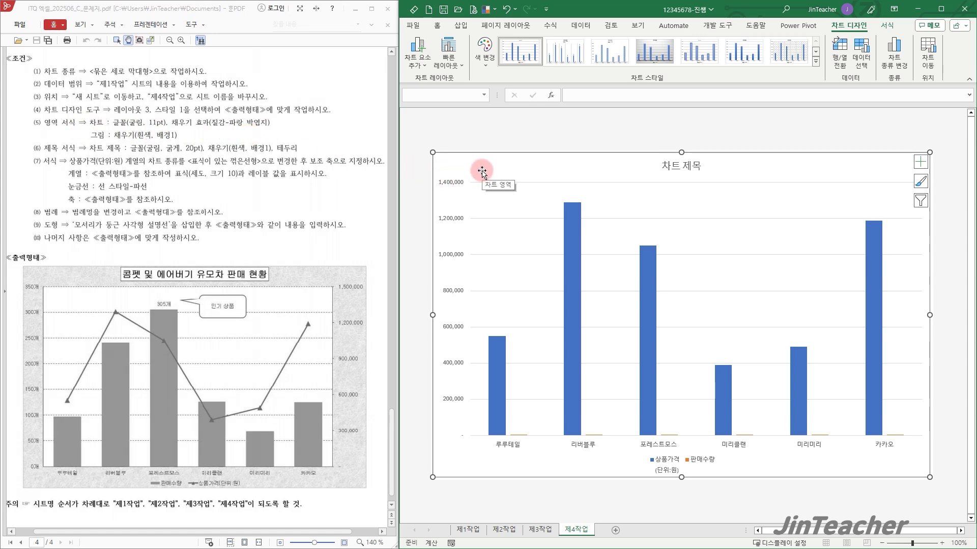
Set the whole chart area's font to 굴림, size 11
click(437, 24)
click(469, 44)
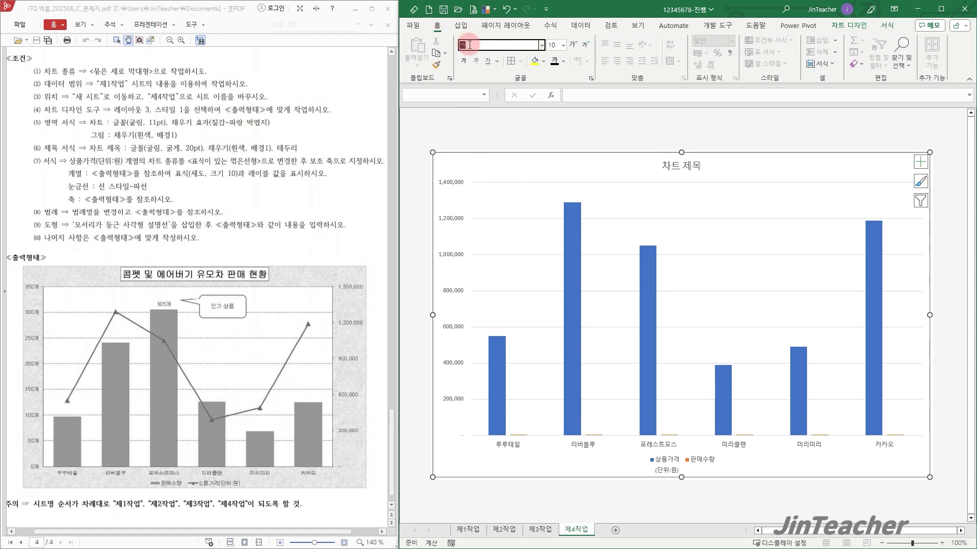
text(굴림)
key(Return)
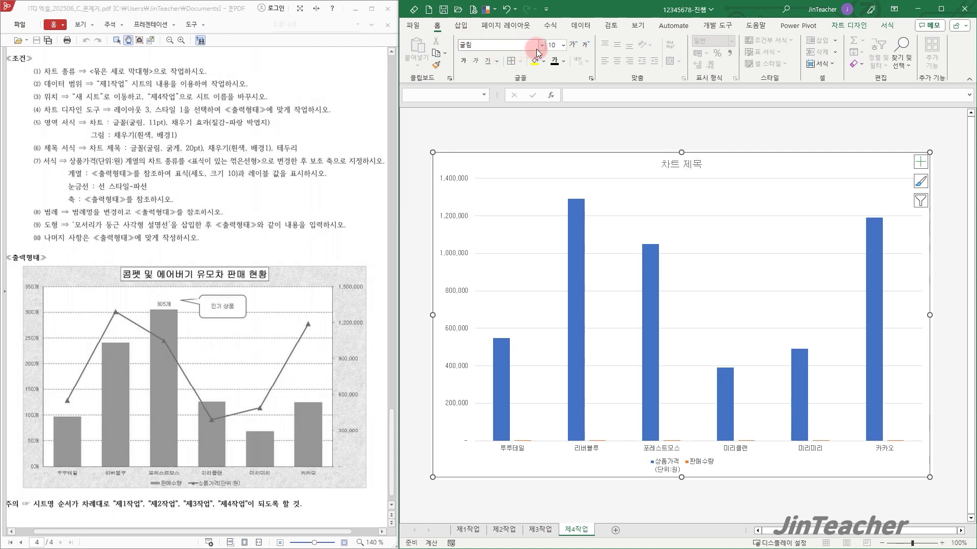
text(11)
key(Return)
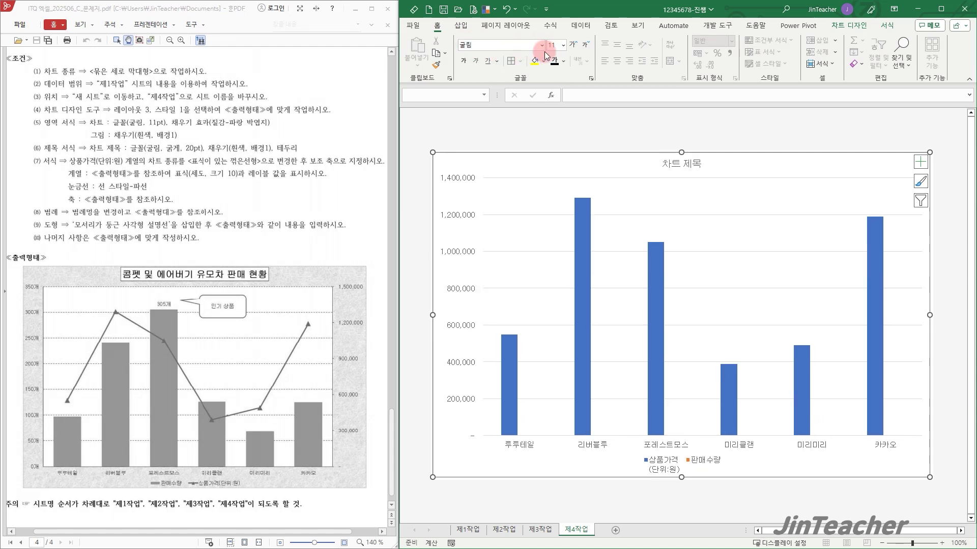
Fill the chart area with the 파랑 박엽지 texture
click(885, 26)
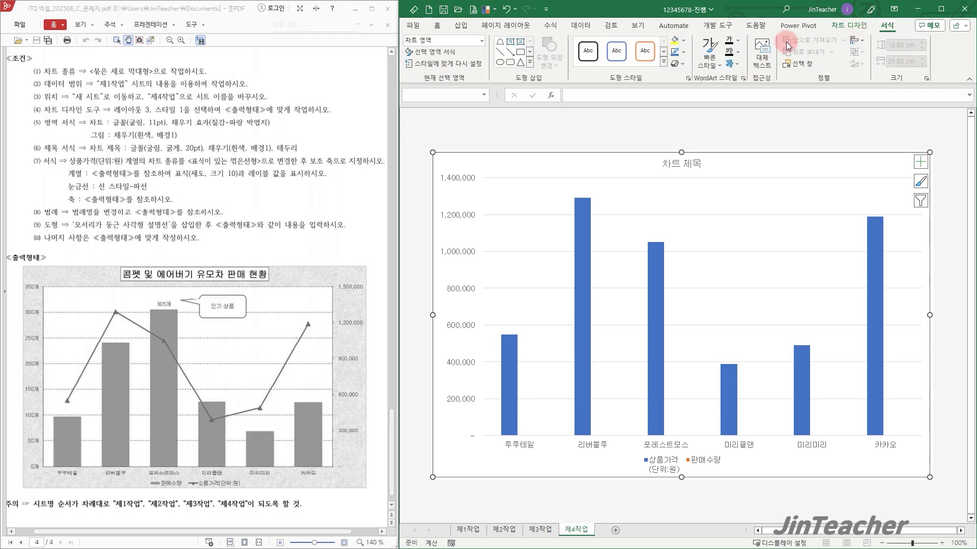
click(688, 40)
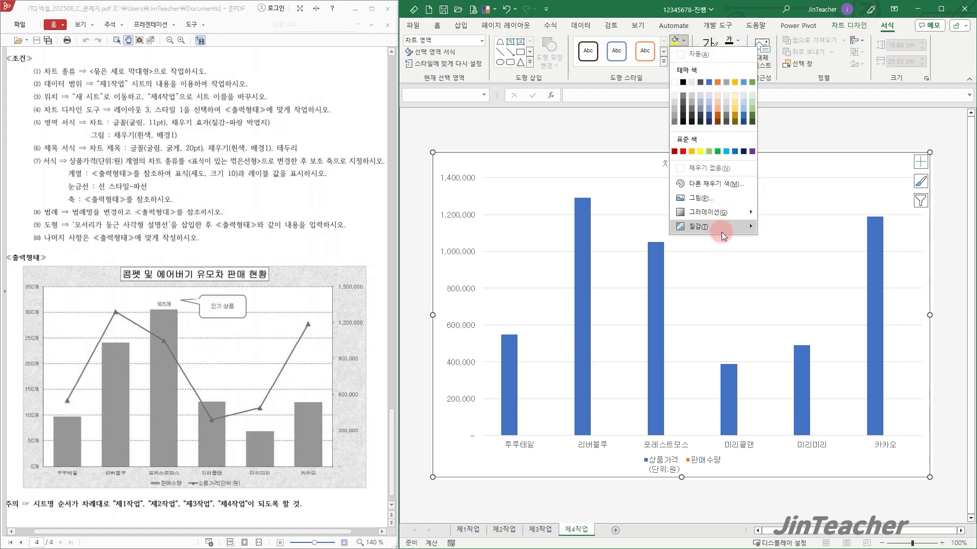
mouse_move(722, 232)
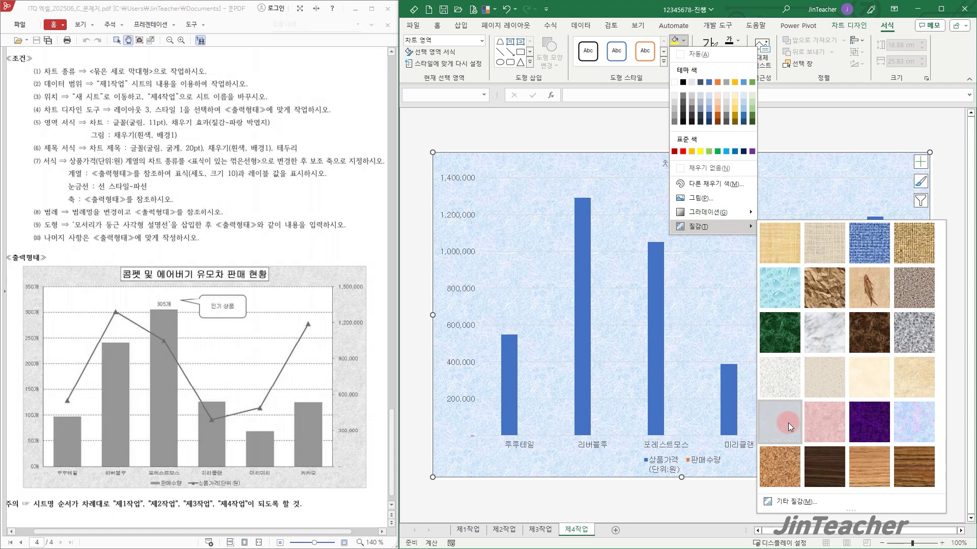
click(786, 423)
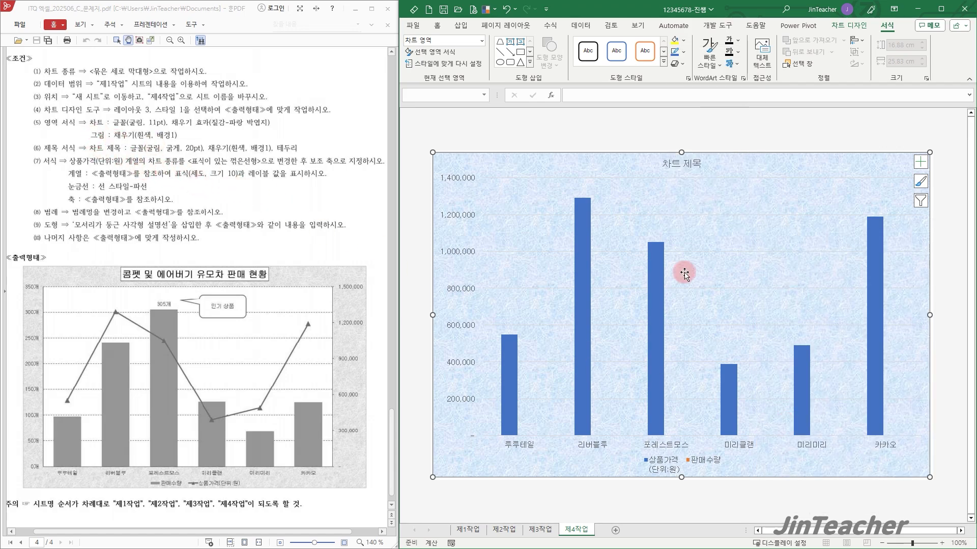
Fill the plot area with the theme colour 흰색, 배경 1
click(632, 264)
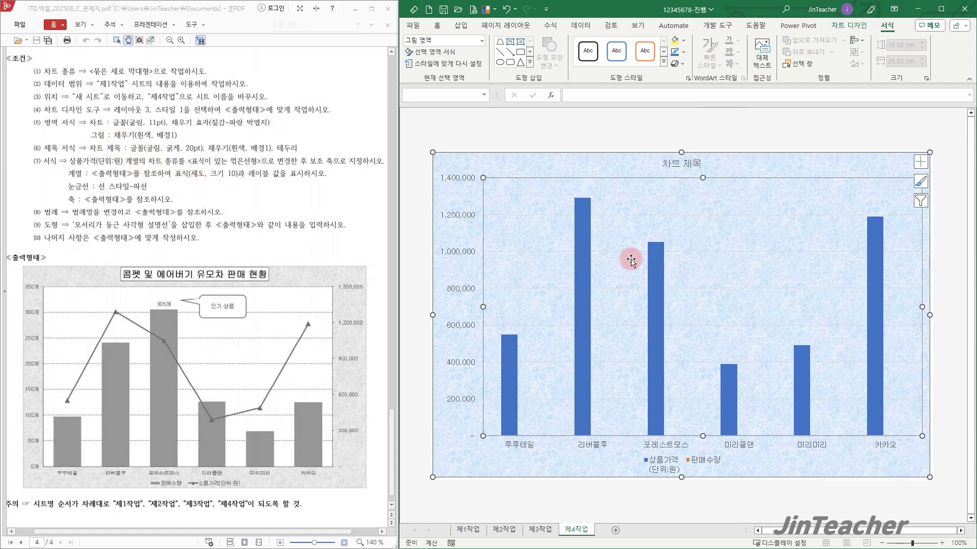
click(684, 40)
click(673, 81)
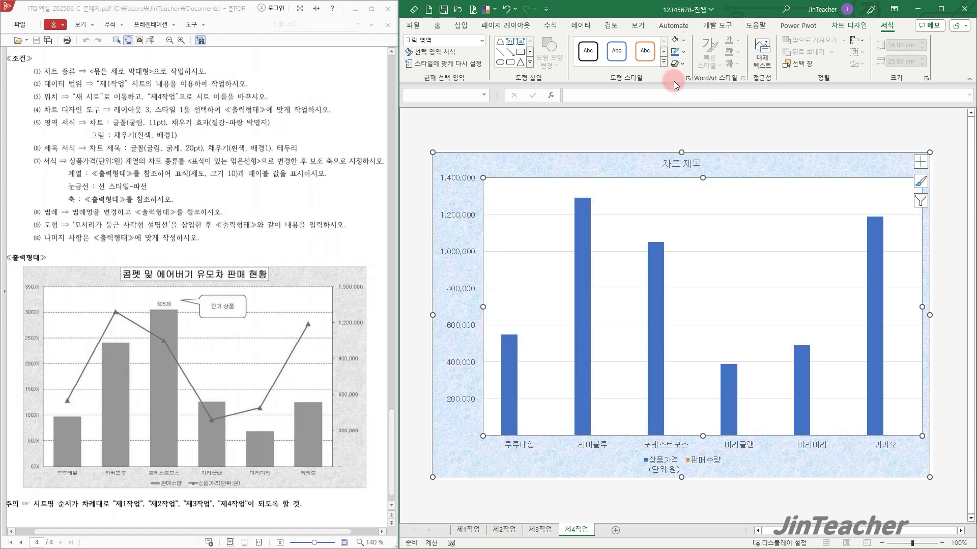
Change the chart title to 콤펫 및 에어버기 유모차 판매 현황
click(673, 165)
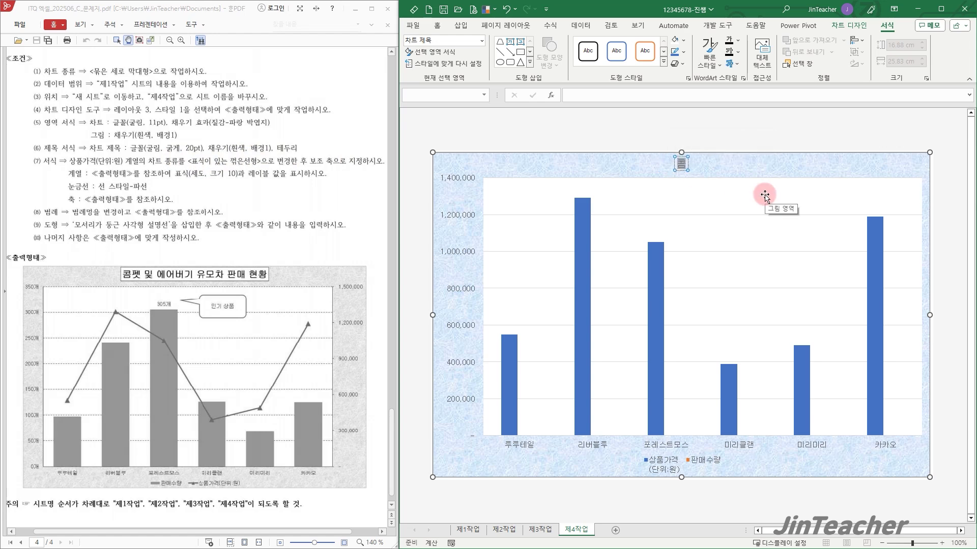
text(콤펫 및 에어버기)
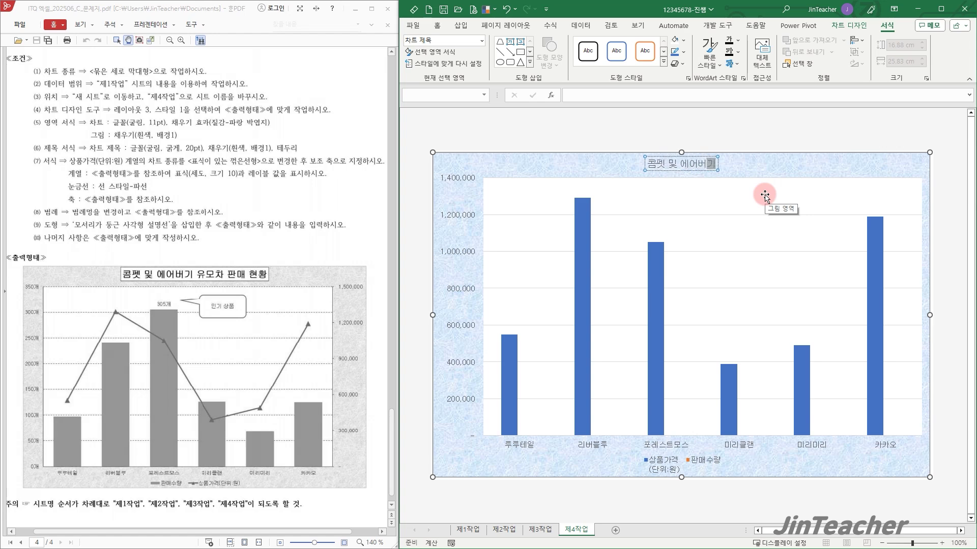
text( 유모차 판ㅁ매 현화)
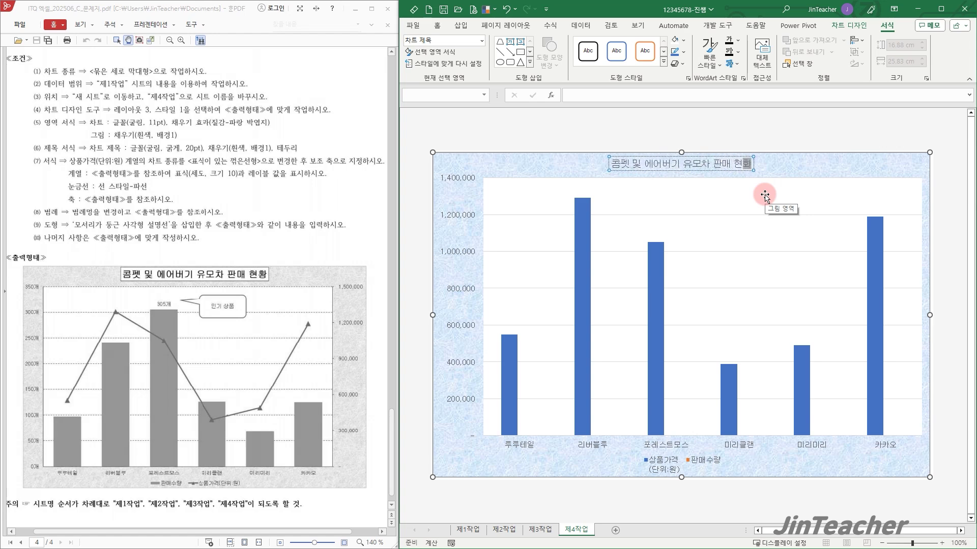
click(753, 168)
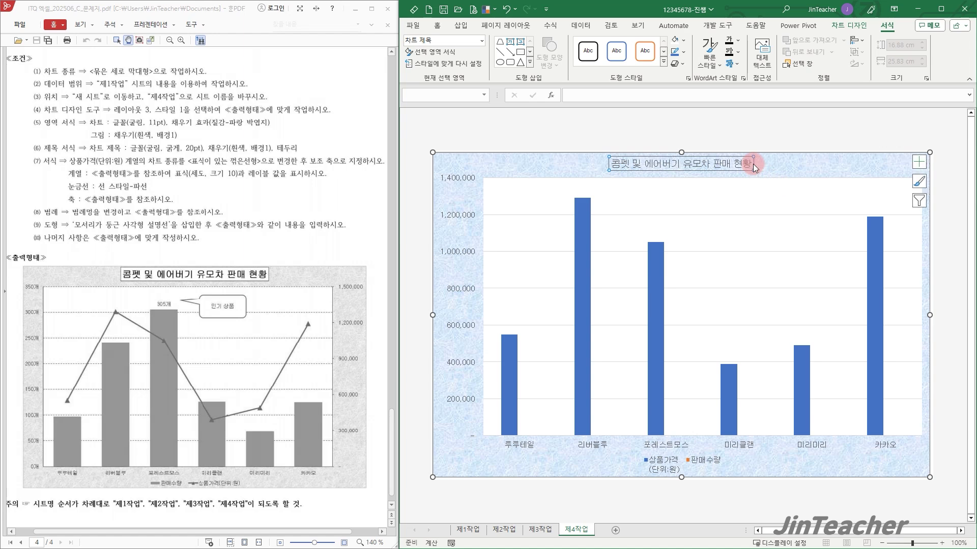
Format the chart title as 20 pt bold with a 흰색, 배경 1 fill
click(446, 23)
click(550, 42)
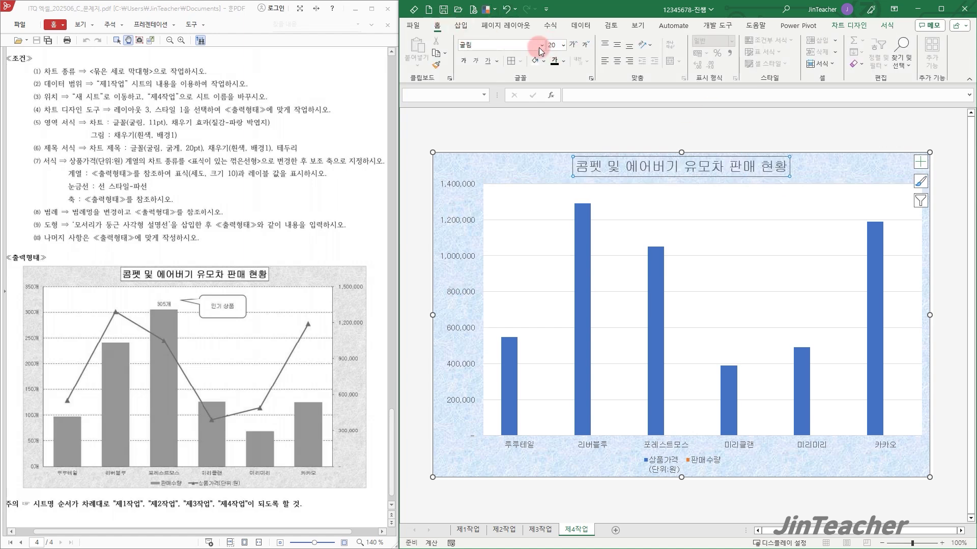
click(468, 61)
click(543, 61)
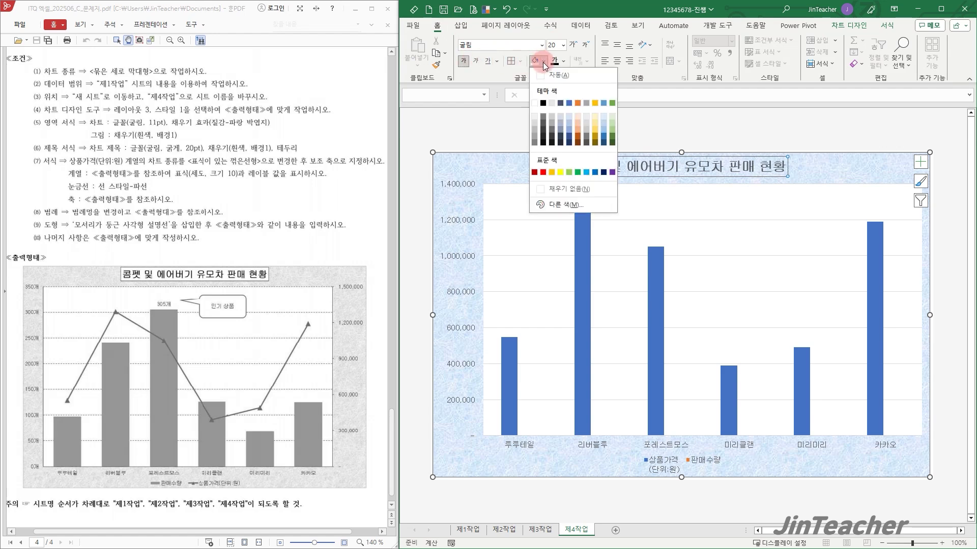
click(537, 101)
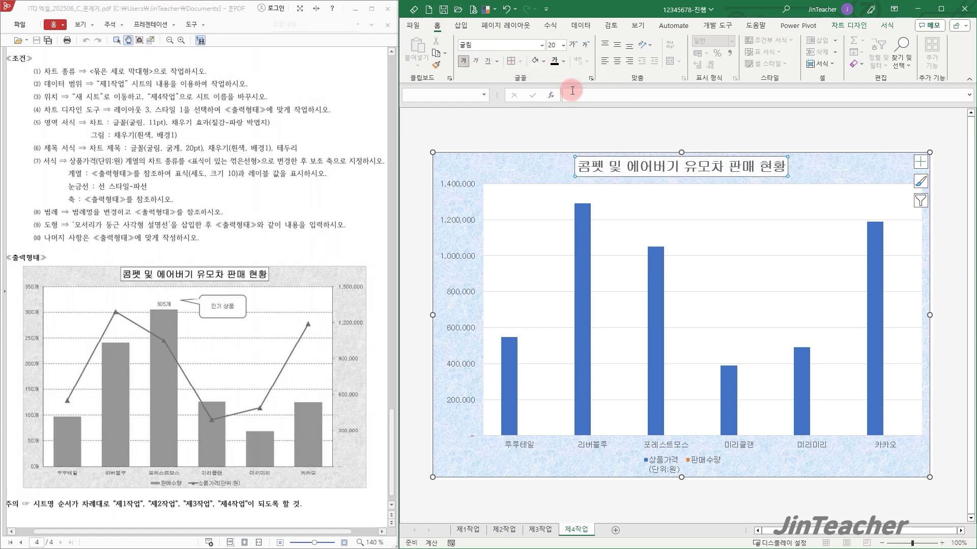
Add a black outline around the chart title
click(886, 26)
click(731, 54)
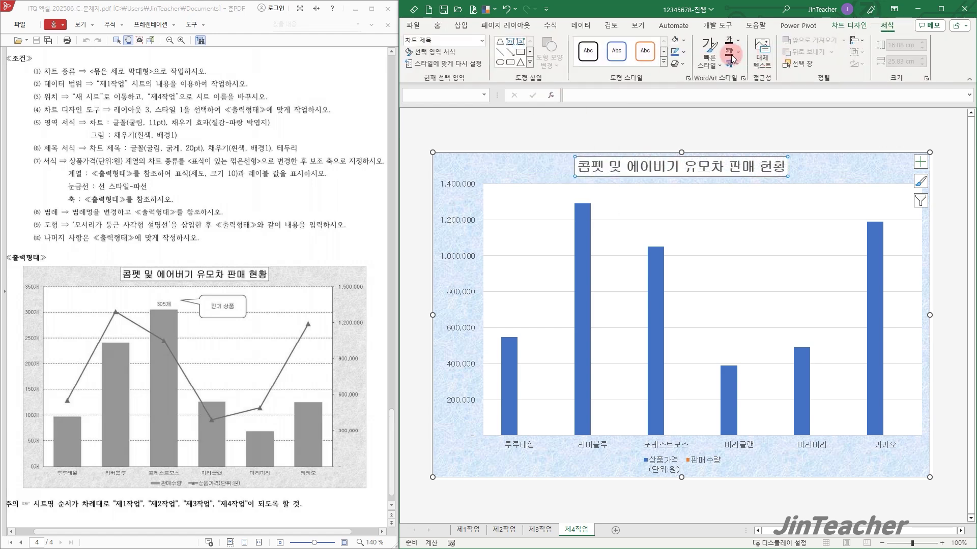
click(682, 52)
click(683, 94)
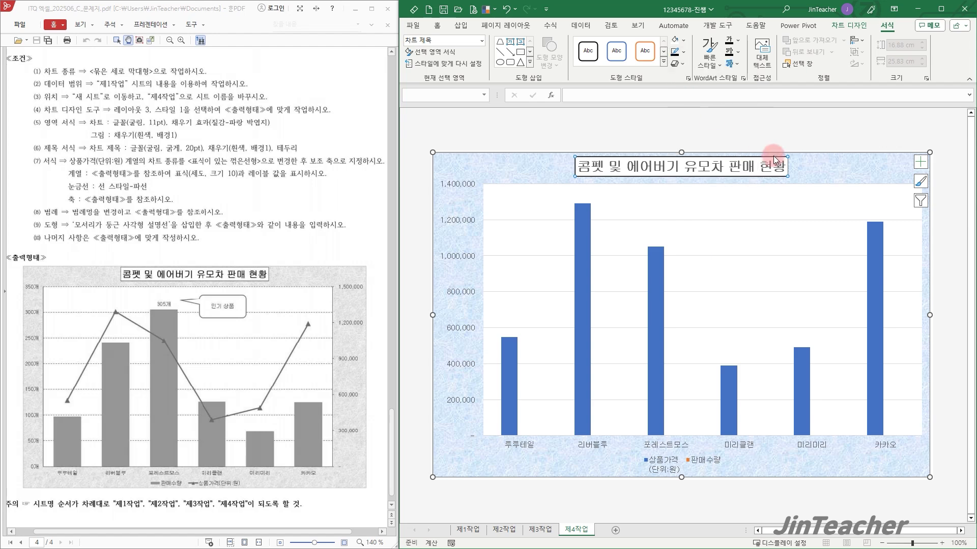
click(832, 176)
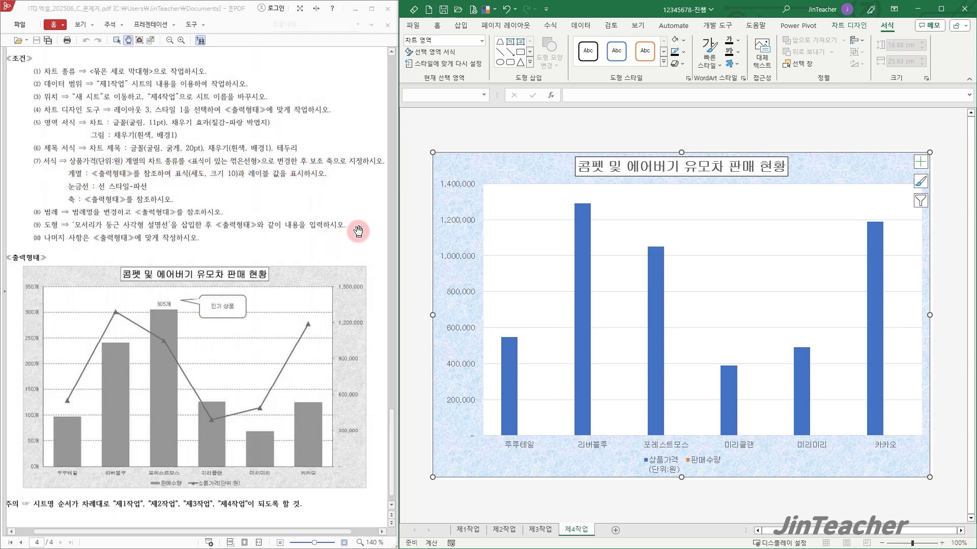
Change the 상품가격(단위:원) series to 표식이 있는 꺾은선형 and assign it to the secondary axis
click(588, 259)
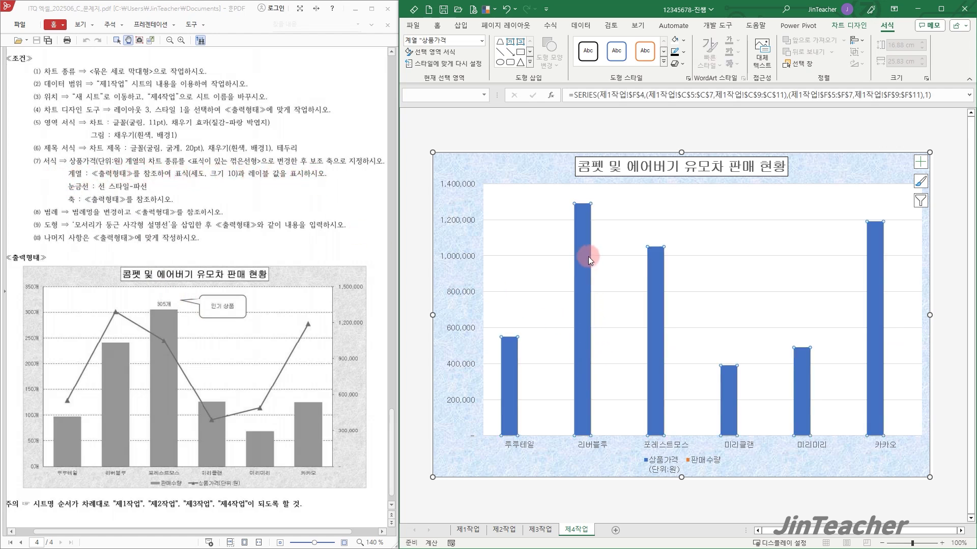
right_click(588, 259)
click(644, 294)
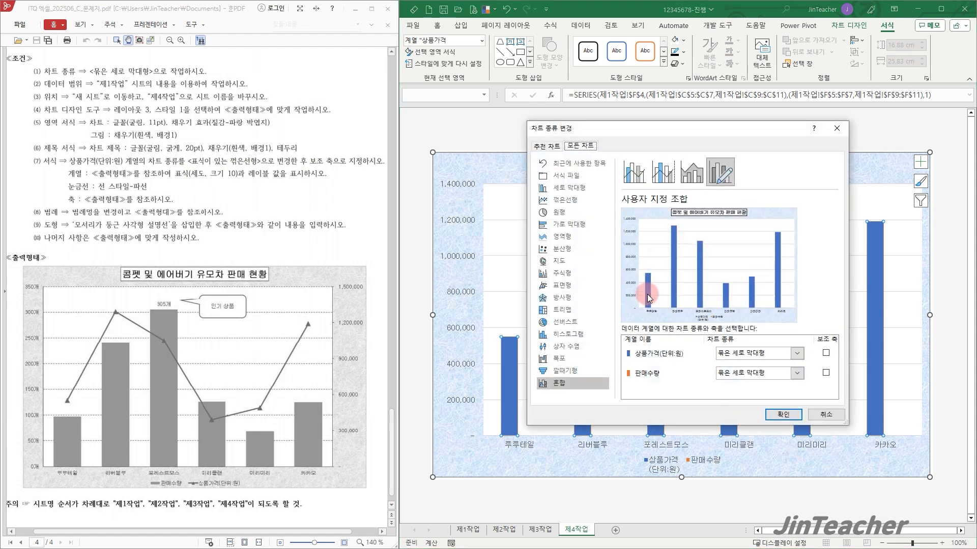
click(757, 354)
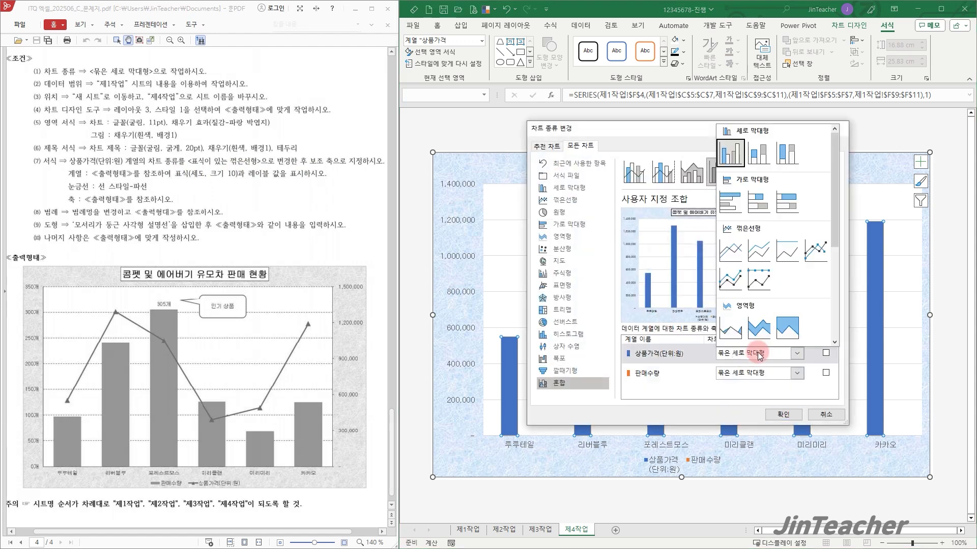
click(815, 261)
click(826, 353)
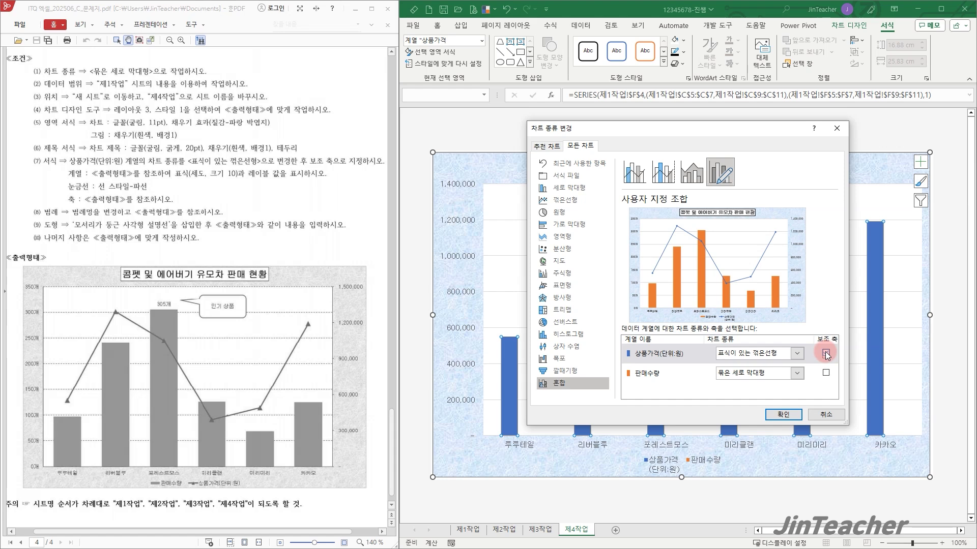
click(772, 415)
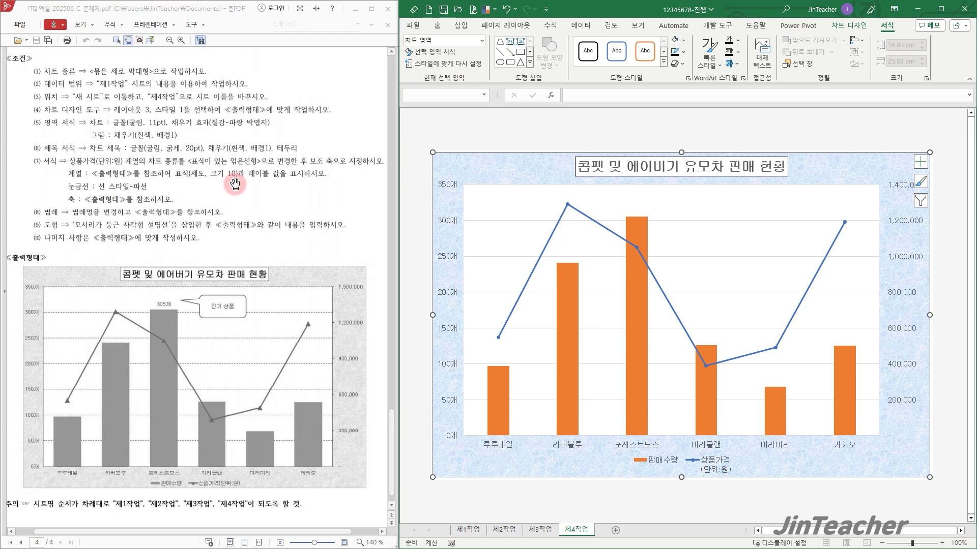
Change the 상품가격 line series' markers to built-in triangles with size 10
double_click(542, 248)
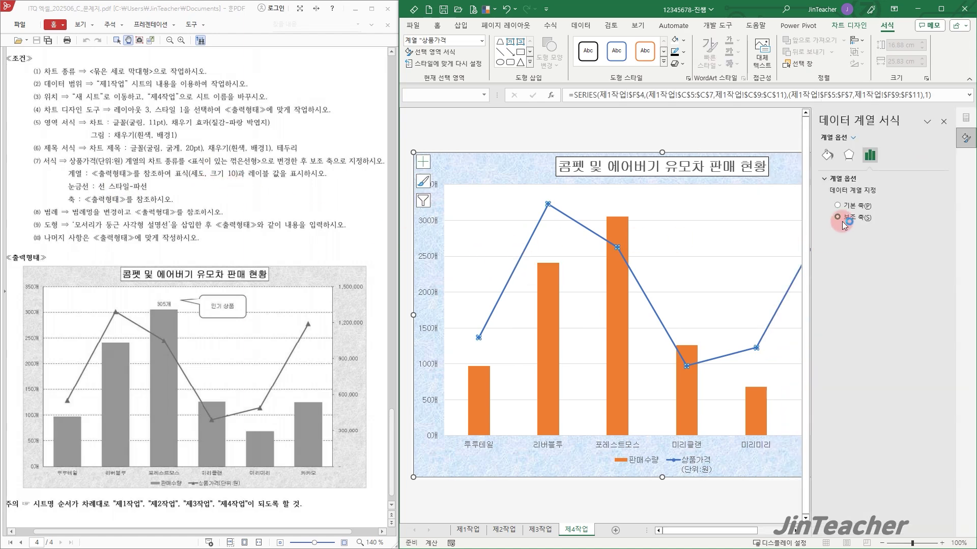
click(827, 155)
click(868, 179)
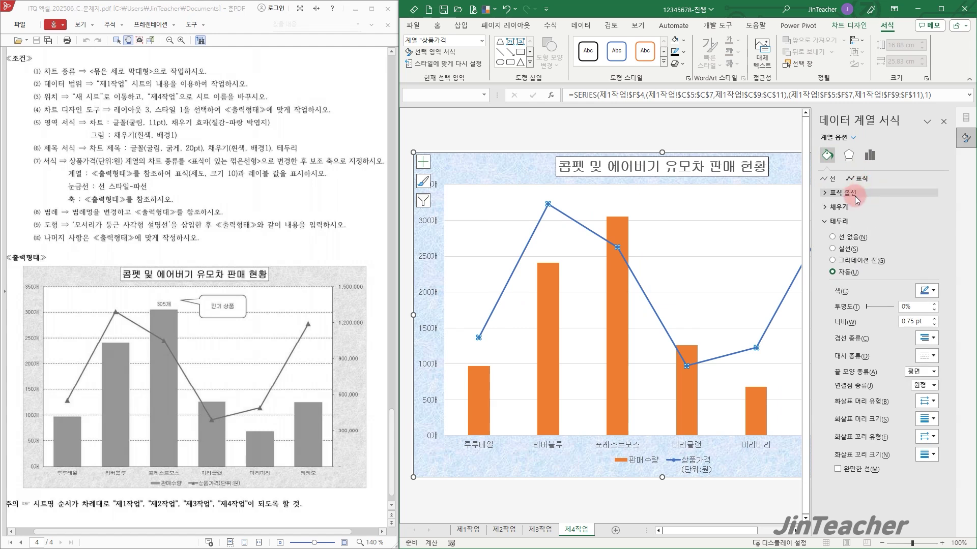
click(854, 237)
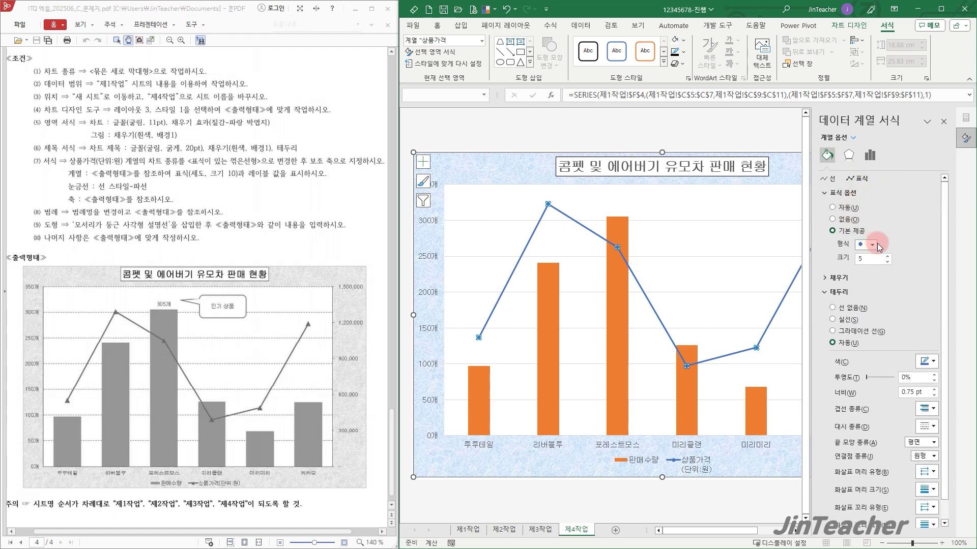
click(873, 245)
click(870, 276)
click(943, 124)
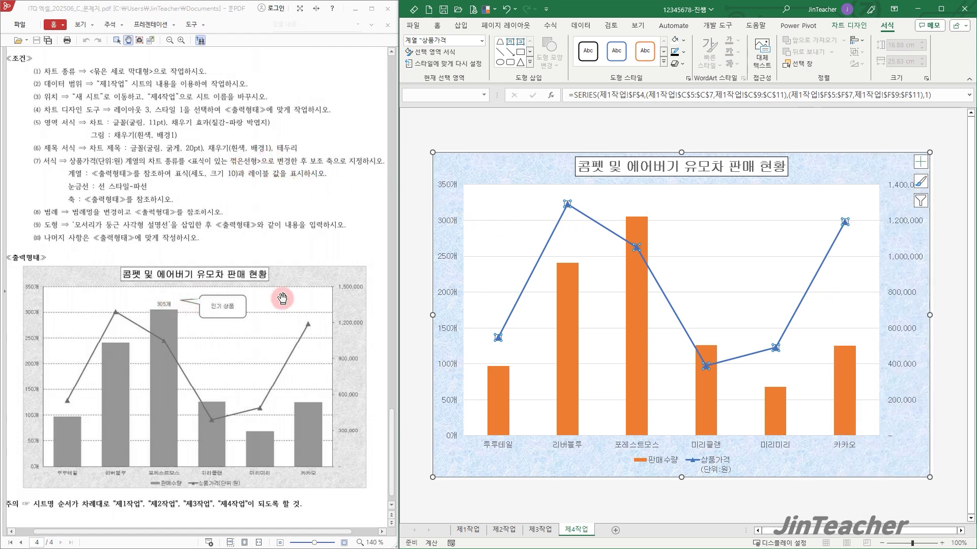
Add a 바깥쪽 끝에 data label to only the 포레스트모스 column of the 판매수량 series
click(652, 196)
click(642, 236)
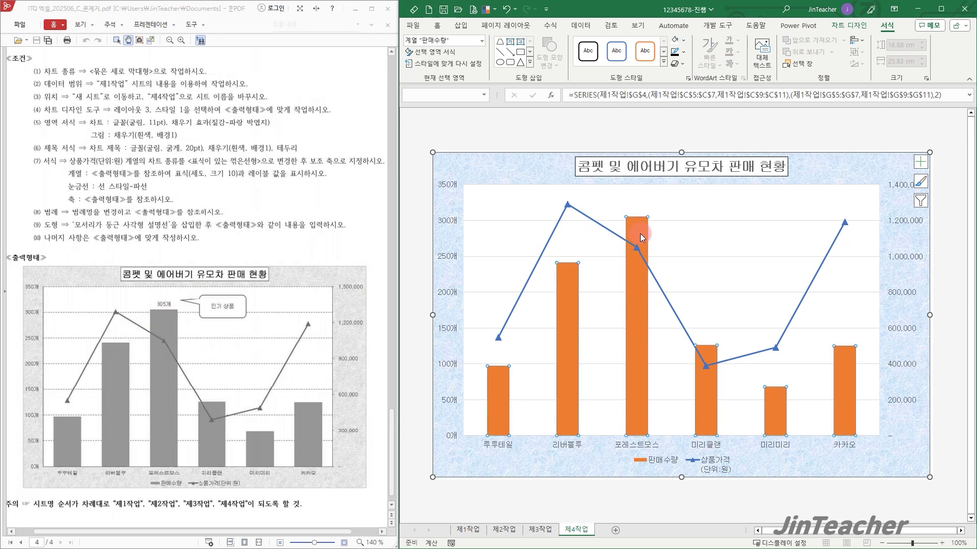
click(643, 237)
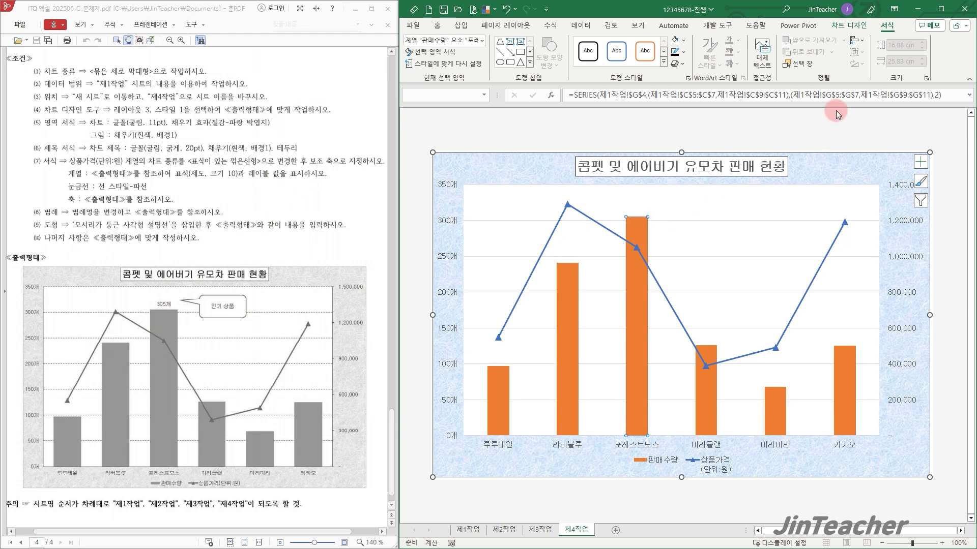
click(849, 25)
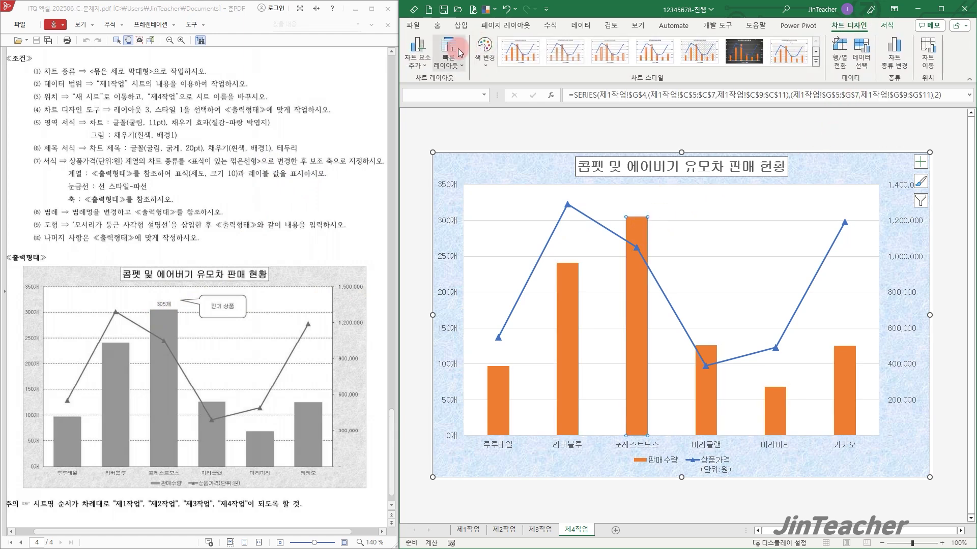
click(418, 51)
mouse_move(437, 122)
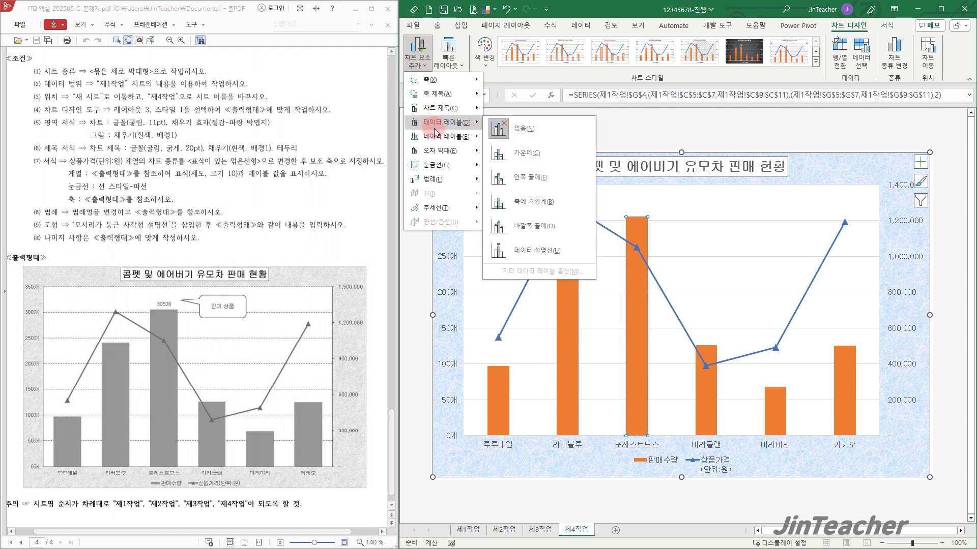
click(542, 227)
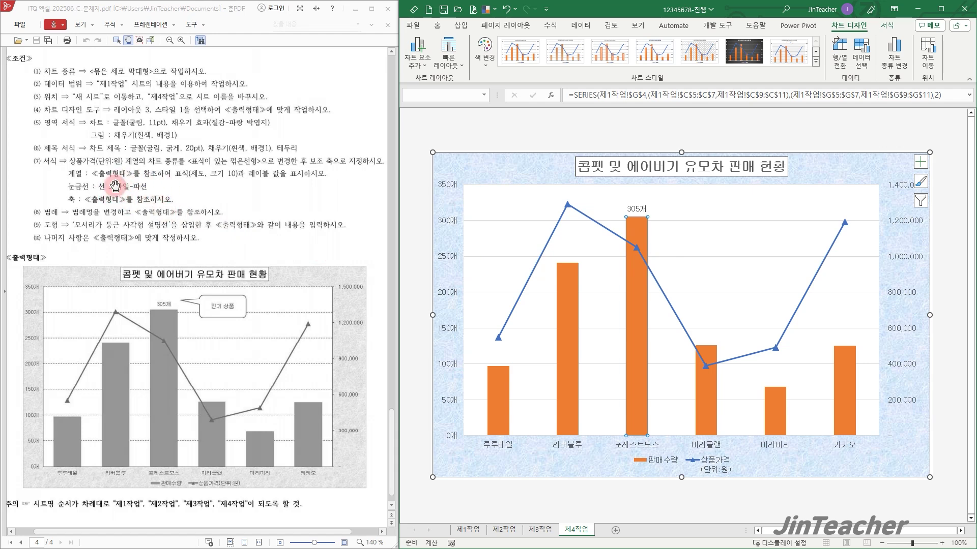
Format the primary value axis's major gridlines as black 파선 lines
click(609, 255)
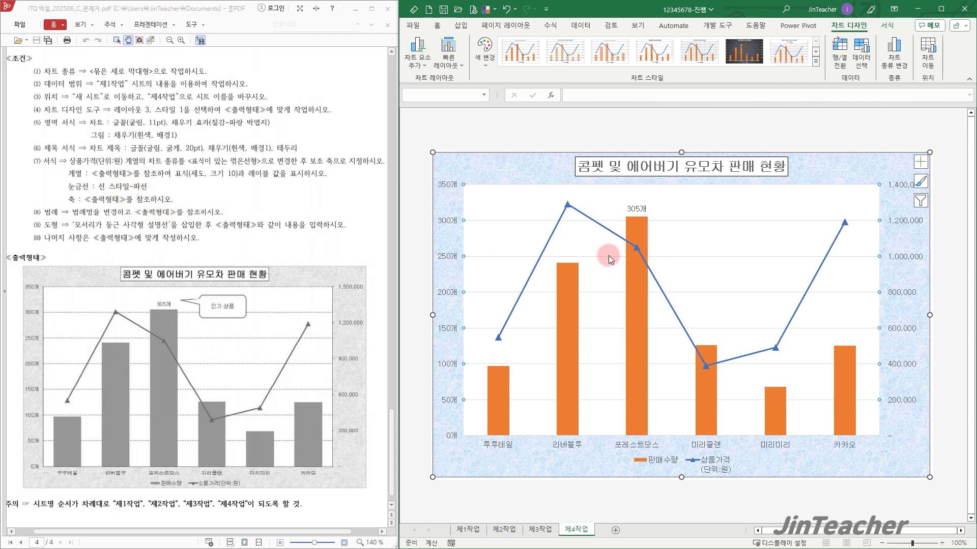
click(886, 26)
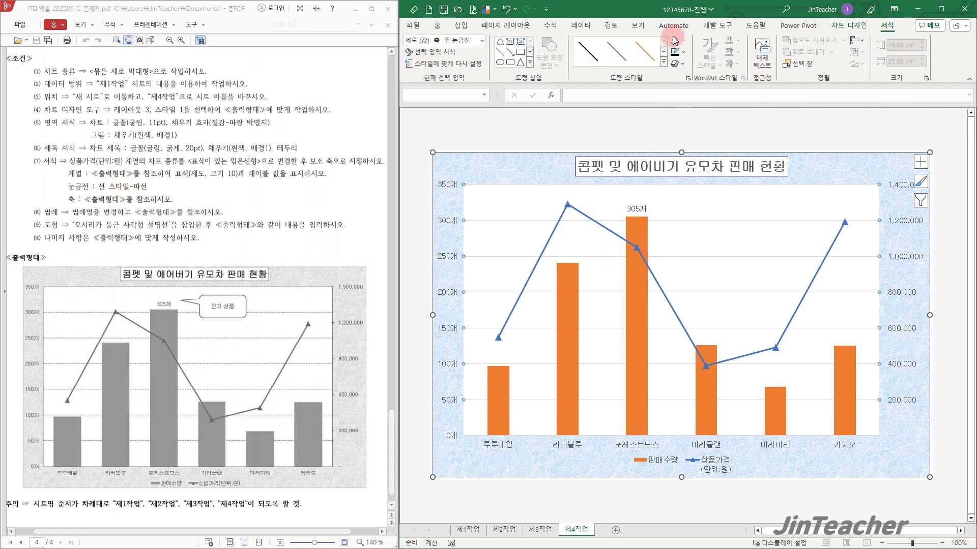
click(684, 54)
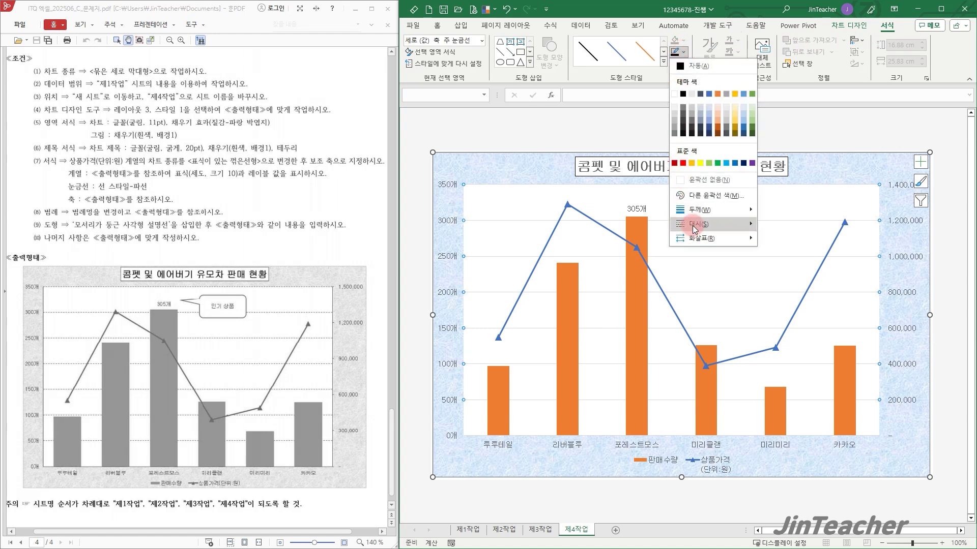
mouse_move(694, 229)
click(767, 246)
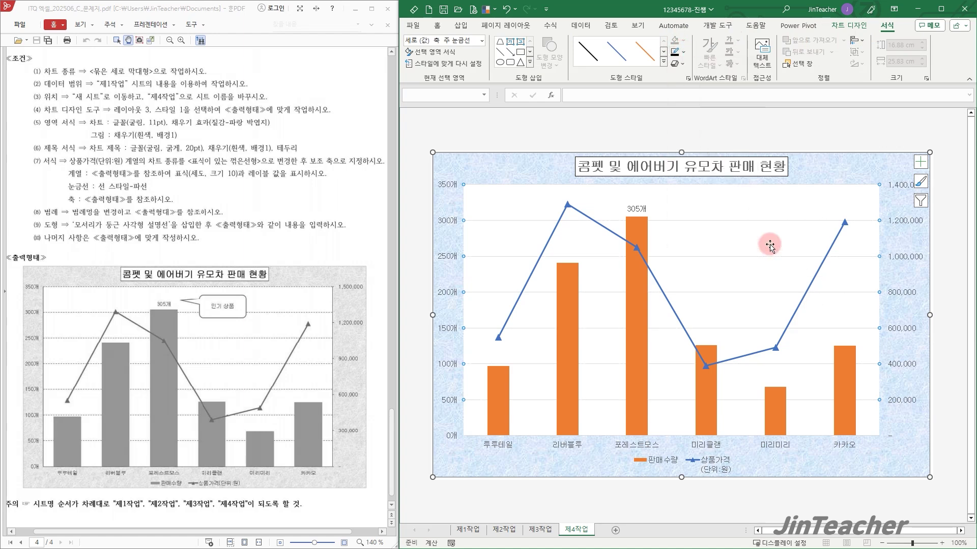
click(674, 51)
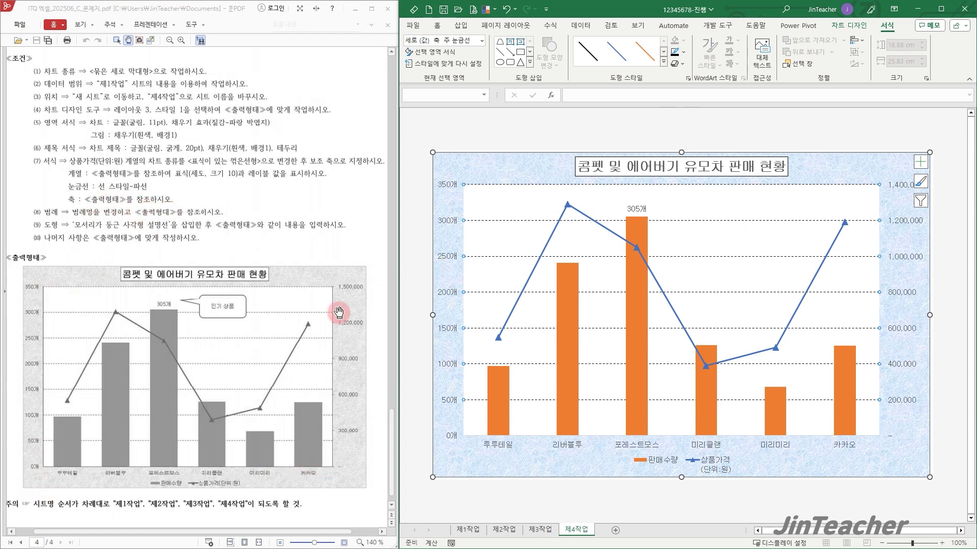
Apply a black outline to the primary vertical, horizontal category and secondary vertical axes
click(452, 295)
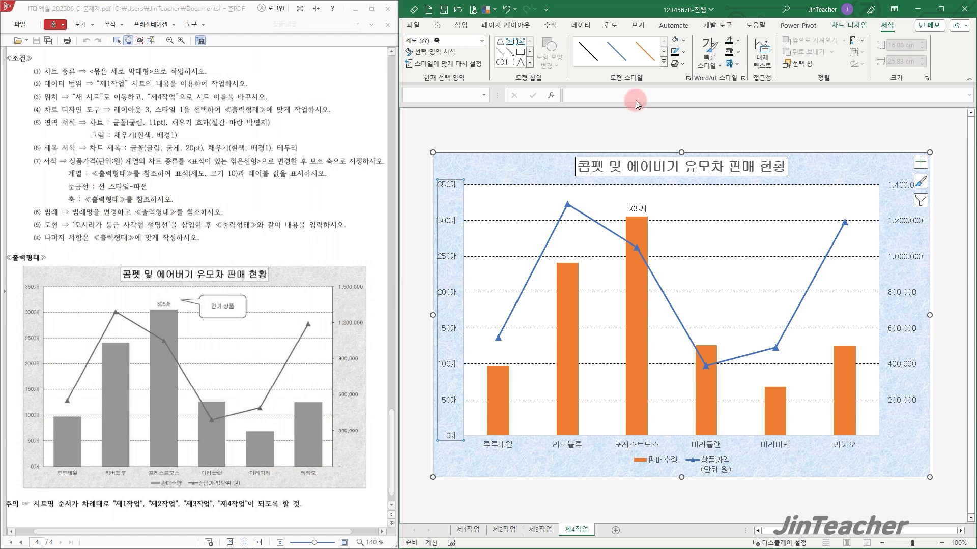
click(649, 449)
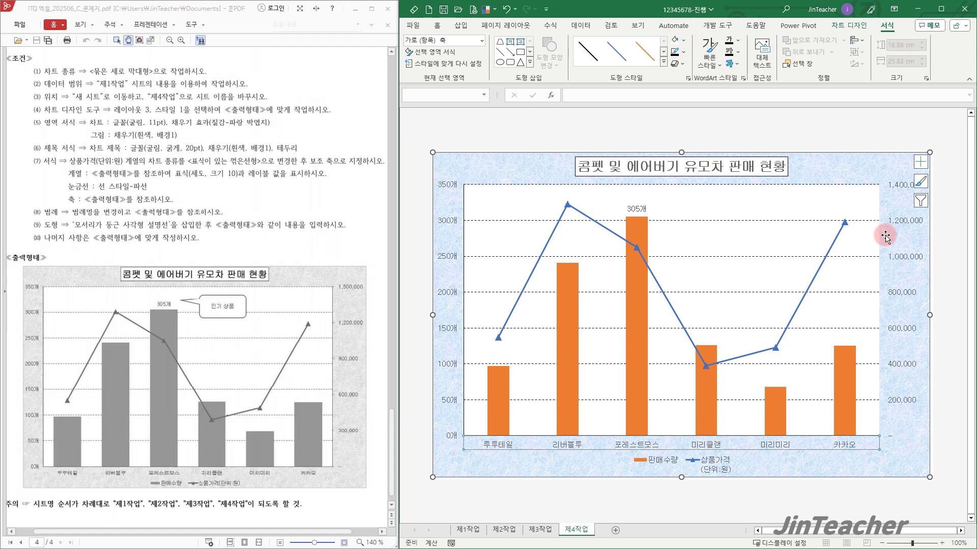
click(905, 220)
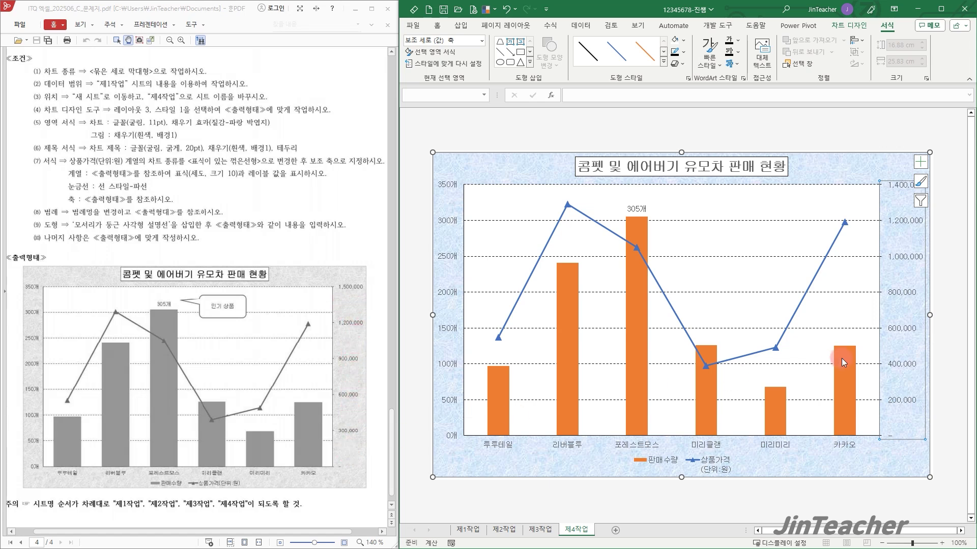
click(884, 210)
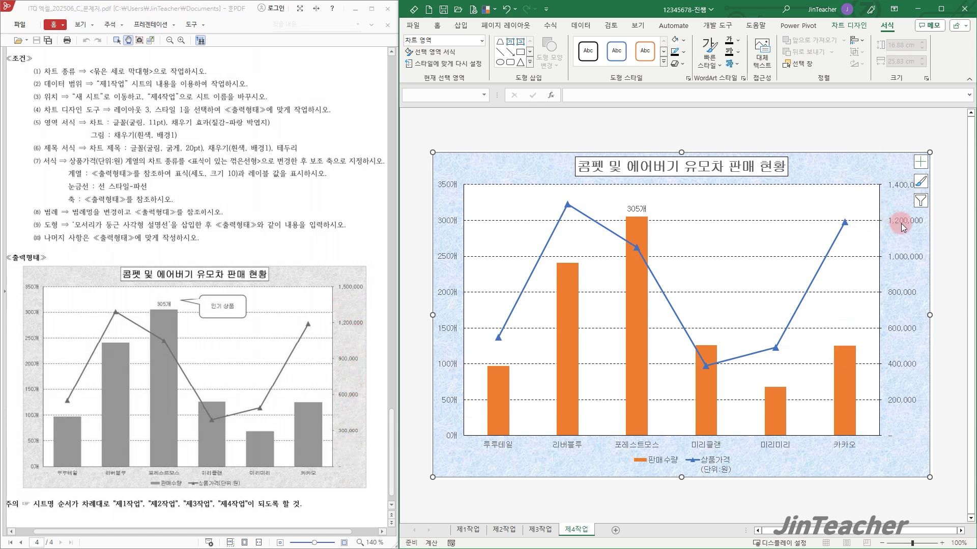
Set the secondary vertical axis's maximum to 1500000 and its major unit to 300000
click(905, 221)
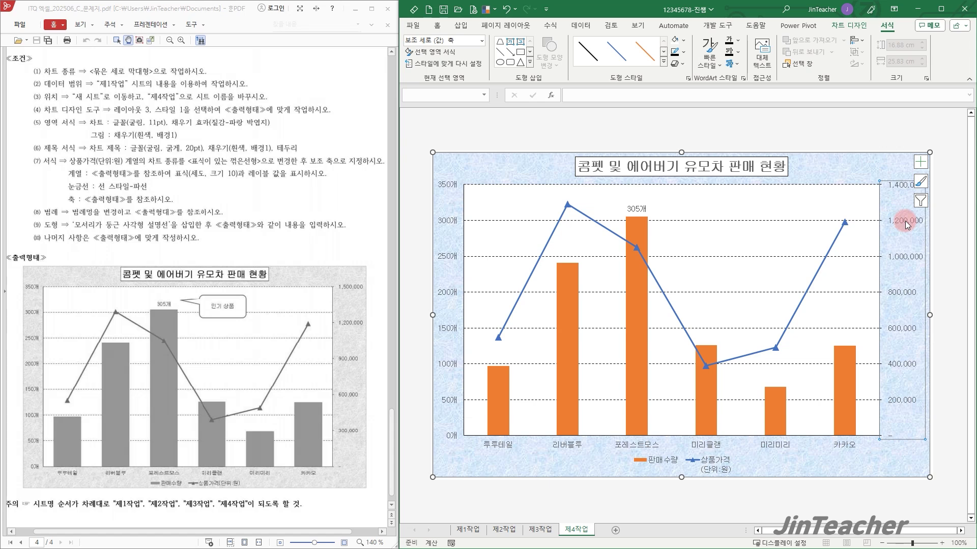
double_click(905, 223)
double_click(891, 221)
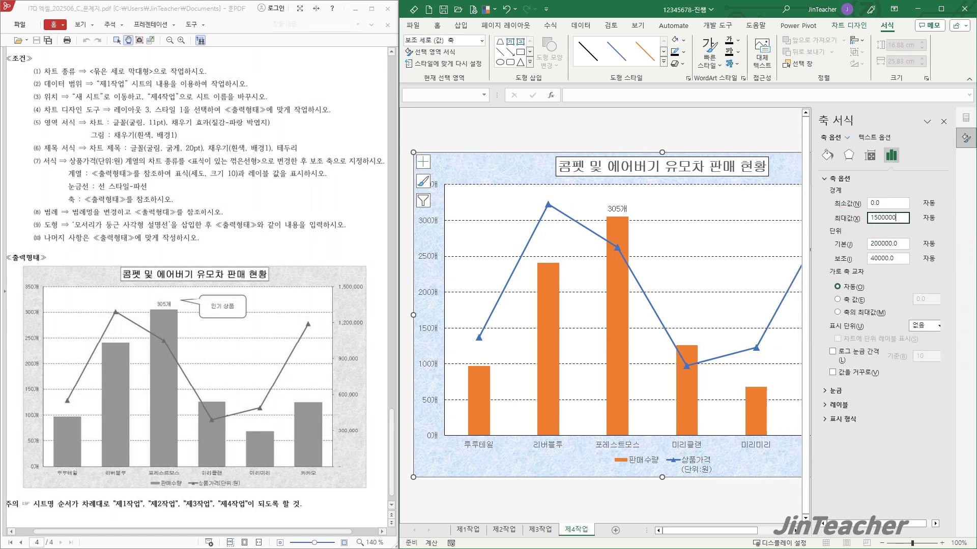
click(876, 247)
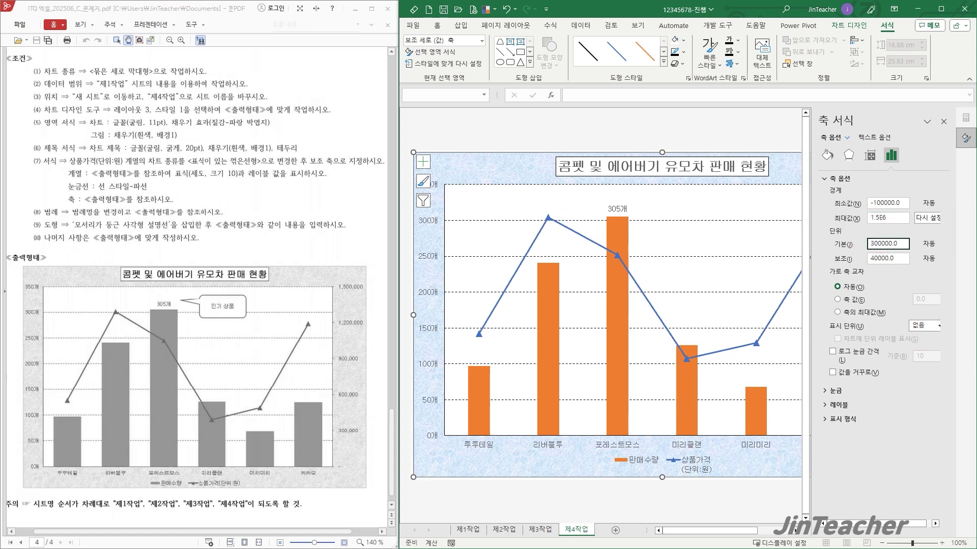
key(Return)
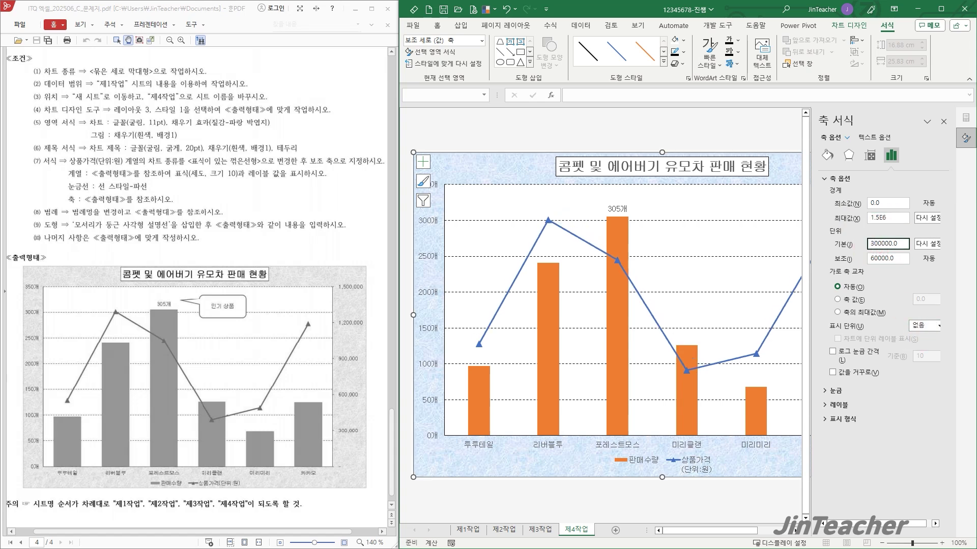
click(945, 120)
click(870, 133)
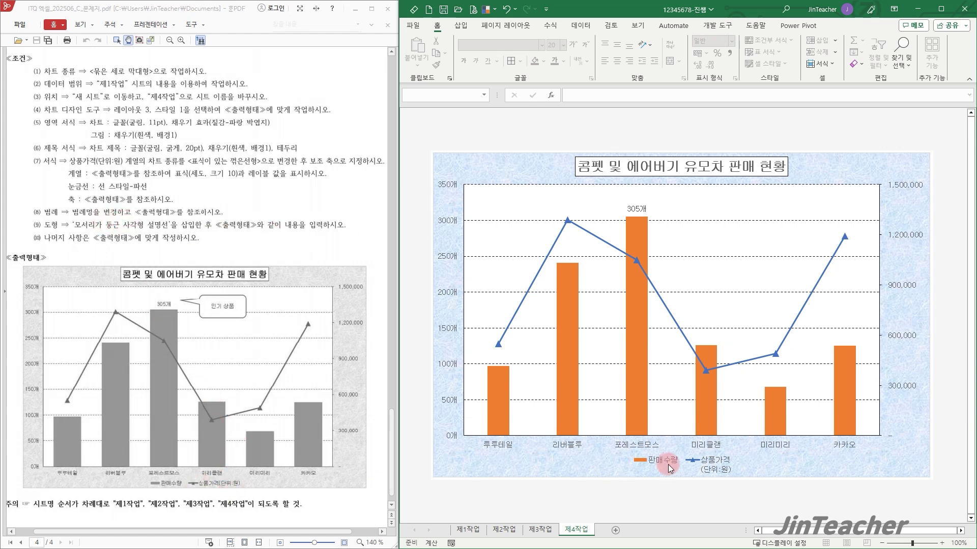
Edit the price series name in the chart's data source to 상품가격(단위:원) so the legend entry has no line break
right_click(529, 174)
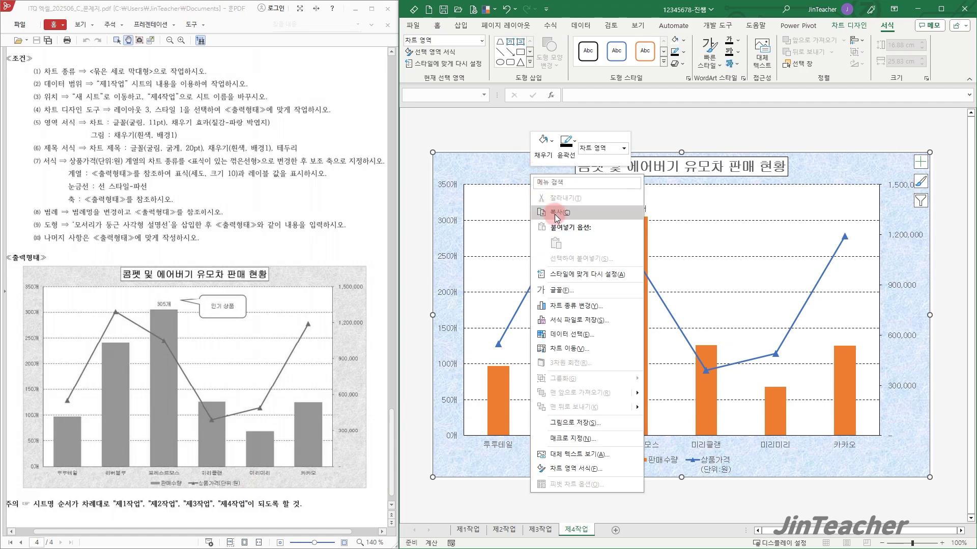
click(597, 334)
click(641, 278)
click(665, 263)
text(상품ㄱ)
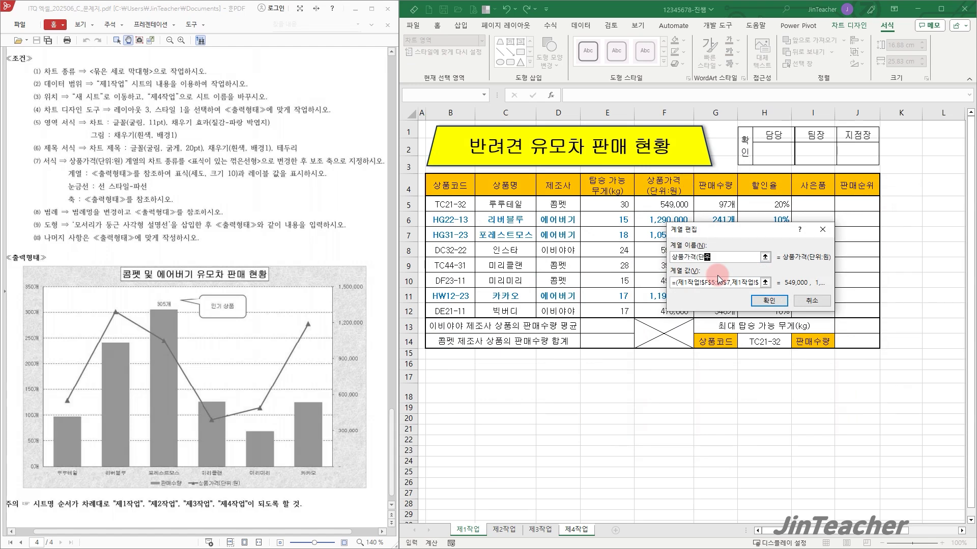
text(격(단위:원))
click(768, 300)
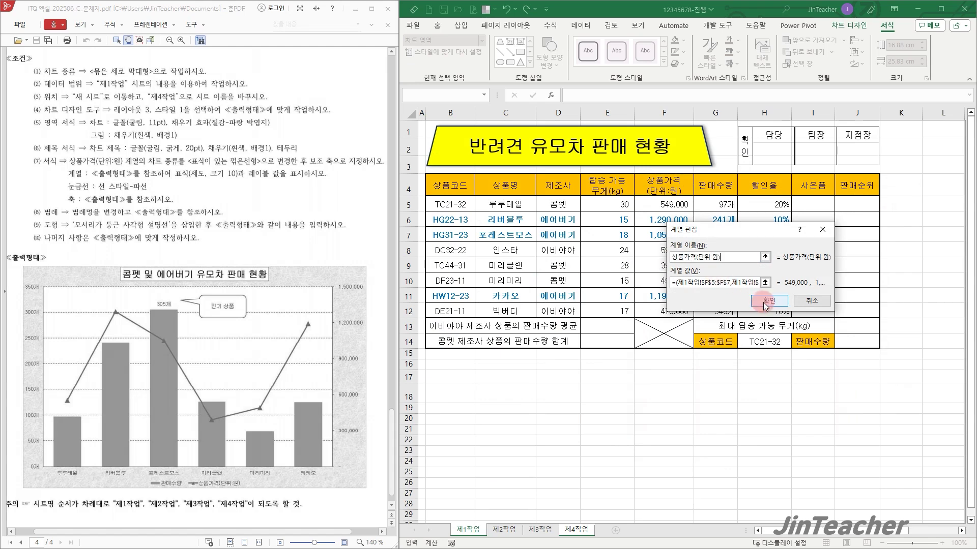
click(833, 339)
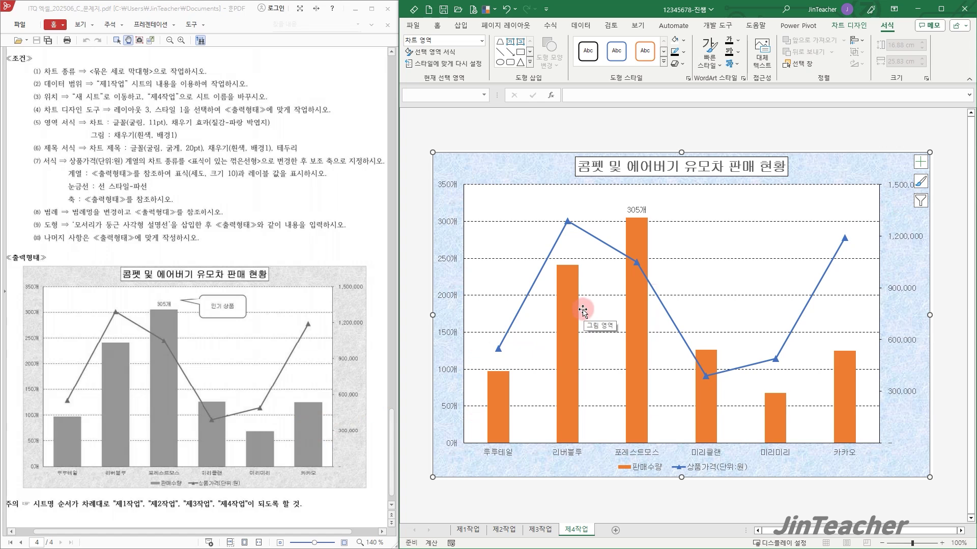
Set the 판매수량 column series' gap width to 75%
double_click(637, 291)
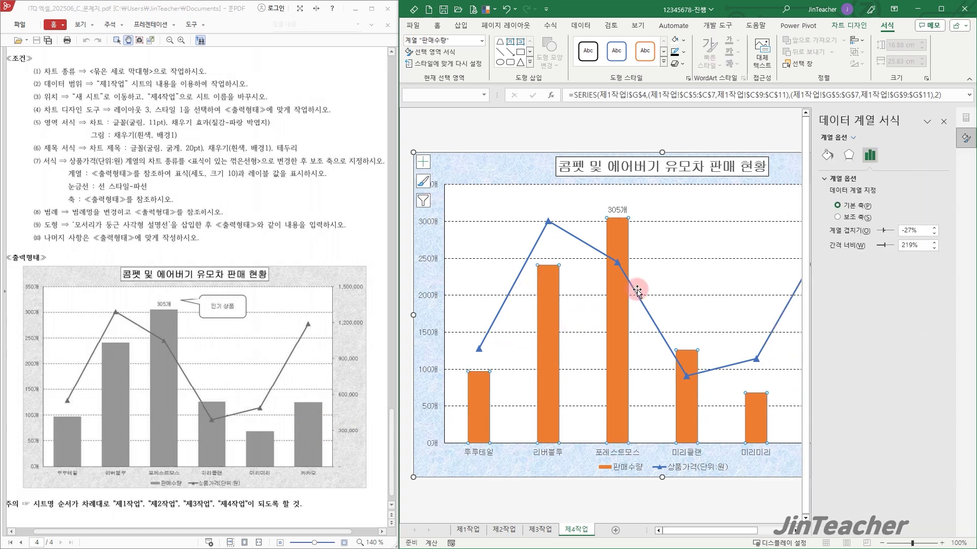
double_click(918, 245)
text(75)
key(Return)
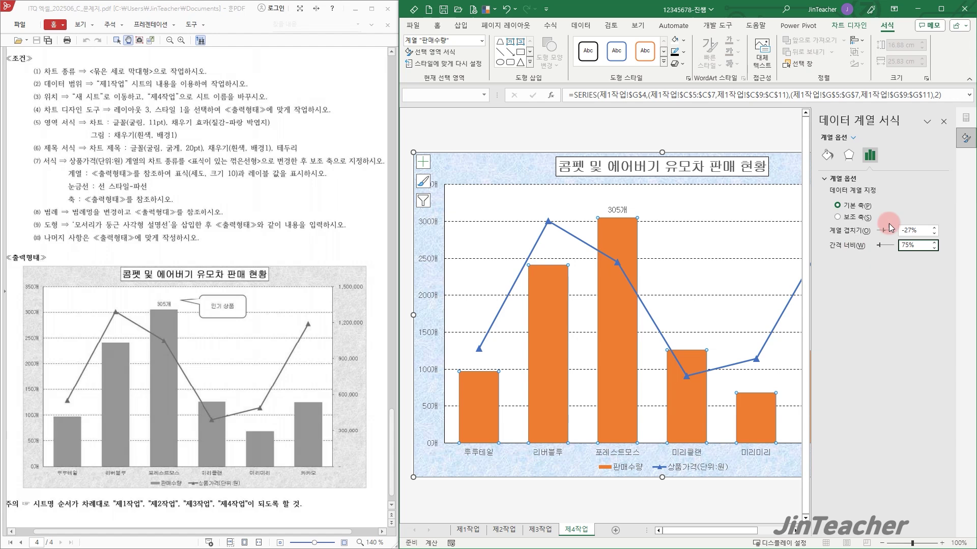
click(944, 123)
click(804, 158)
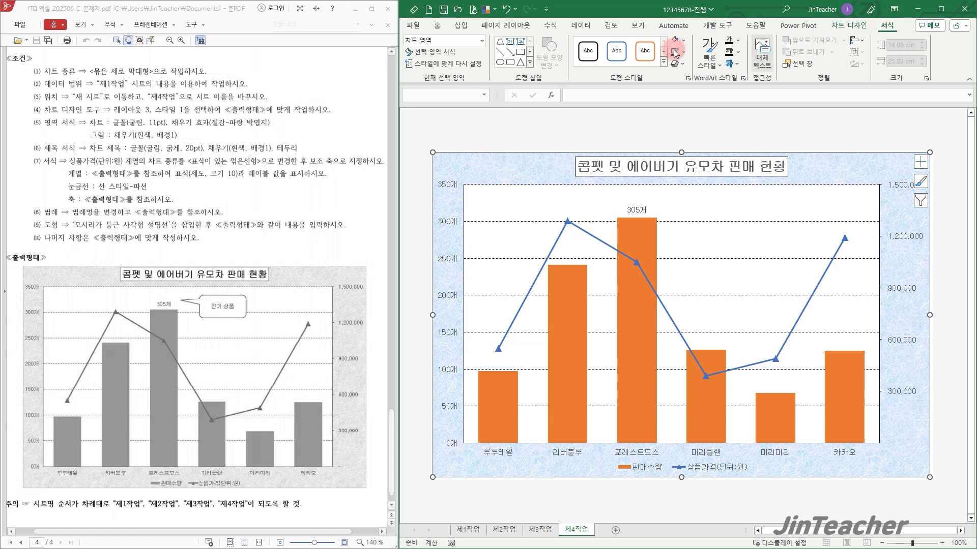
Draw a rounded rectangular callout about 1.54 × 3.36 cm beside the 305개 label and enter the text 인기 상품
click(530, 62)
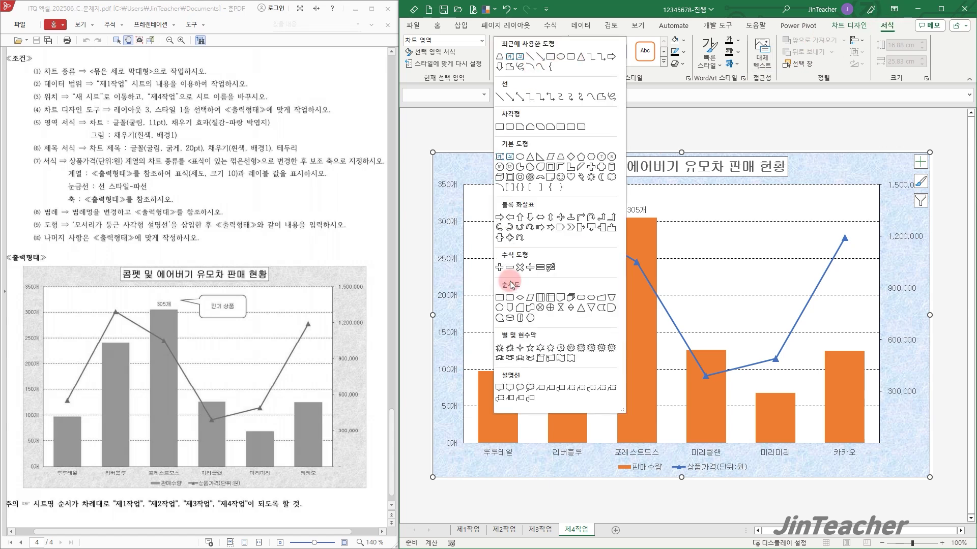
click(511, 389)
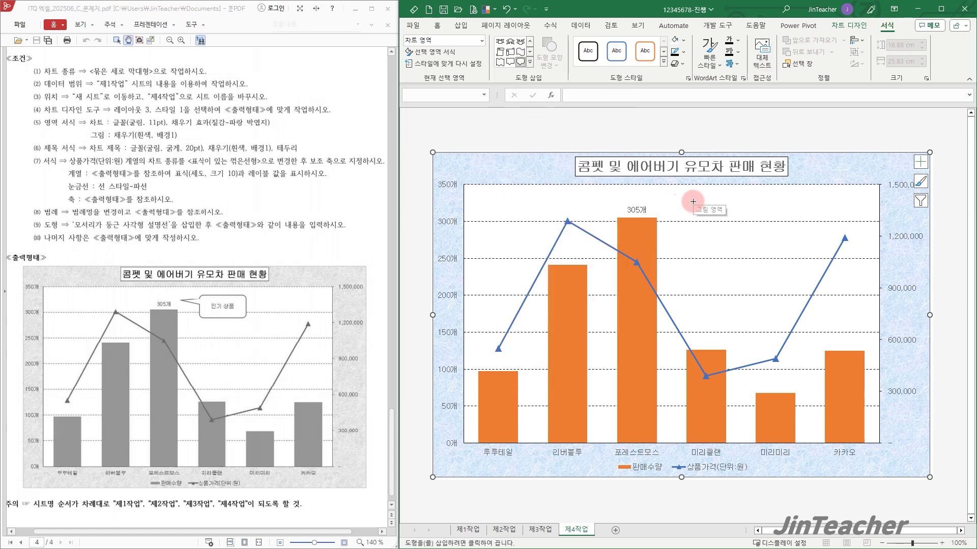
drag(692, 201, 758, 231)
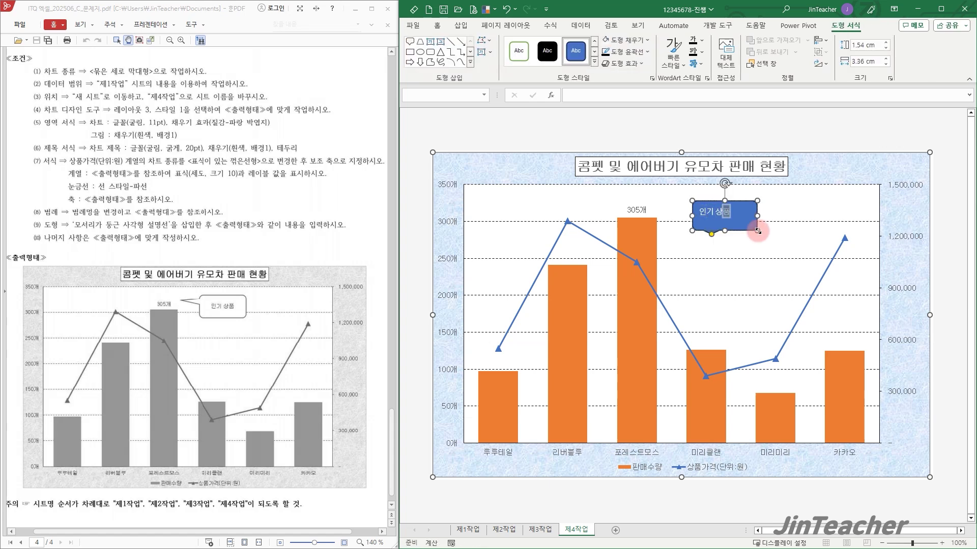
Change the callout text's font to 굴림
click(437, 31)
click(498, 48)
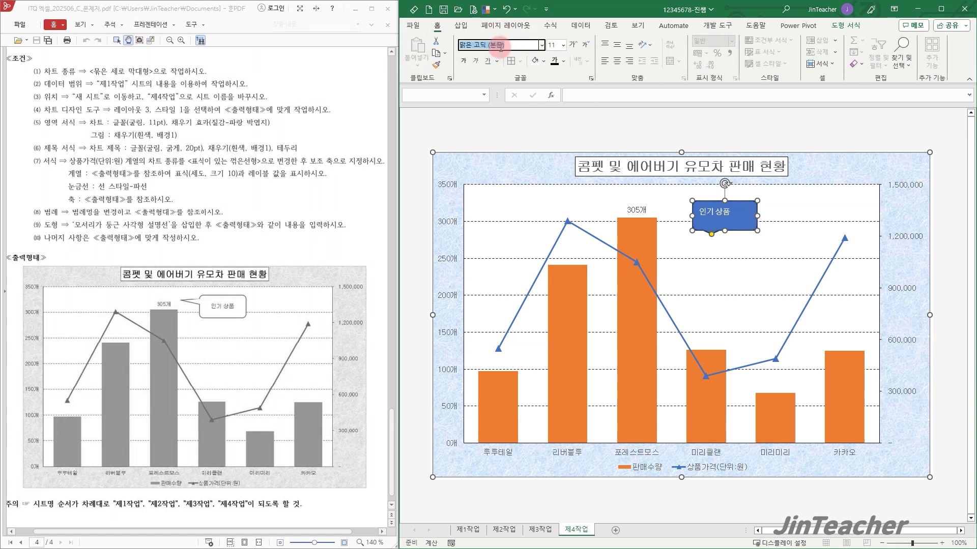
text(굴림)
key(Return)
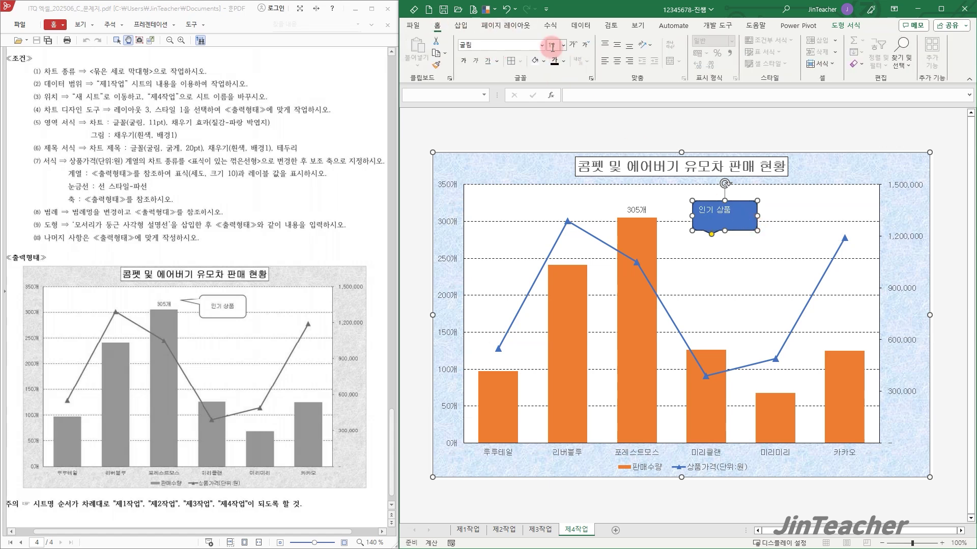
Give the 인기 상품 callout black text and a white fill, and centre its text vertically and horizontally
click(564, 62)
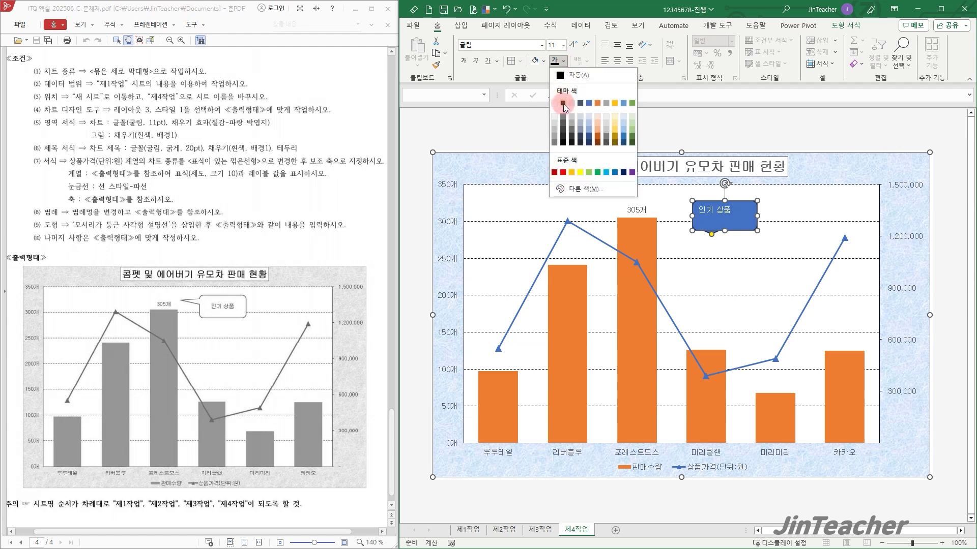
click(563, 104)
click(544, 62)
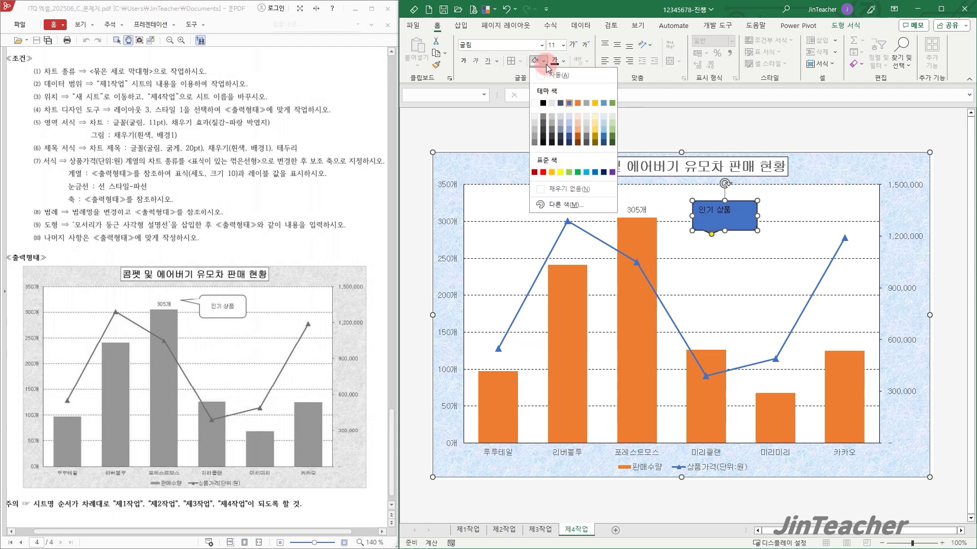
click(535, 103)
click(616, 45)
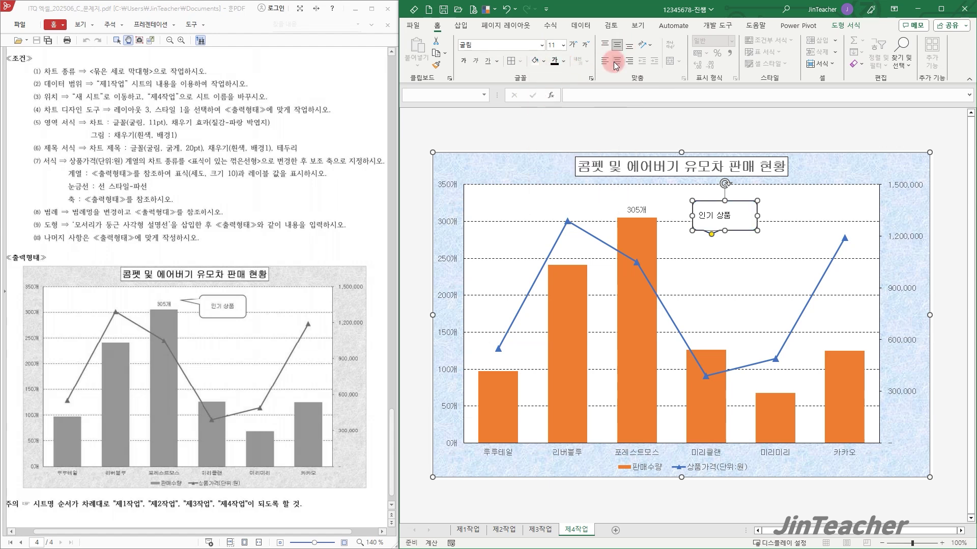
click(616, 62)
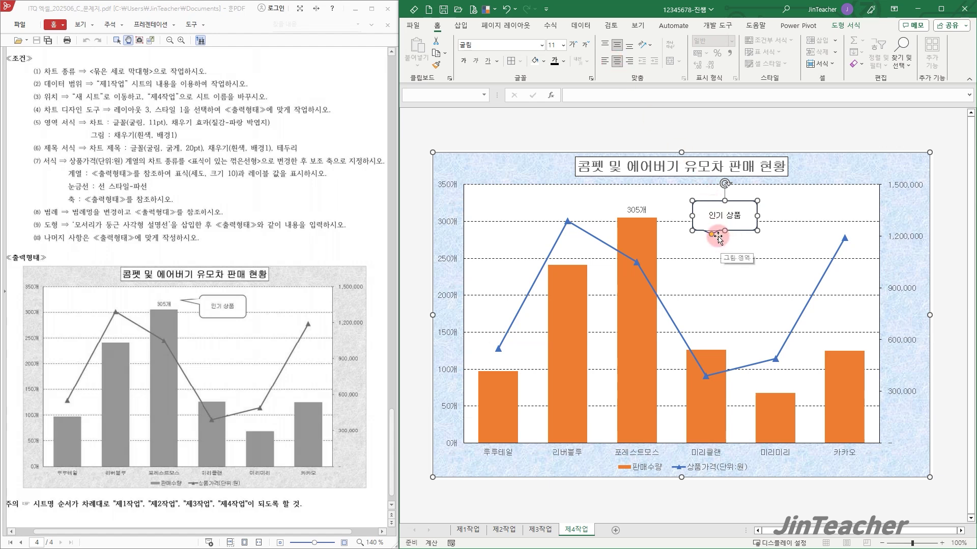
Point the callout's tail at the 305개 label and nudge the callout slightly up and to the right
drag(711, 235, 663, 209)
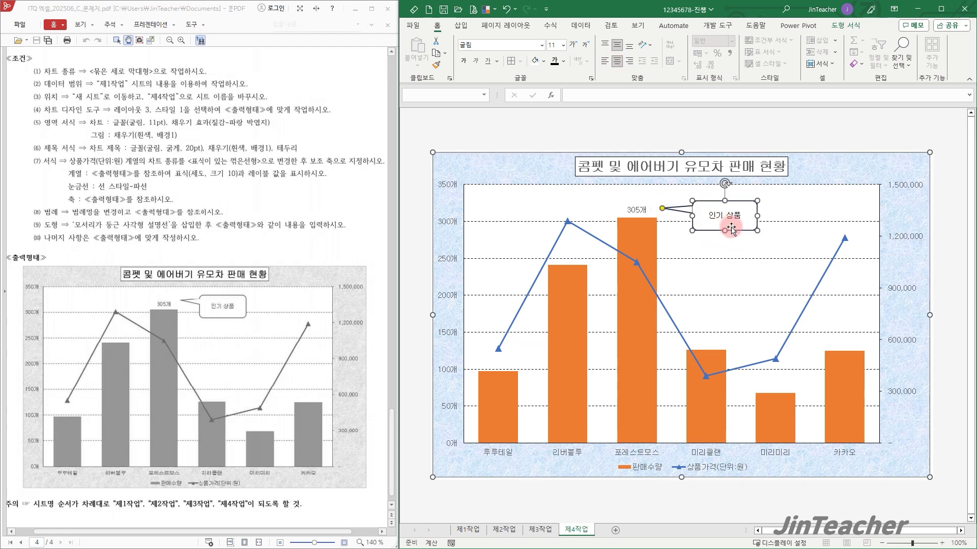
key(Up)
key(Up)
key(Up)
key(Up)
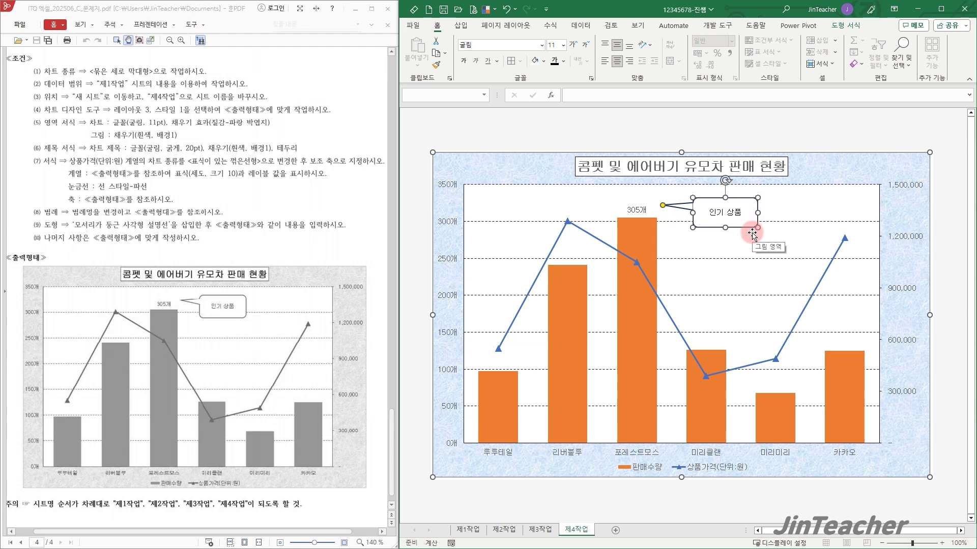
key(Right)
key(Right)
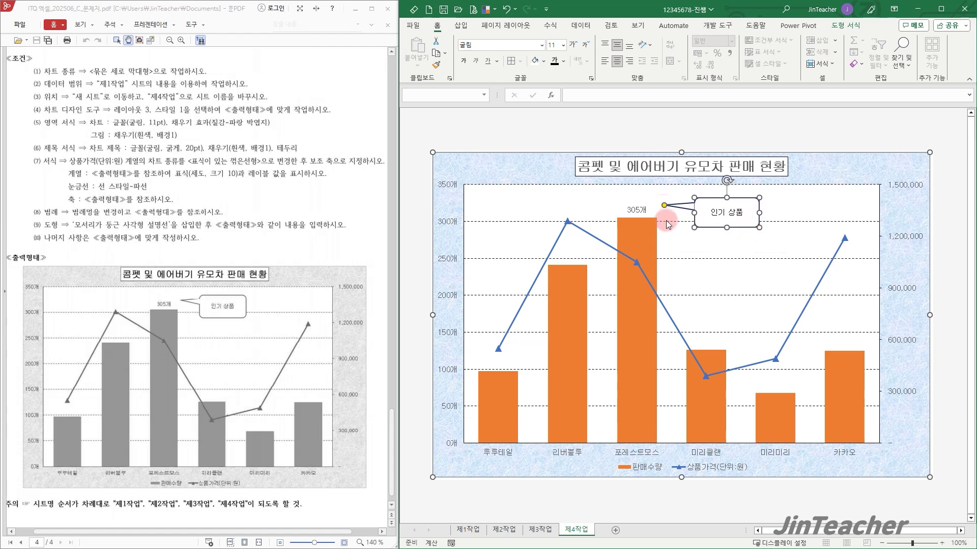
drag(664, 205, 662, 208)
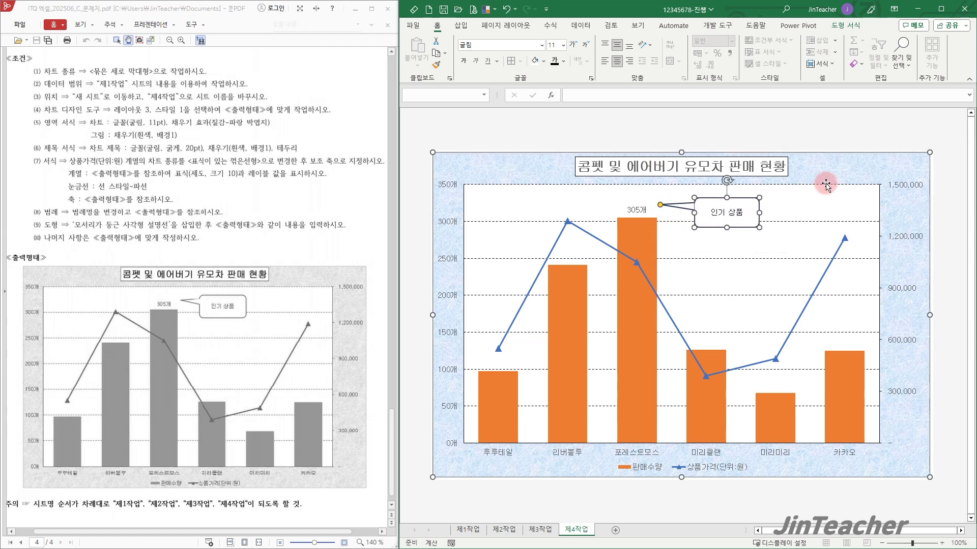
click(834, 167)
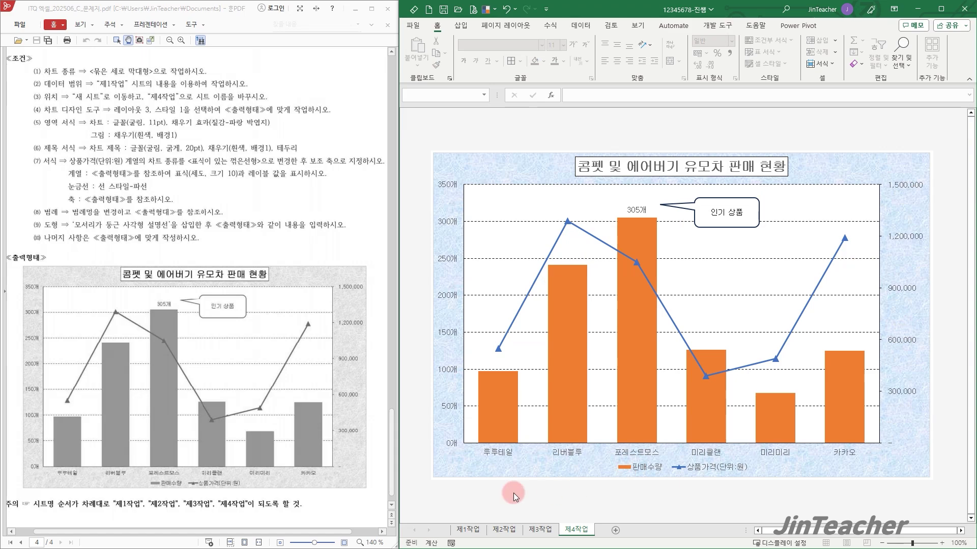
Switch to the 제1작업 sheet and find the function instructions (1) to (6) in the exam PDF
click(469, 532)
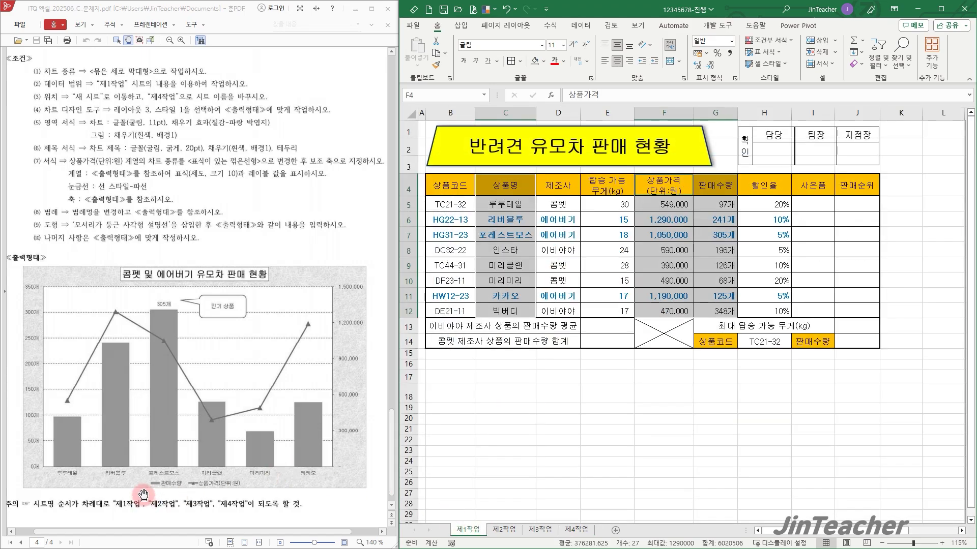
scroll(273, 291, up, 10)
scroll(274, 291, up, 10)
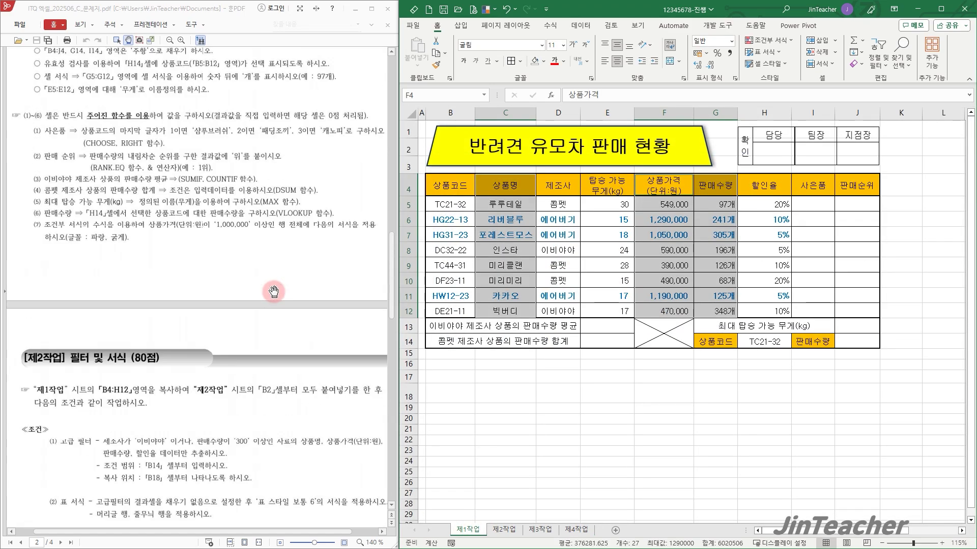
scroll(281, 321, up, 1)
drag(281, 331, 267, 318)
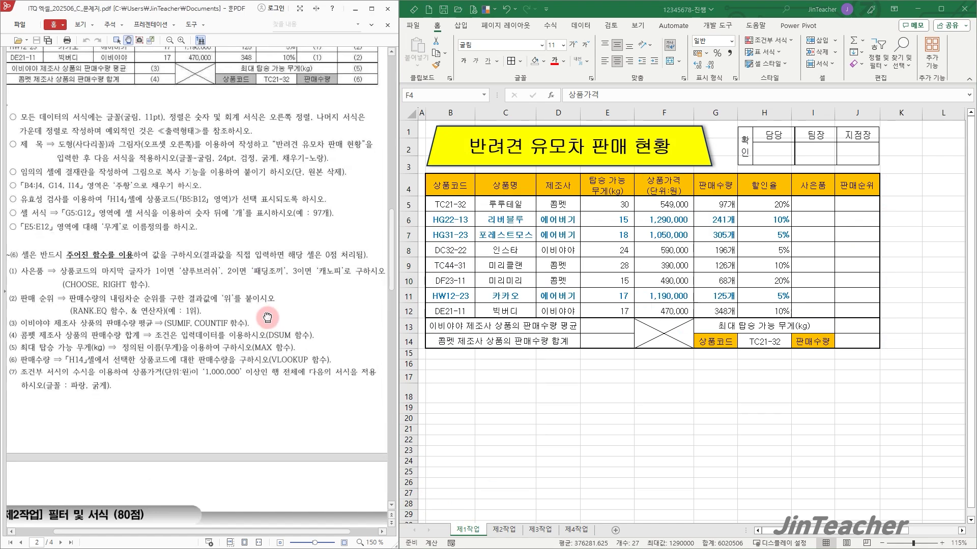
click(849, 364)
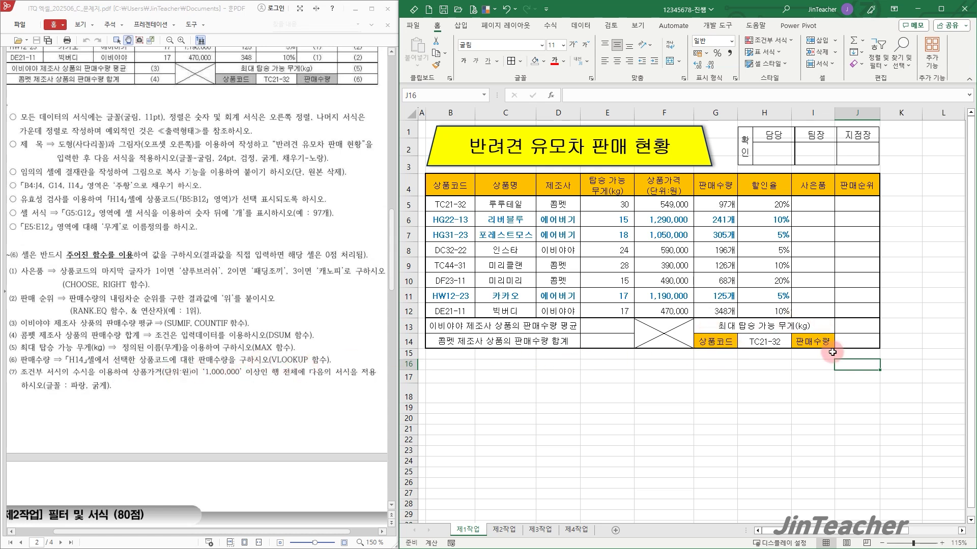
drag(453, 204, 708, 311)
Insert the VLOOKUP function in cell J14 for the 판매수량 lookup
click(861, 344)
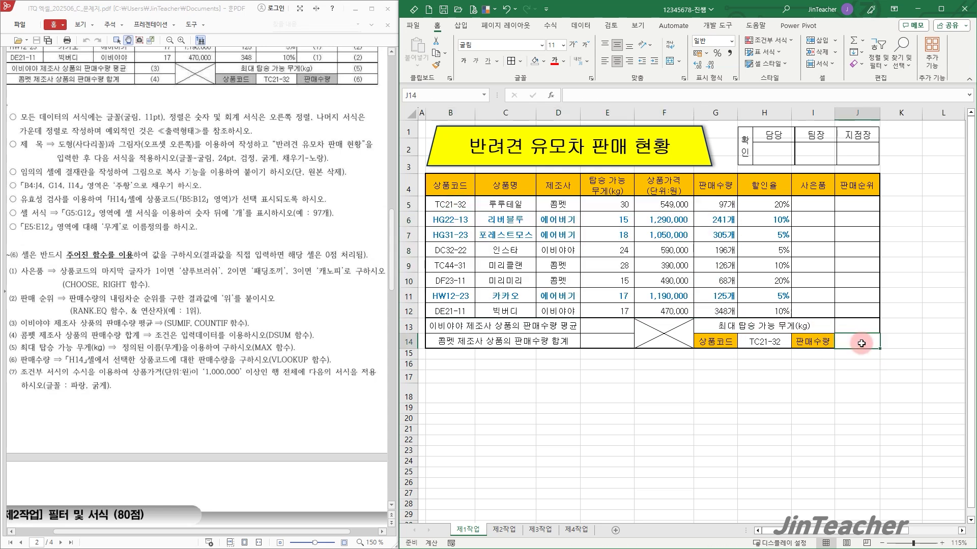
click(550, 96)
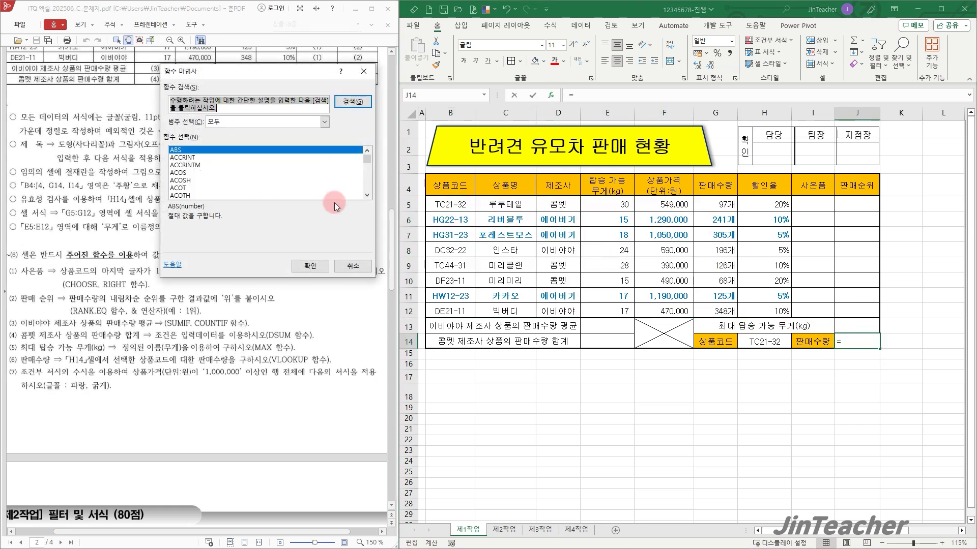
click(279, 123)
click(270, 138)
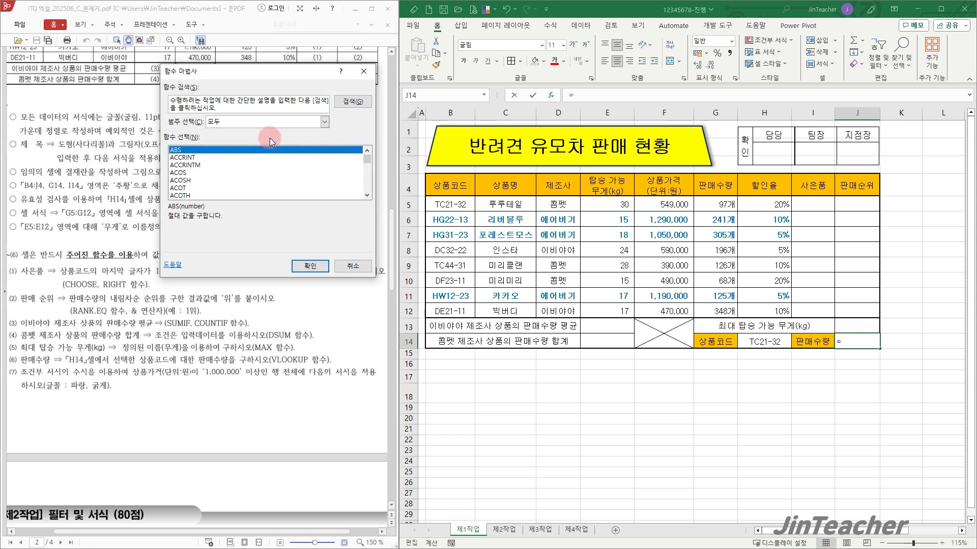
click(281, 173)
key(v)
scroll(281, 170, down, 3)
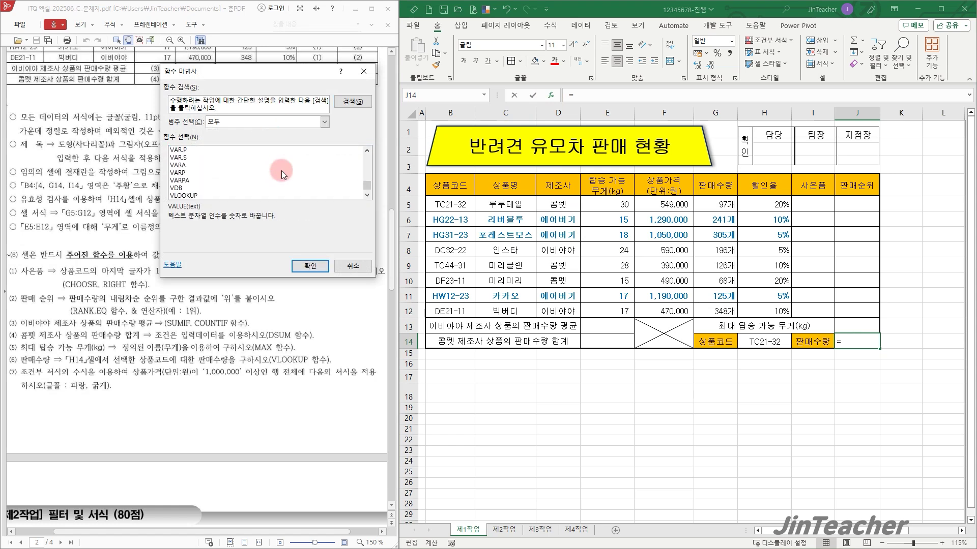
click(216, 195)
click(311, 267)
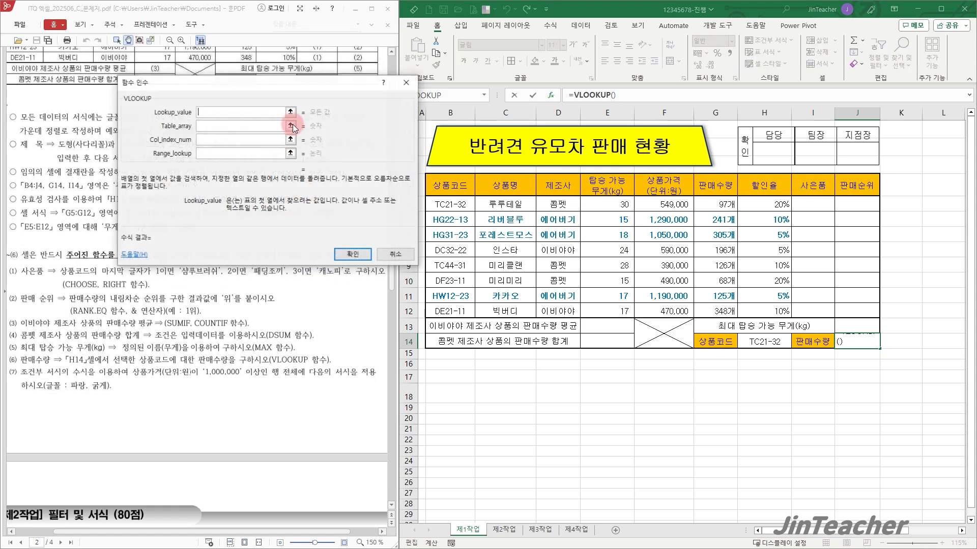
Complete the VLOOKUP with lookup value H14, table range B5:G12, column number 6 and range lookup 0
drag(287, 87, 270, 98)
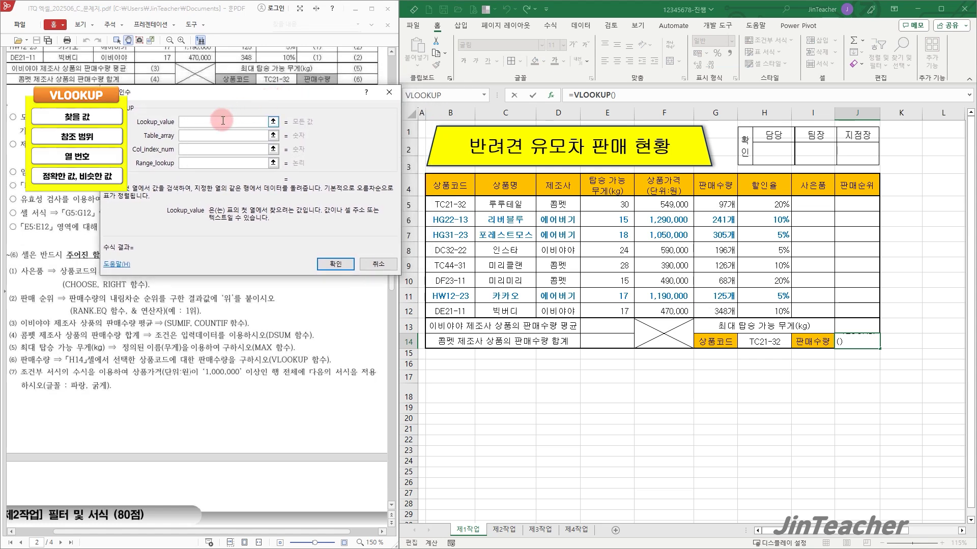
click(759, 340)
click(188, 138)
click(232, 138)
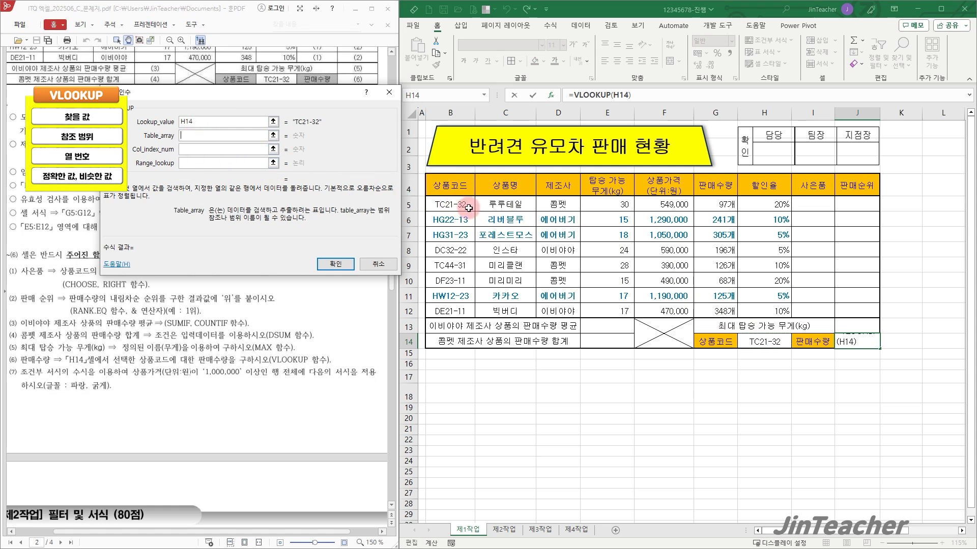
drag(468, 208, 710, 308)
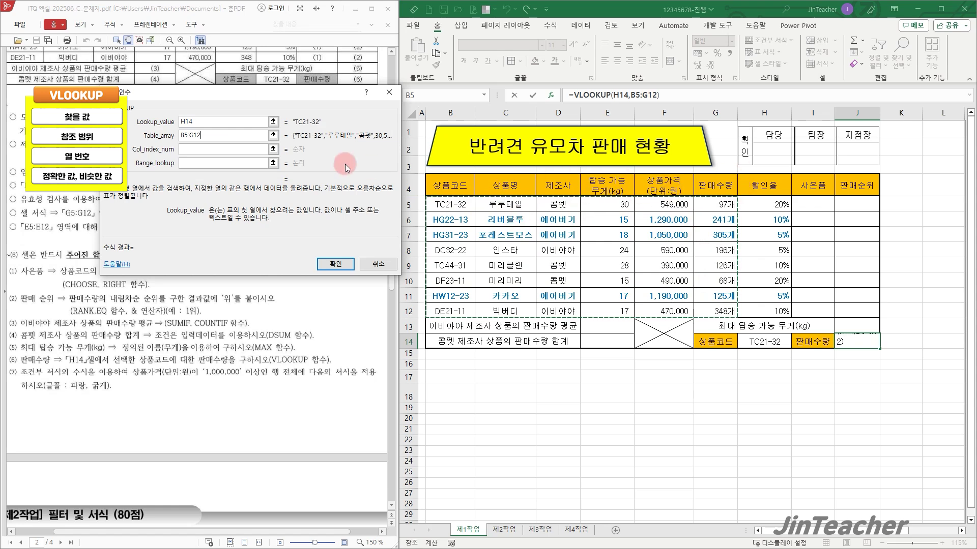
click(230, 150)
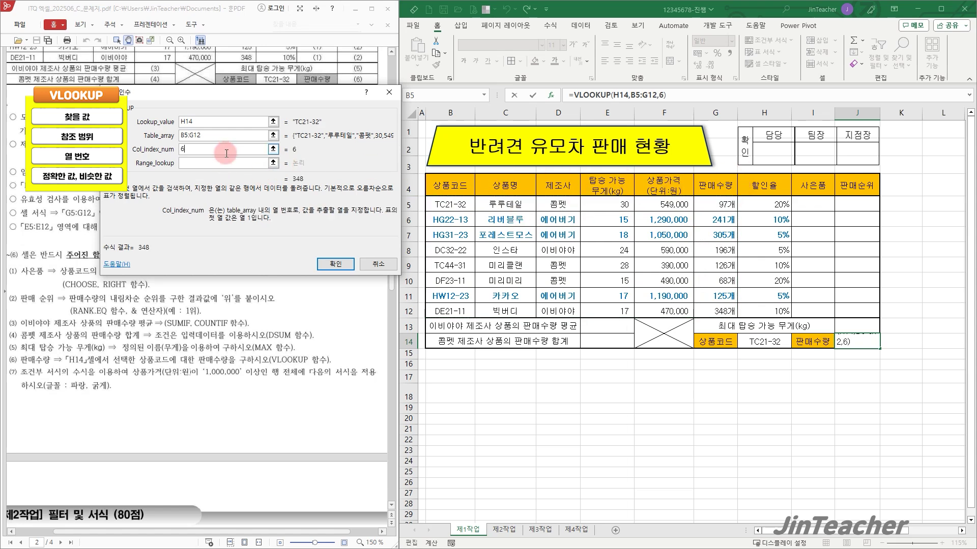
click(206, 164)
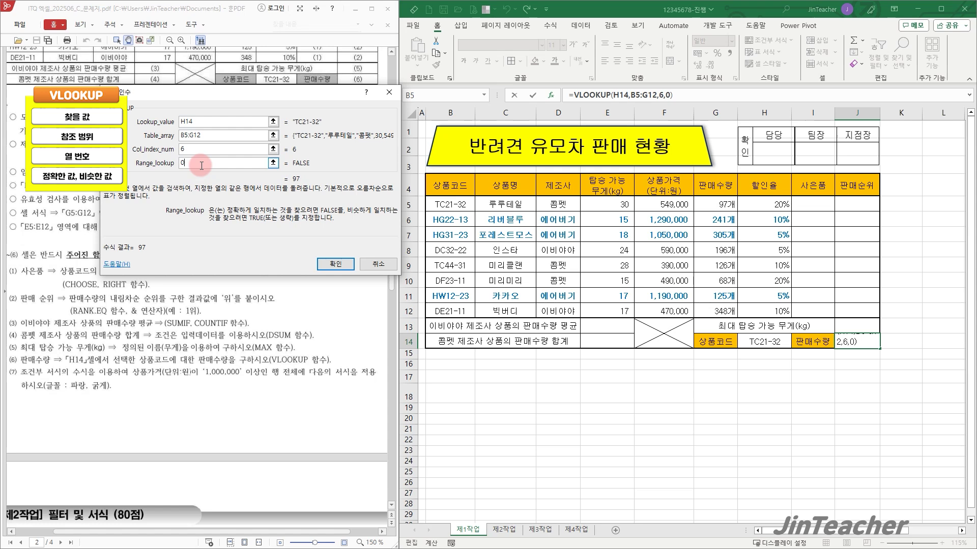
click(323, 262)
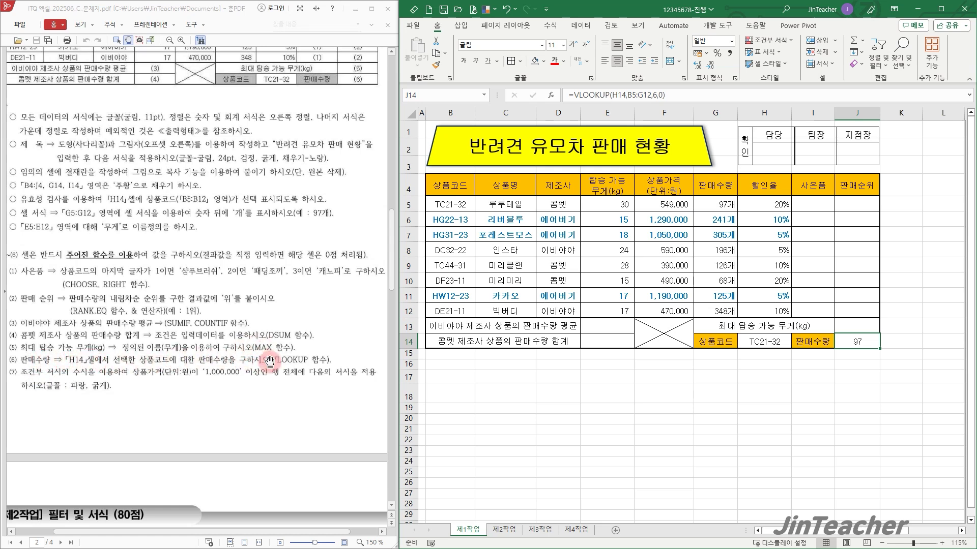
Calculate 최대 탑승 가능 무게(kg) in cell J13 with the MAX function on the named range 무게
drag(609, 205, 615, 313)
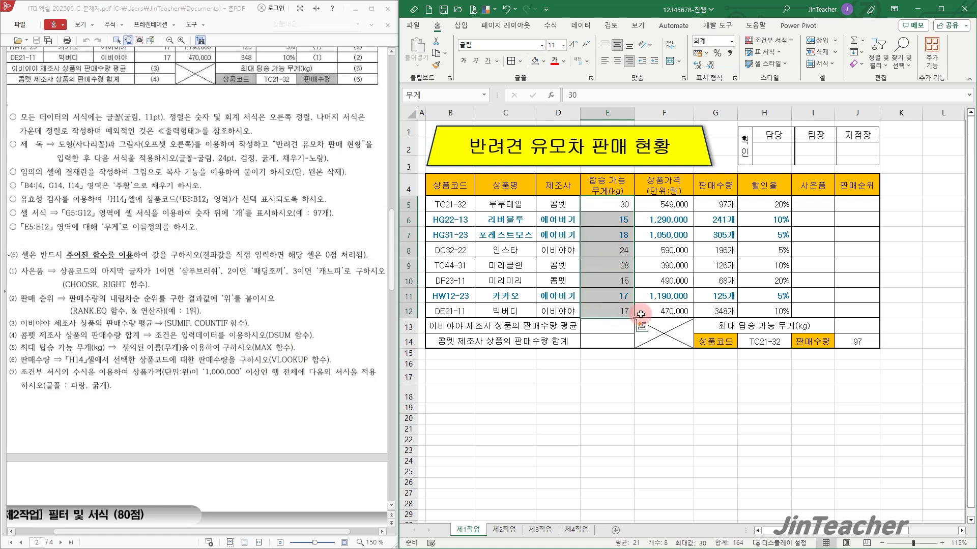
click(838, 326)
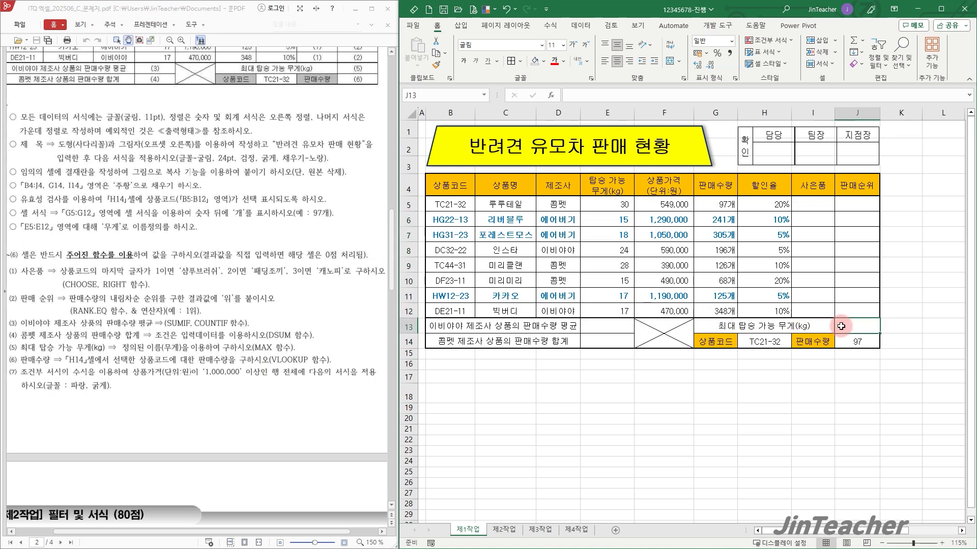
click(552, 96)
click(226, 196)
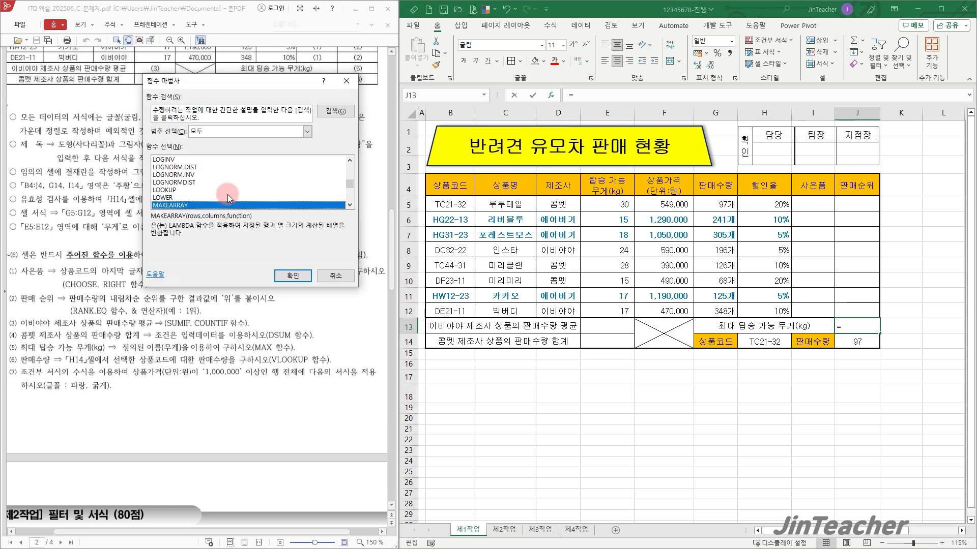
key(m)
click(185, 181)
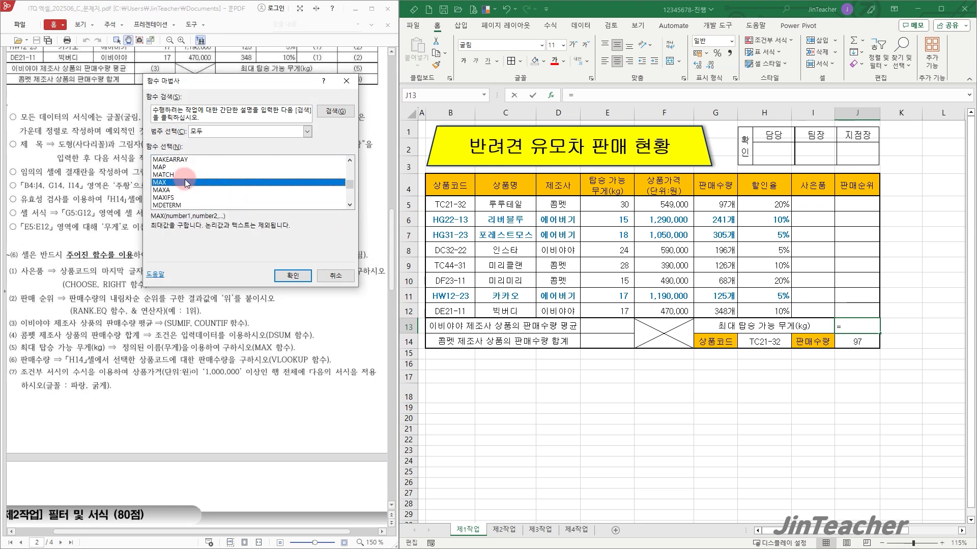
click(293, 275)
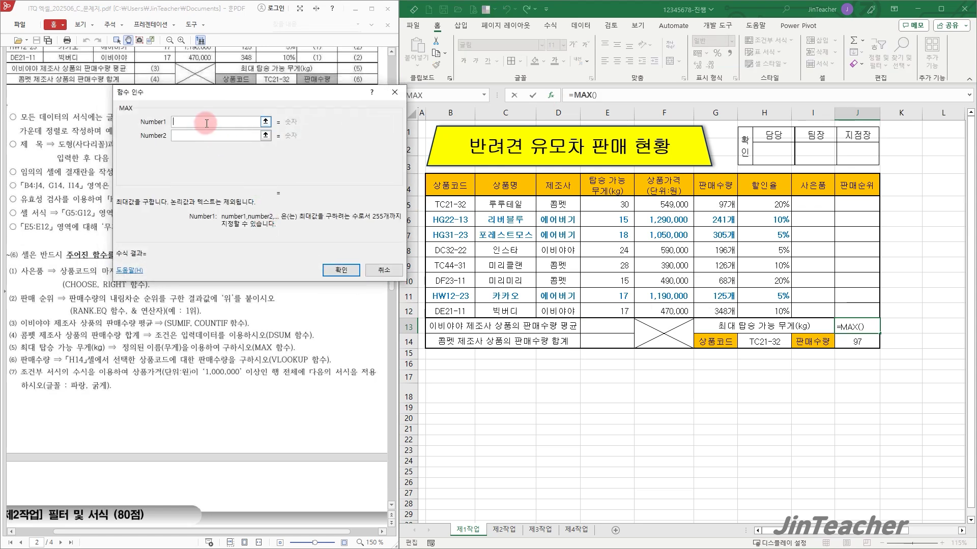
drag(608, 204, 601, 304)
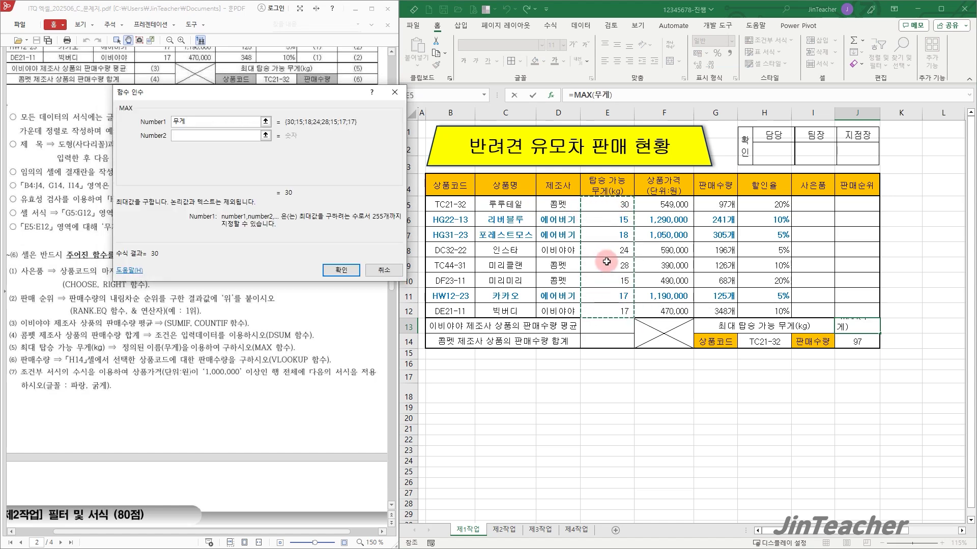
click(341, 270)
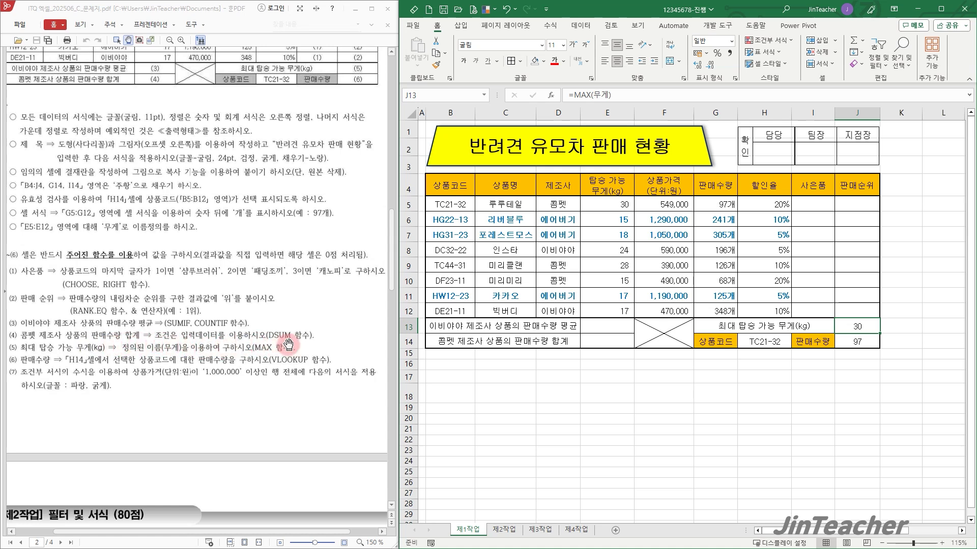
Insert the DSUM function in cell E14 for the 콤펫 제조사 상품의 판매수량 합계
click(559, 184)
drag(559, 184, 721, 311)
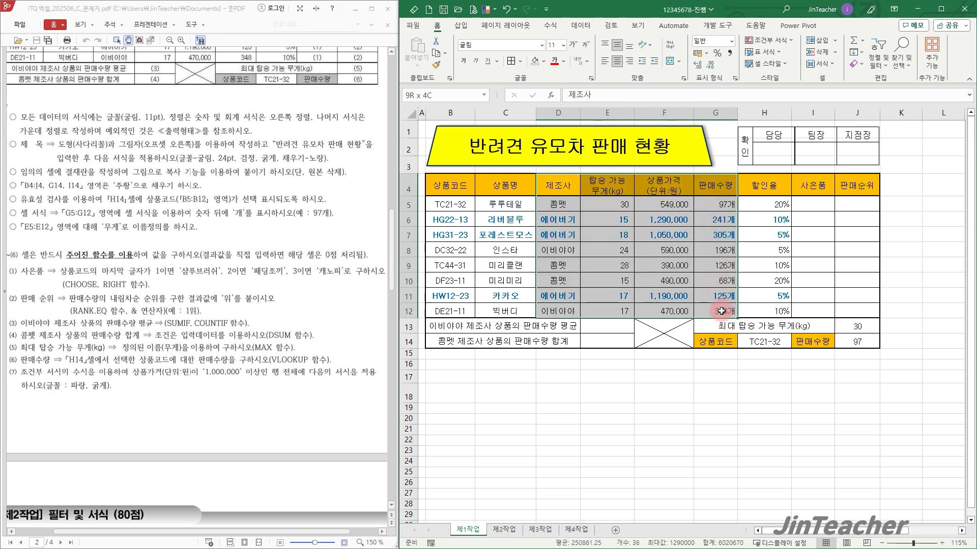
click(618, 340)
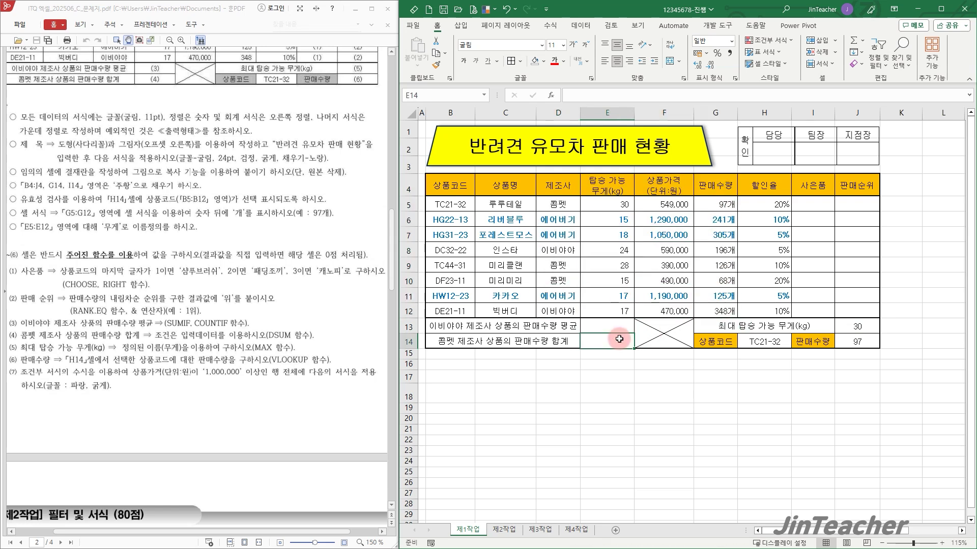
click(547, 94)
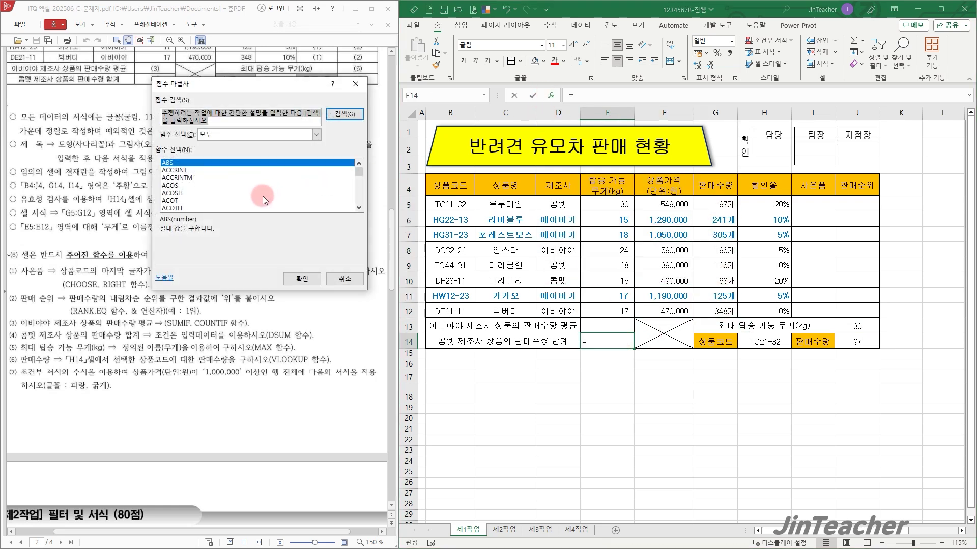
scroll(262, 196, down, 1)
scroll(258, 196, down, 10)
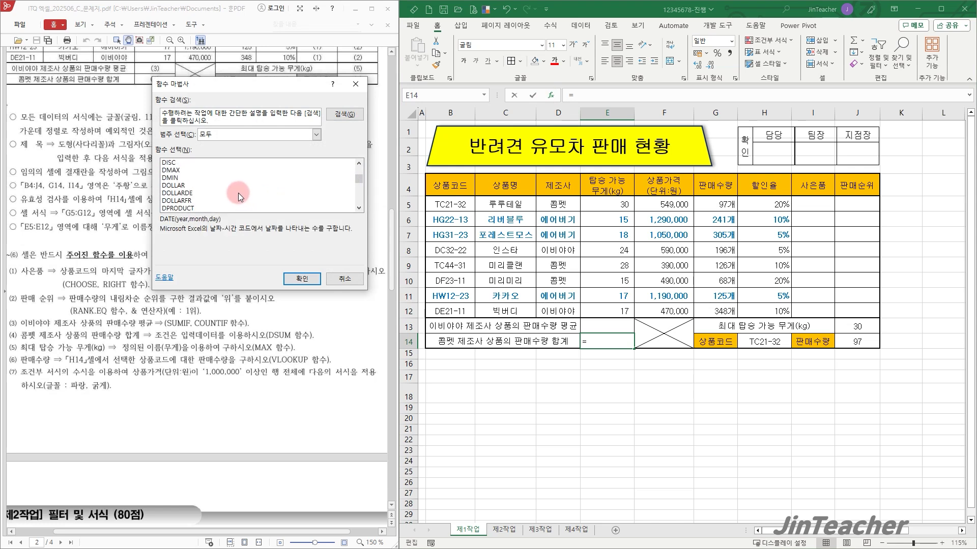
click(194, 171)
click(301, 279)
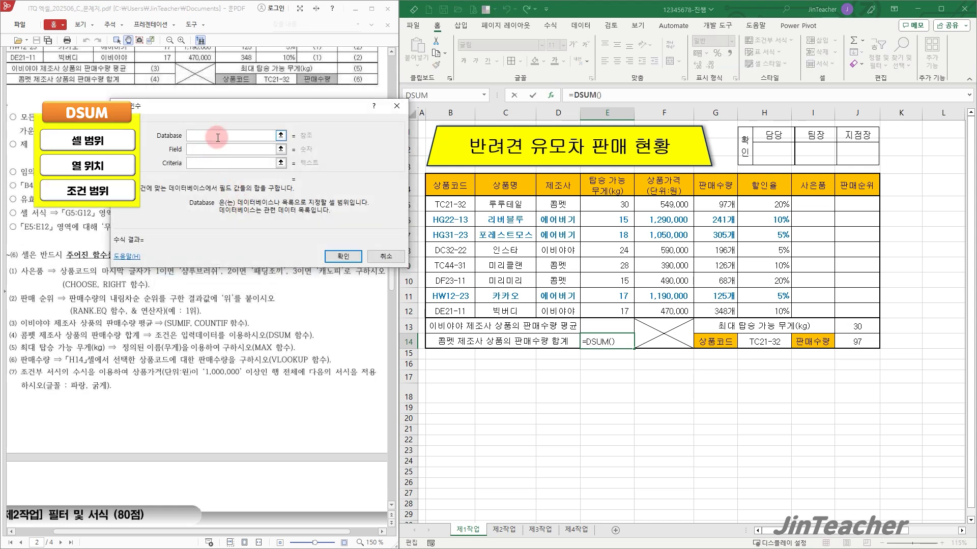
Complete the DSUM with database D4:G12, field 4 and criteria D4:D5
drag(549, 188, 712, 313)
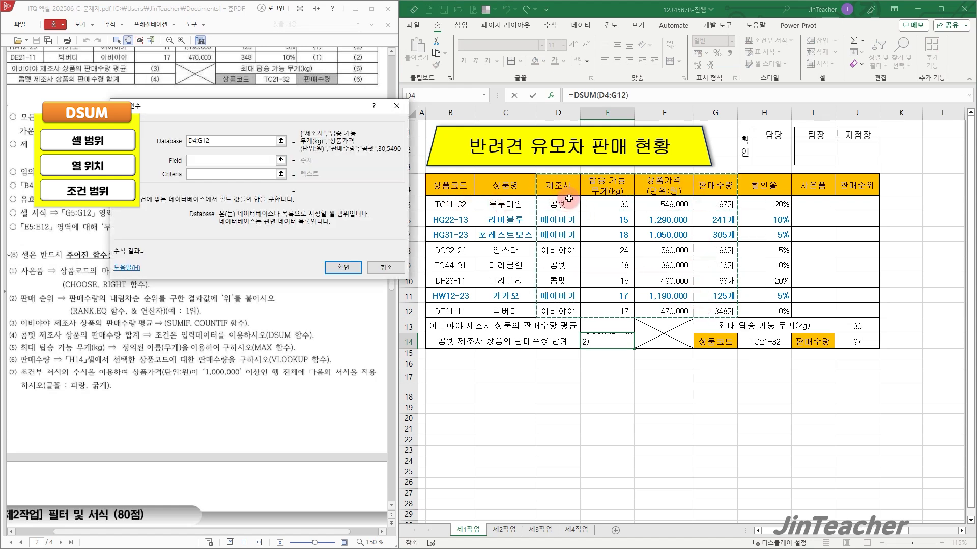
click(272, 160)
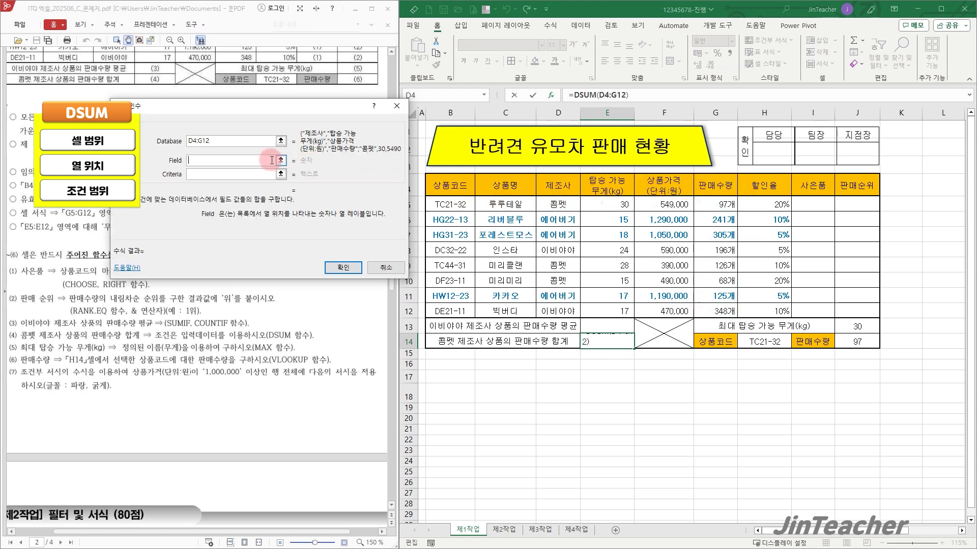
text(4)
click(234, 173)
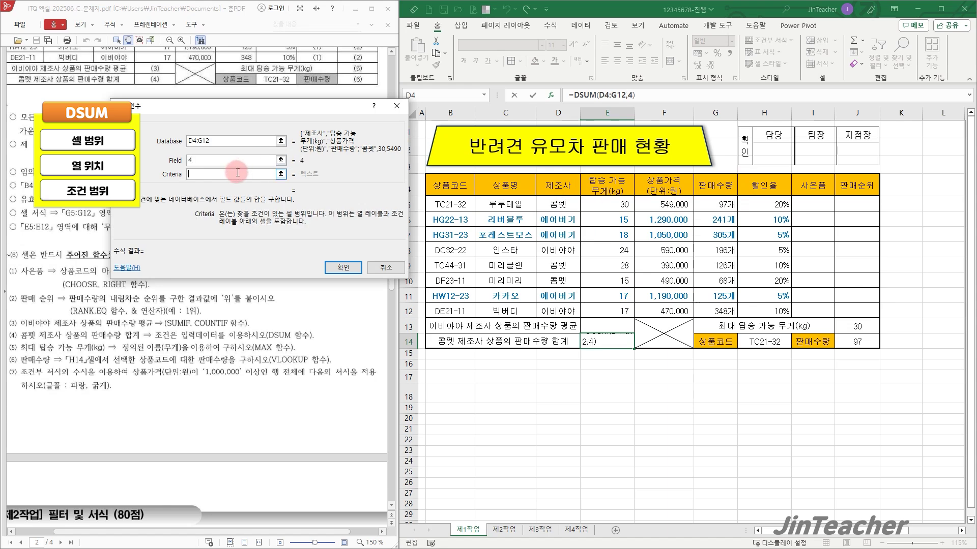
drag(557, 187, 558, 206)
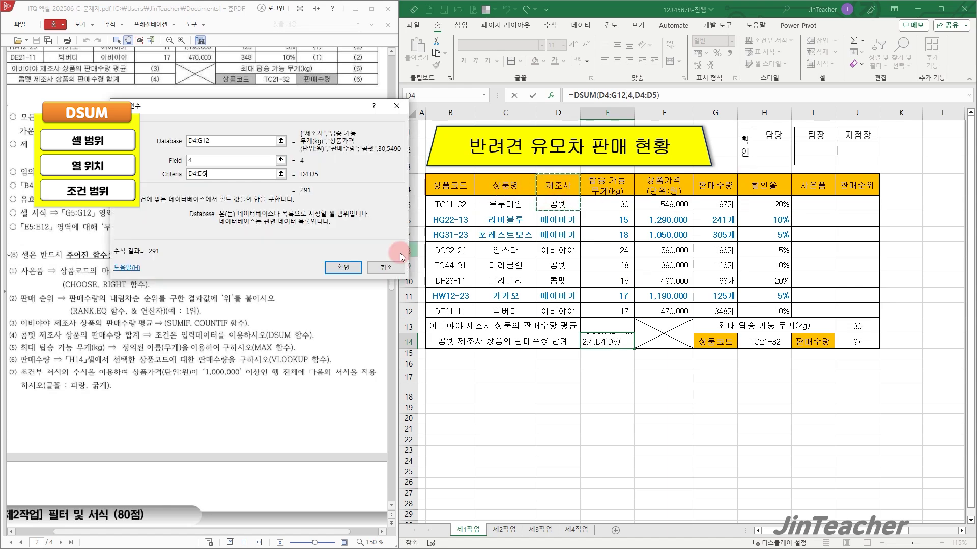
click(350, 264)
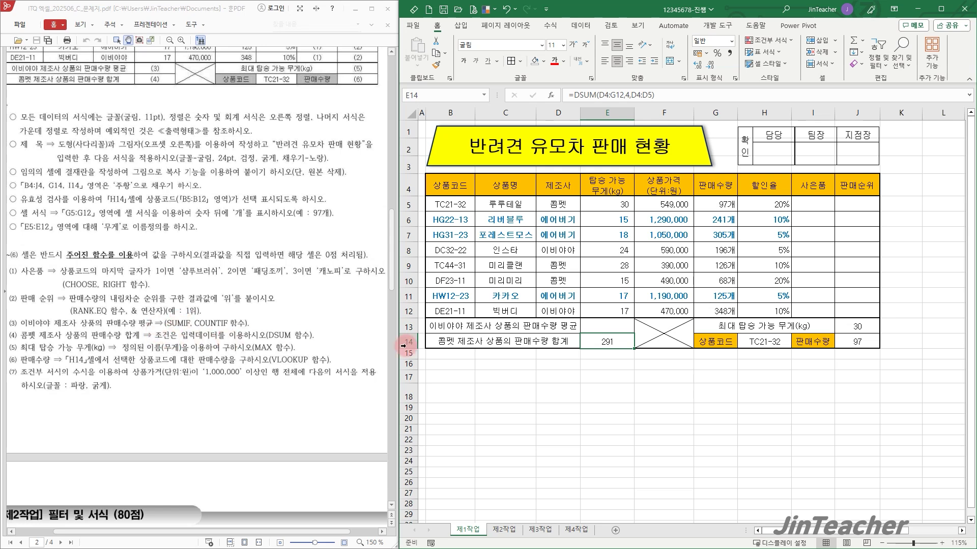
click(563, 201)
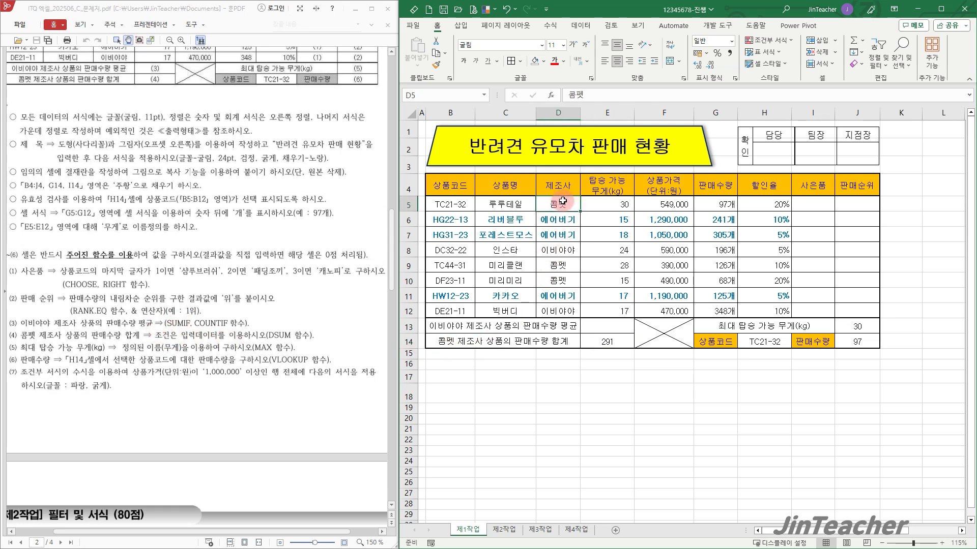
drag(562, 201, 560, 311)
click(558, 251)
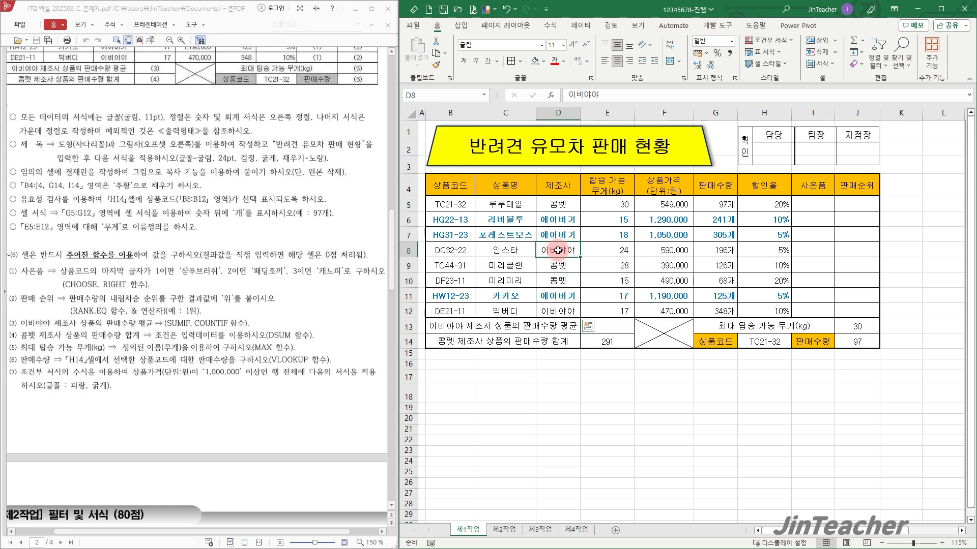
drag(558, 251, 709, 250)
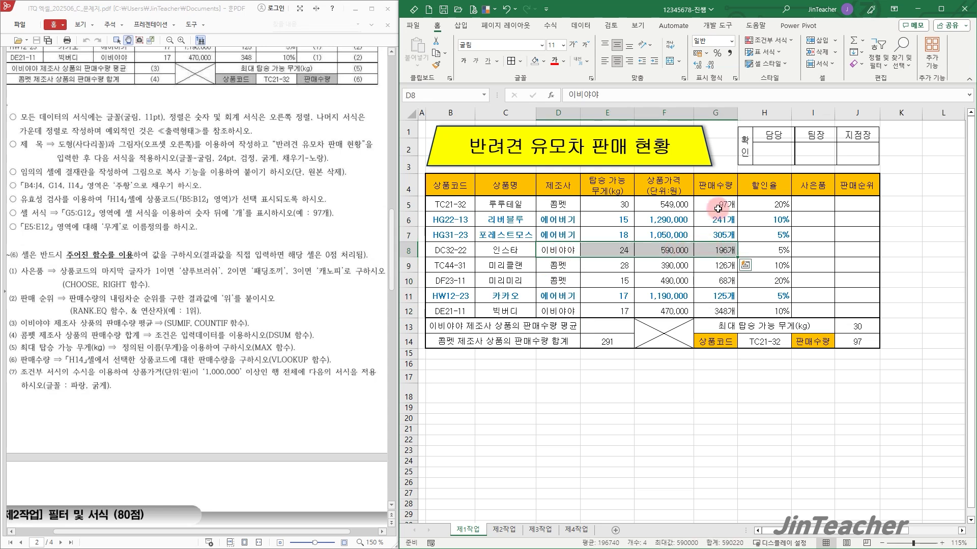
Insert the SUMIF function in cell E13 for the 이비야야 제조사 상품의 판매수량 평균
click(613, 326)
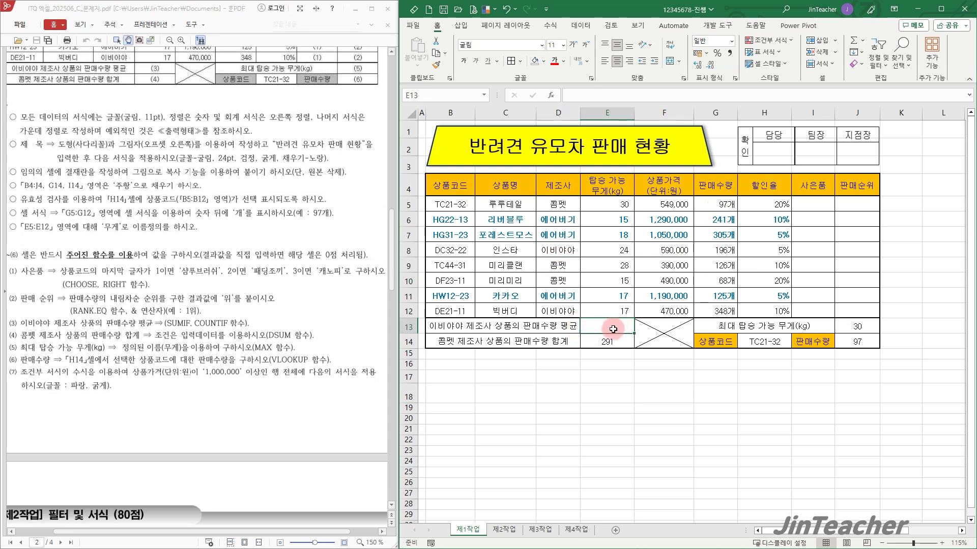
click(551, 97)
click(286, 200)
key(s)
scroll(285, 200, down, 10)
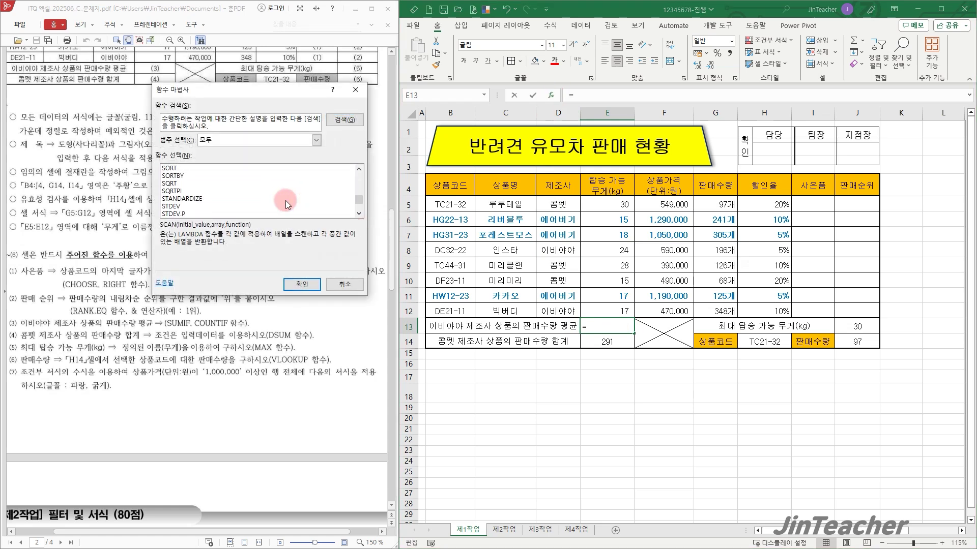
scroll(285, 201, down, 1)
click(216, 198)
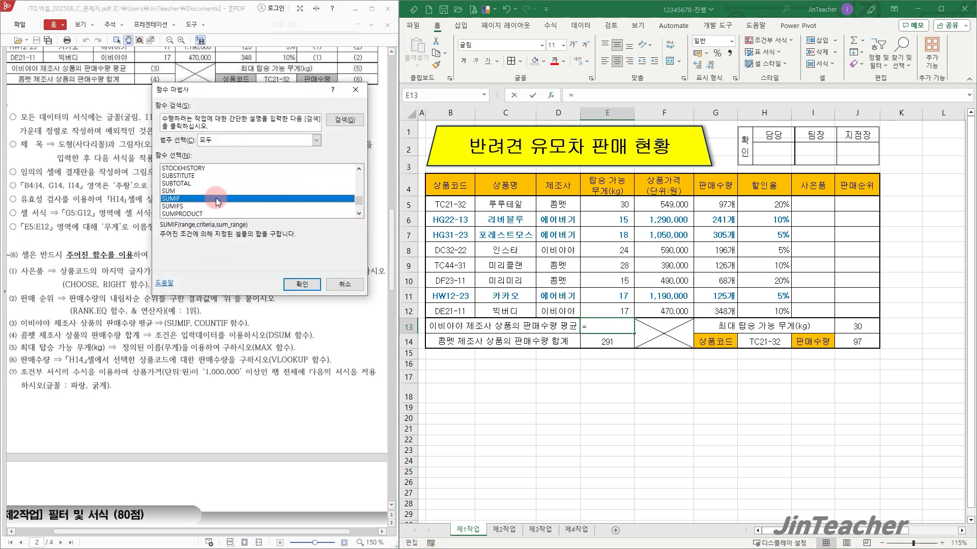
click(299, 282)
Complete the SUMIF with range D5:D12, criteria D8 and sum range G5:G12
drag(261, 178, 273, 180)
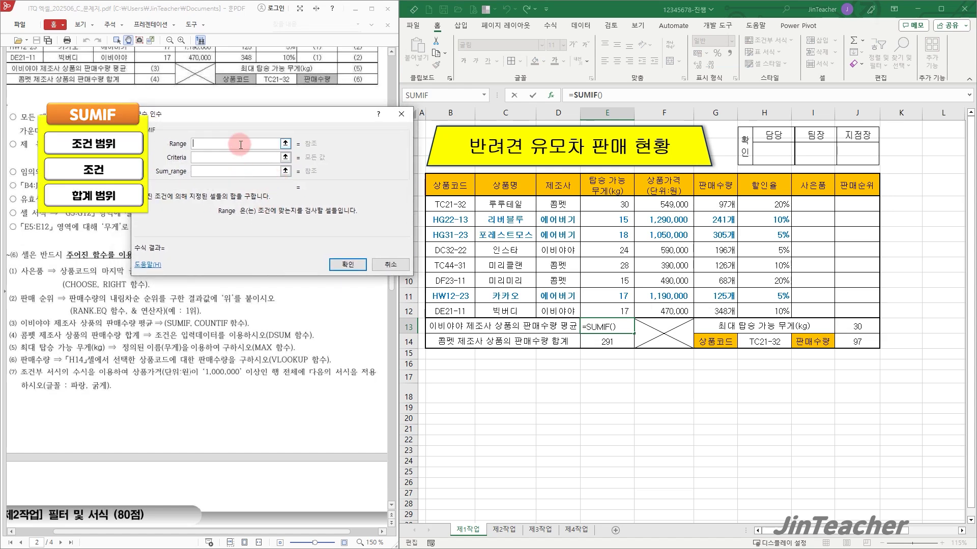
drag(558, 204, 553, 312)
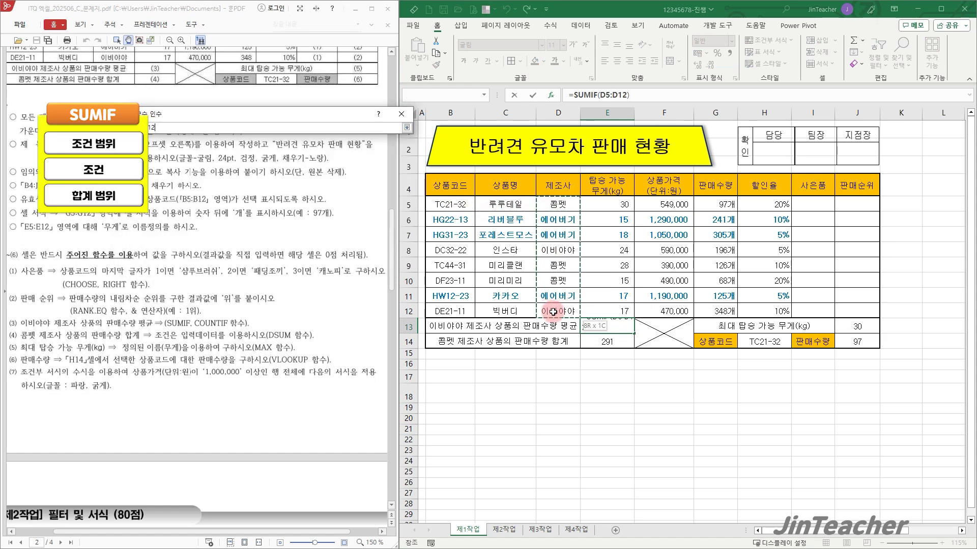
click(550, 253)
click(234, 171)
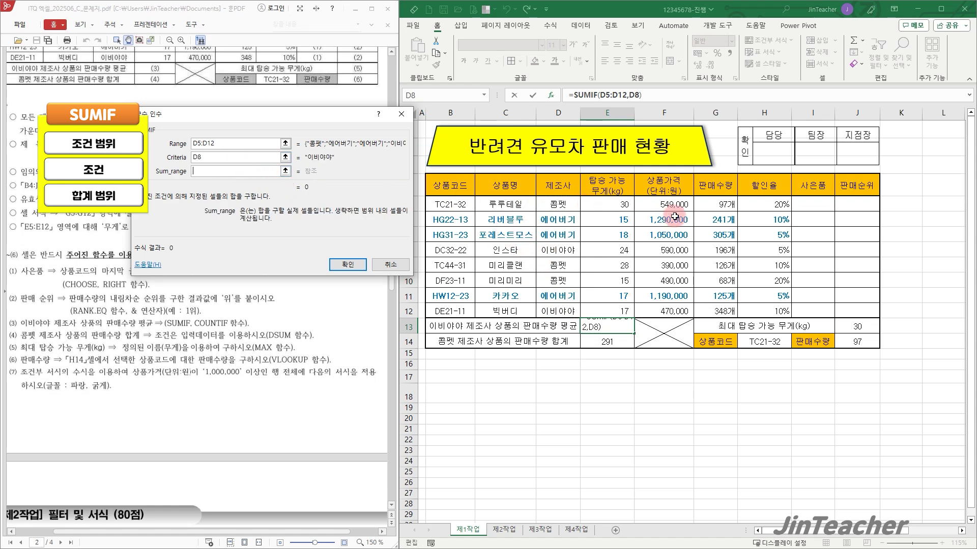
drag(717, 204, 723, 313)
click(348, 261)
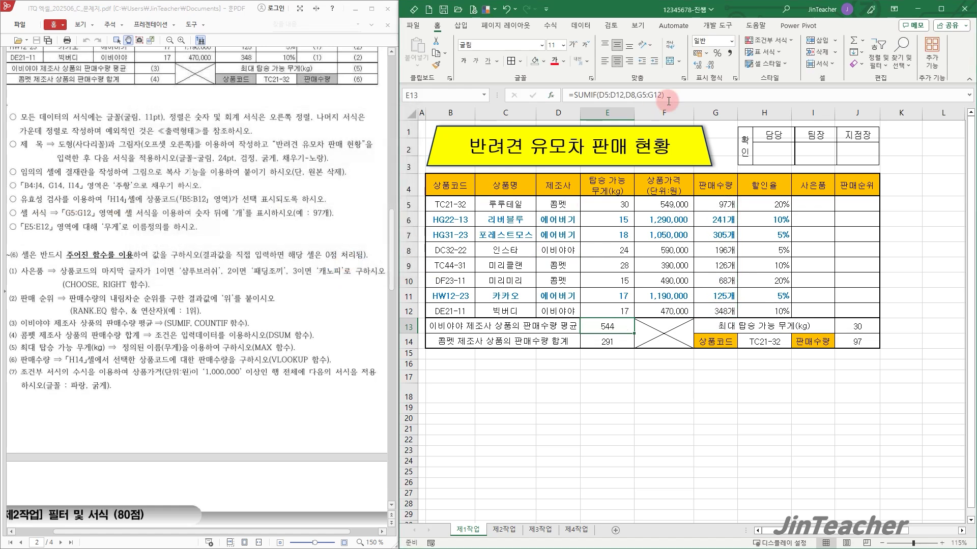
Append a division sign to the SUMIF formula in E13 and insert the COUNTIF function as the divisor
click(685, 92)
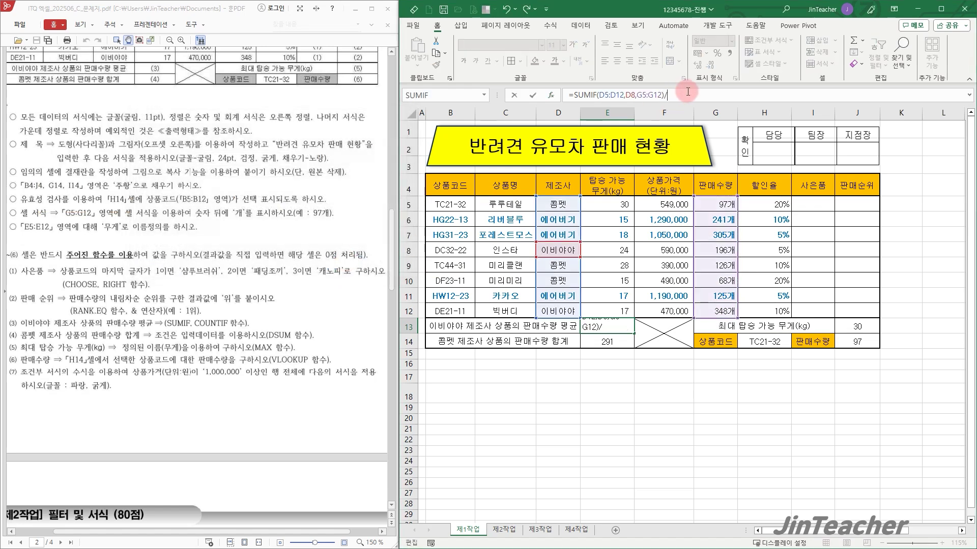
click(556, 99)
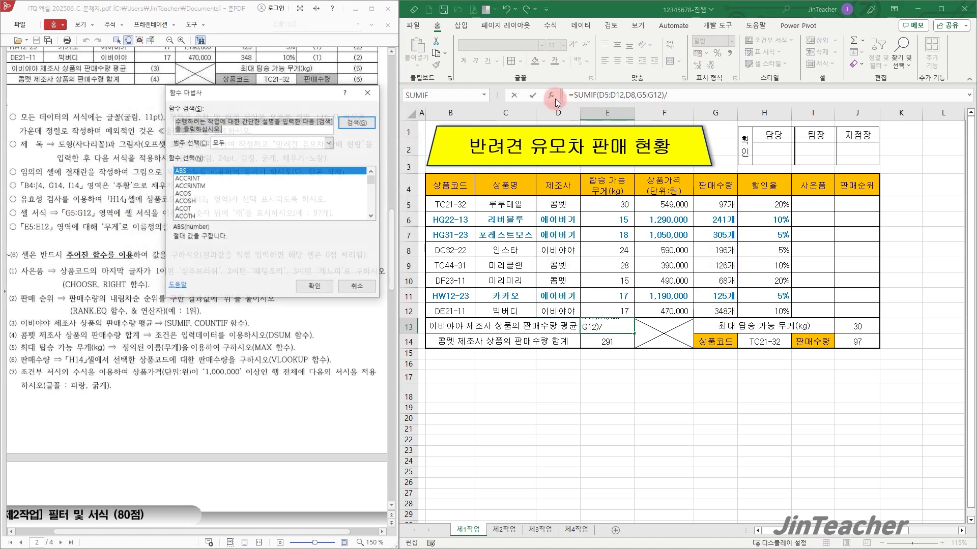
click(304, 208)
key(c)
scroll(303, 208, down, 12)
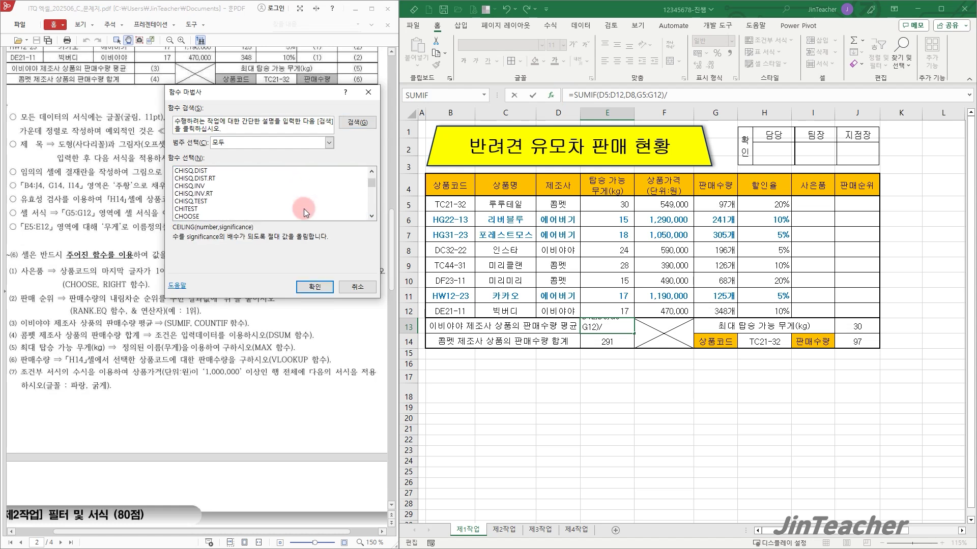
click(209, 216)
click(314, 287)
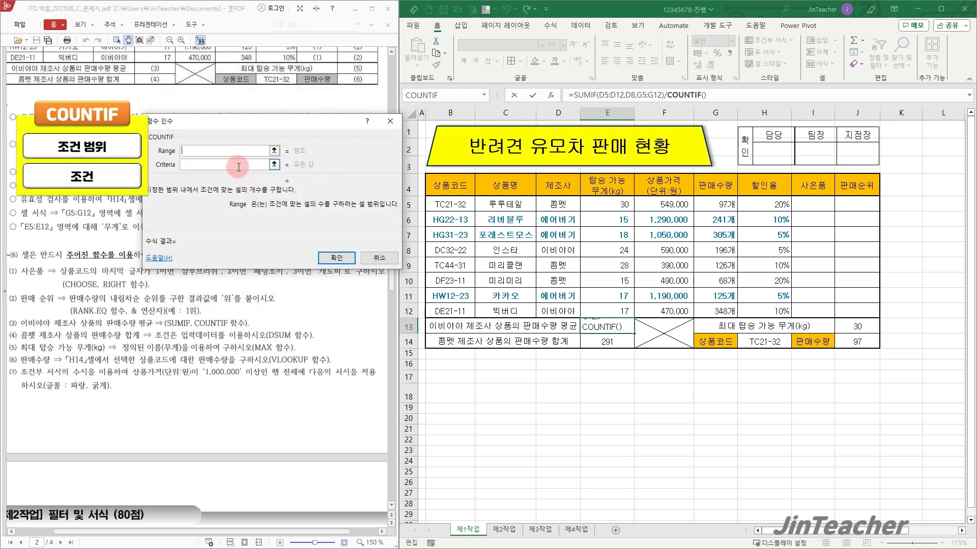
Complete the COUNTIF with range D5:D12 and criteria D8
key(Tab)
key(shift+Tab)
drag(571, 205, 559, 311)
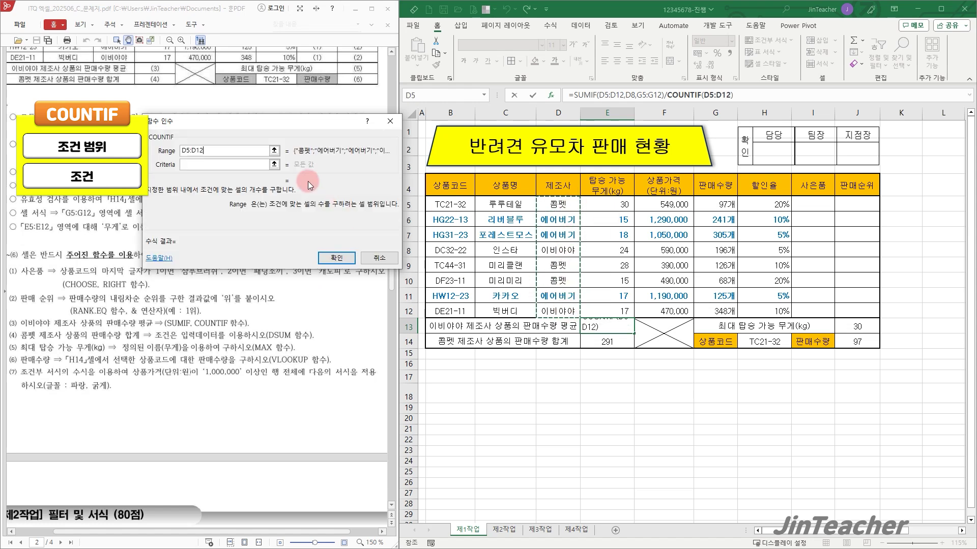
click(557, 252)
click(337, 257)
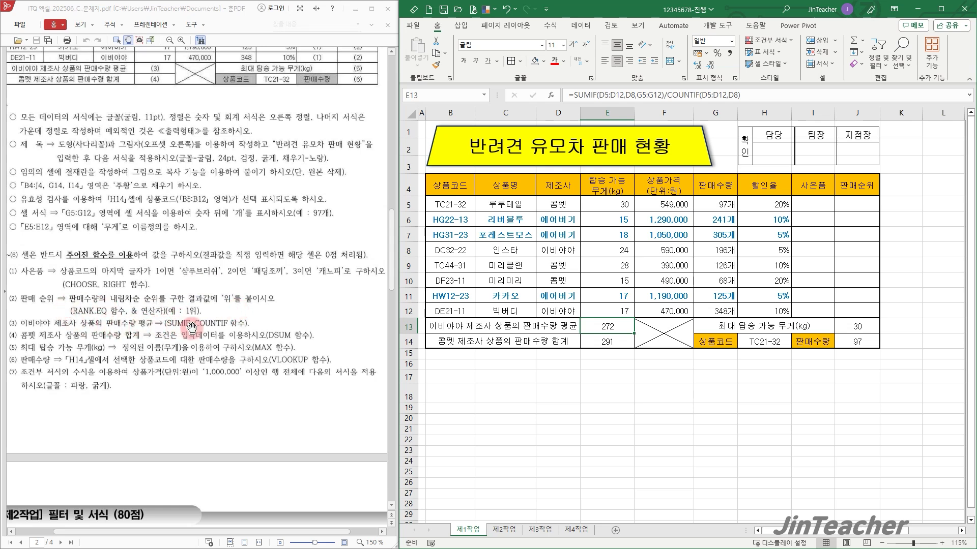
Insert the RANK.EQ function in cell J5, the first cell of the 판매순위 column
click(844, 206)
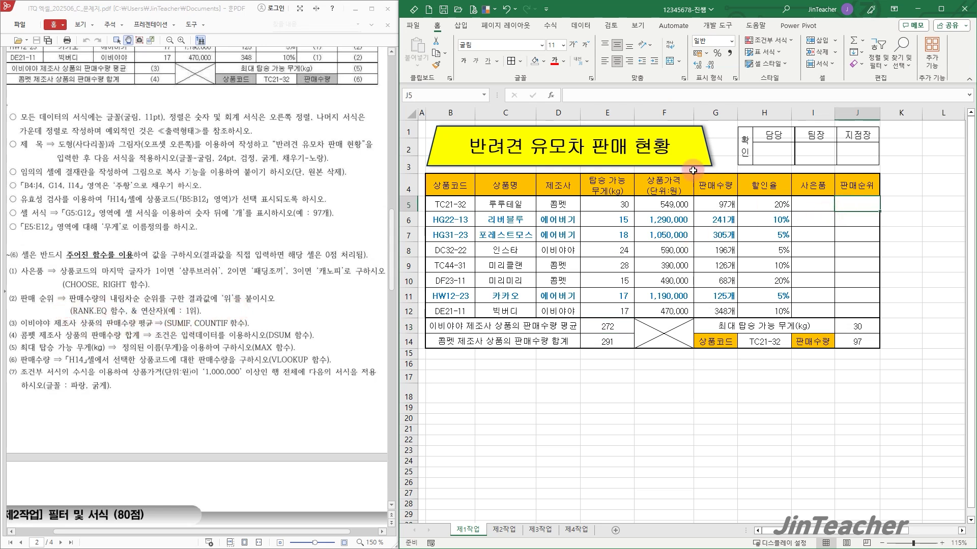
click(557, 97)
click(308, 197)
key(r)
scroll(298, 199, down, 2)
scroll(297, 200, down, 1)
double_click(210, 196)
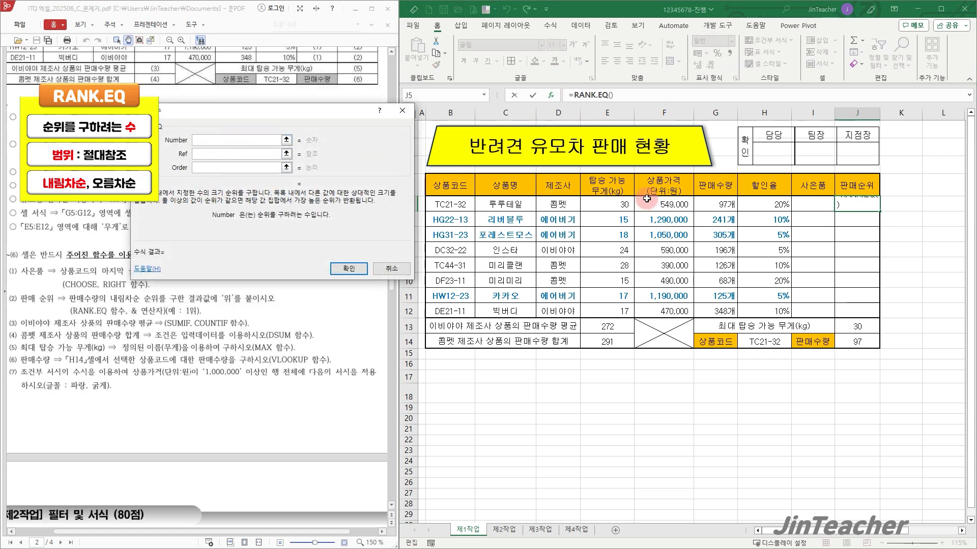
Complete the RANK.EQ with number G5 and absolute reference $G$5:$G$12, leaving the order empty for descending rank
click(717, 205)
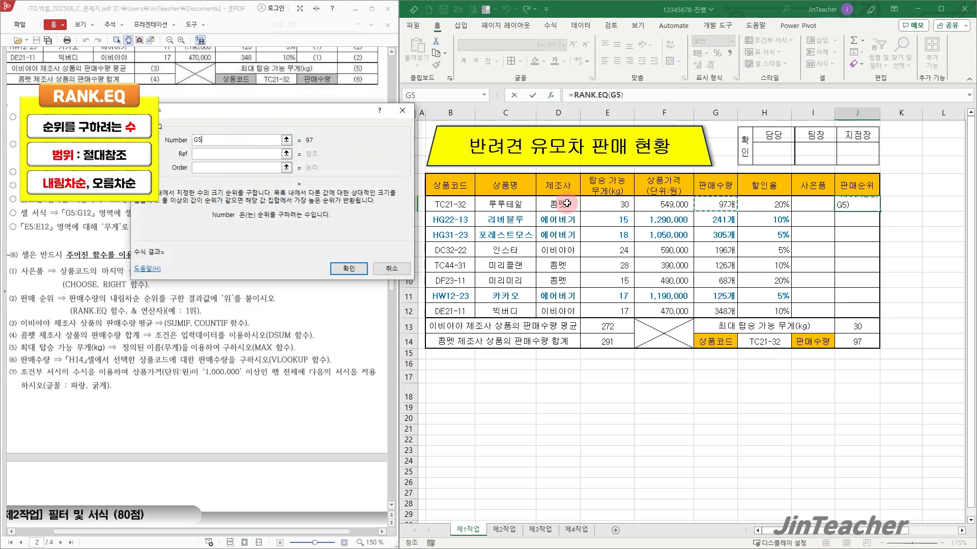
click(264, 157)
drag(733, 203, 716, 311)
key(F4)
click(216, 167)
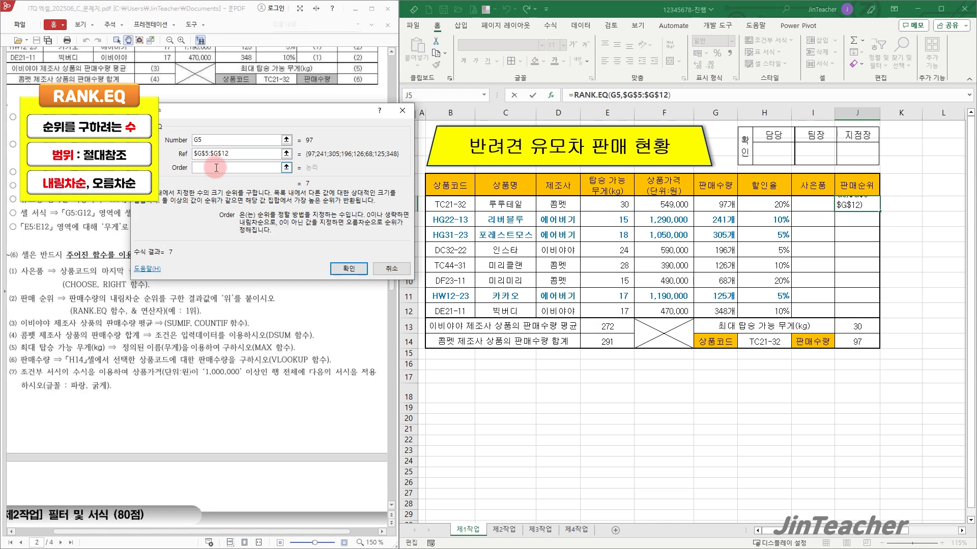
click(348, 268)
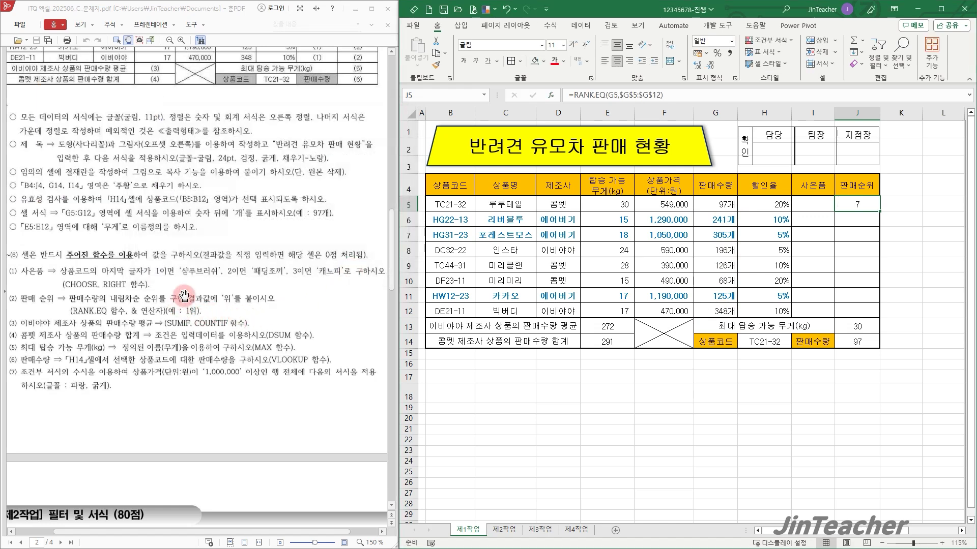
Append &"위" to the RANK.EQ formula in J5 and fill it down to J12
click(689, 97)
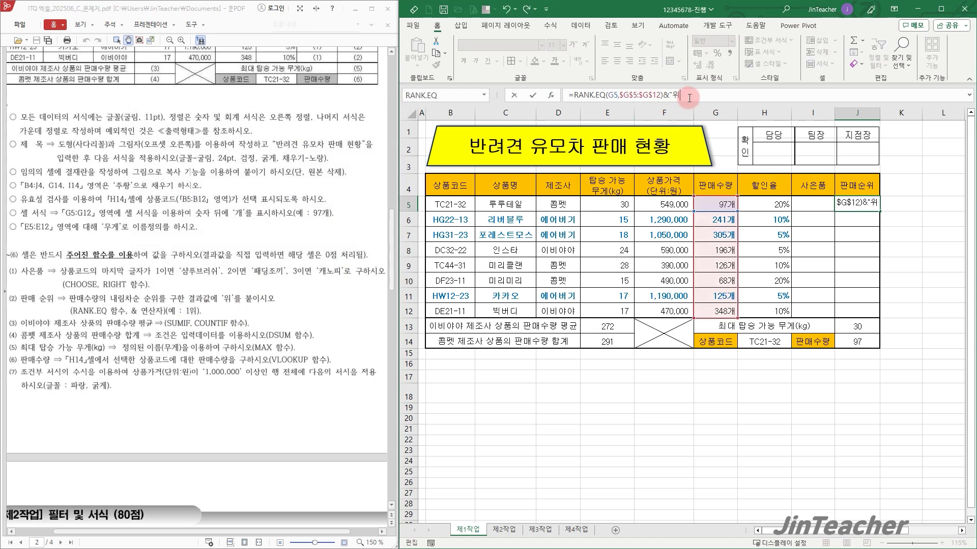
text(&"위")
key(Return)
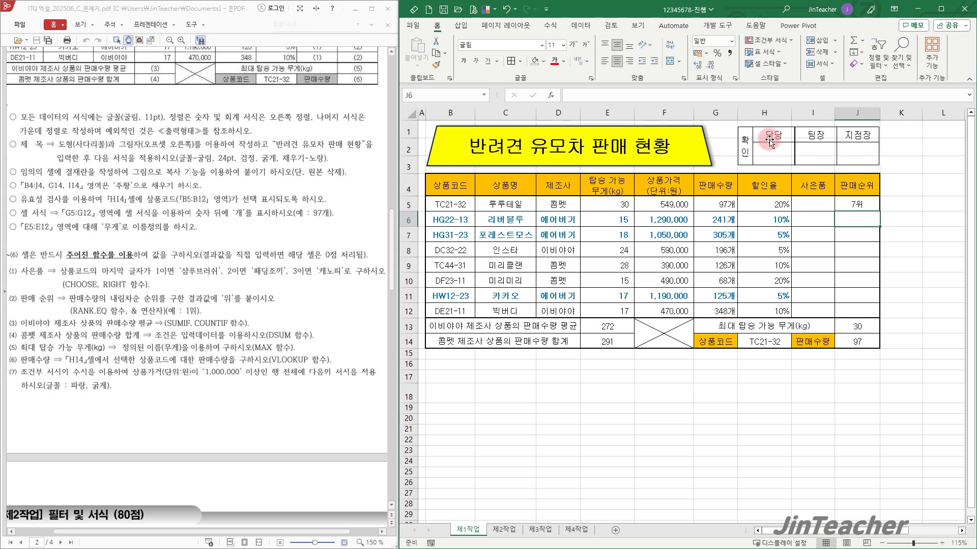
click(854, 200)
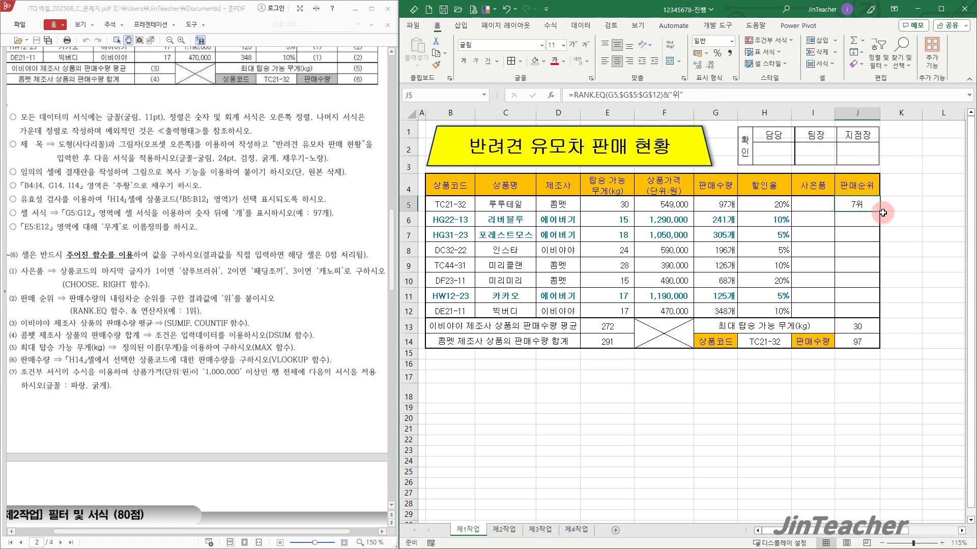
drag(881, 212, 880, 320)
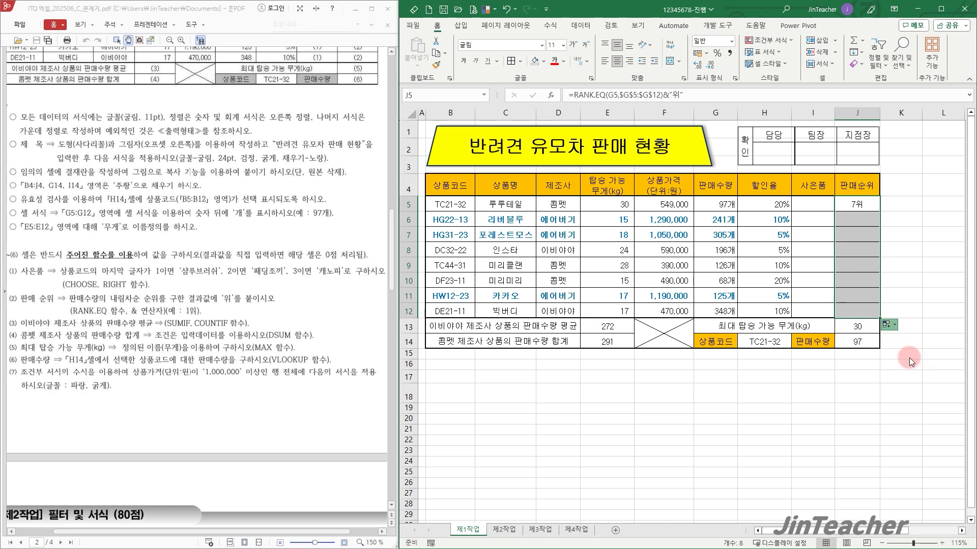
Insert the RIGHT function in cell I5, the first cell of the 사은품 column
click(869, 313)
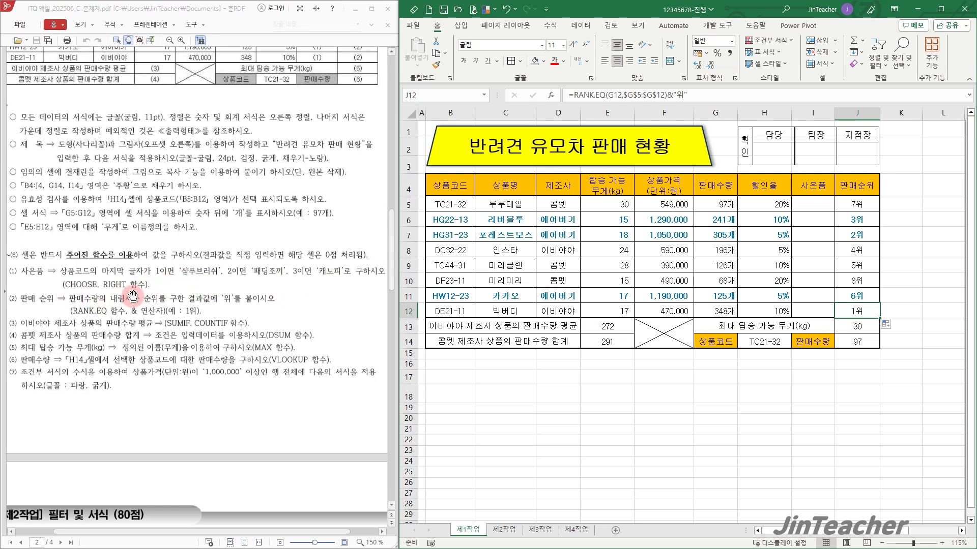
click(813, 204)
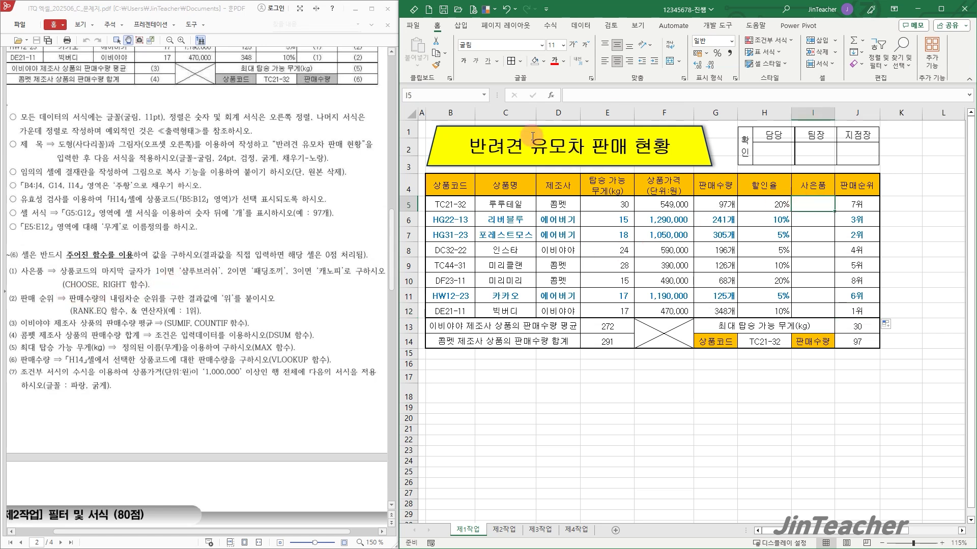
click(550, 95)
click(234, 192)
key(r)
scroll(234, 191, down, 4)
scroll(204, 205, down, 1)
click(200, 203)
click(320, 289)
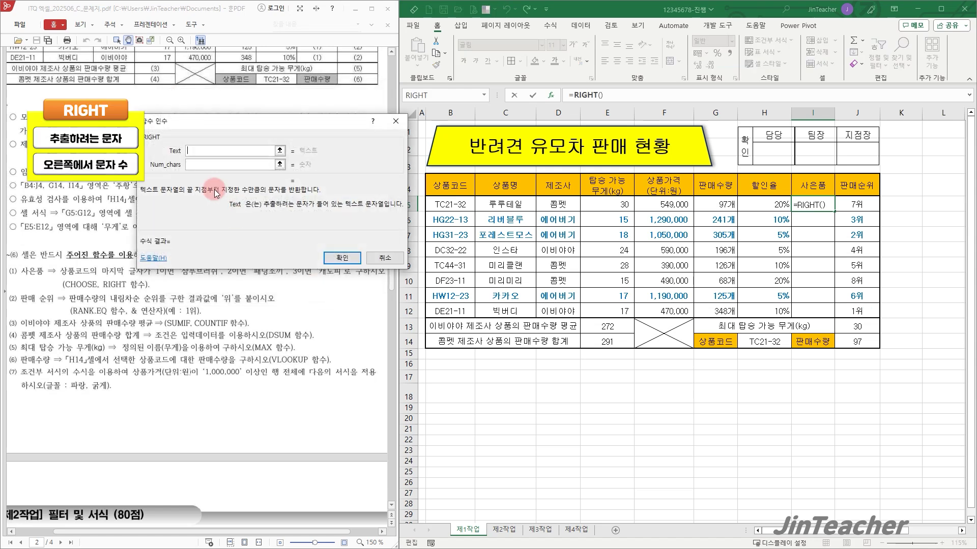
Complete the RIGHT function with text B5 and a character count of 1
click(445, 204)
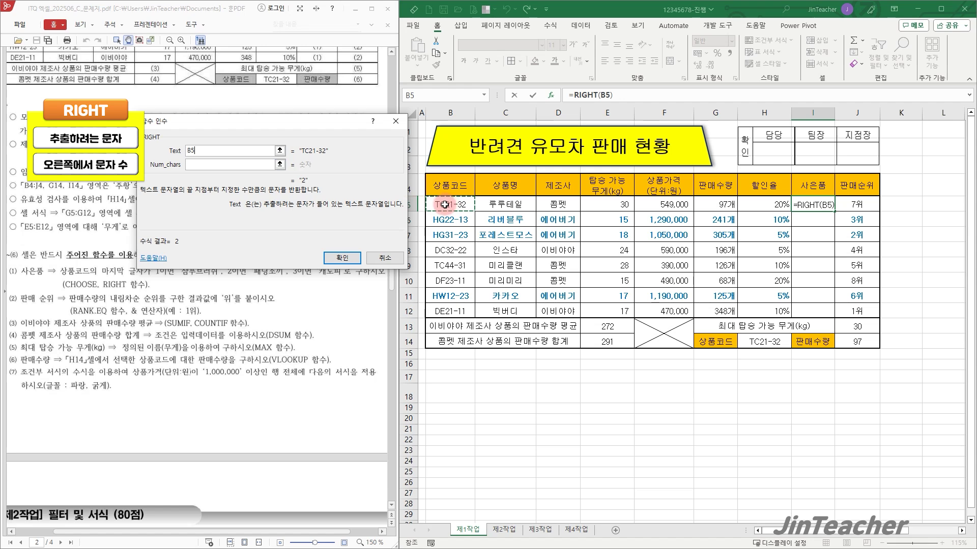
click(216, 163)
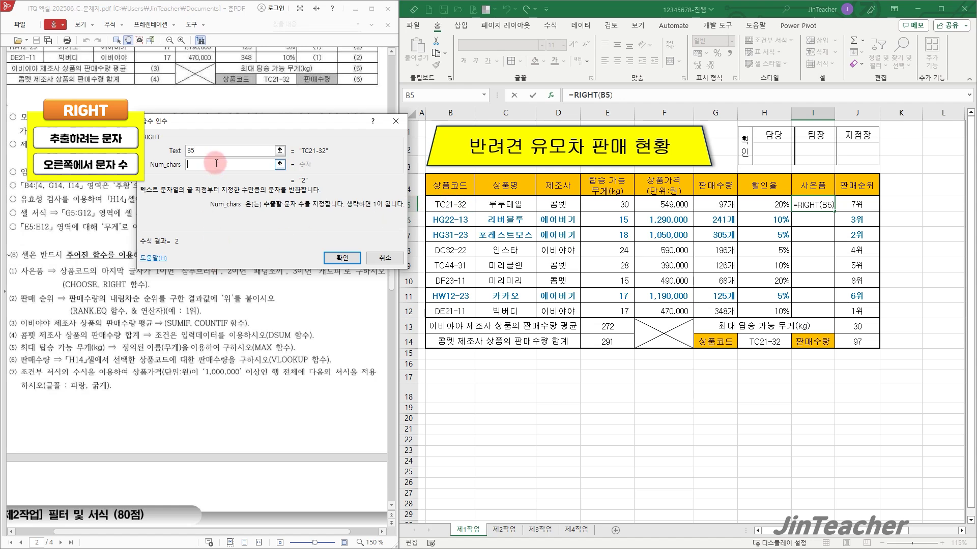
text(1)
click(342, 257)
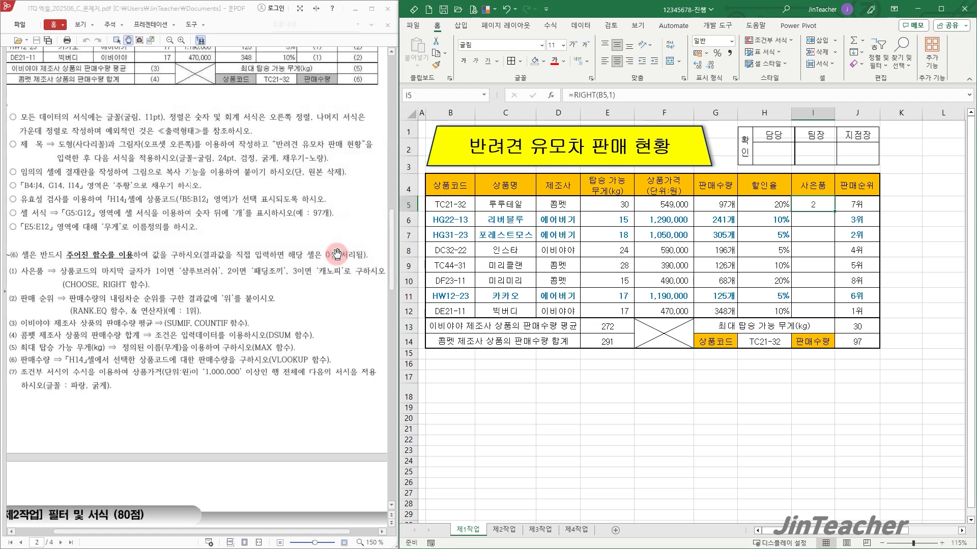
Cut RIGHT(B5,1) out of the I5 formula, keeping the equals sign, and insert the CHOOSE function in its place
drag(573, 95, 629, 95)
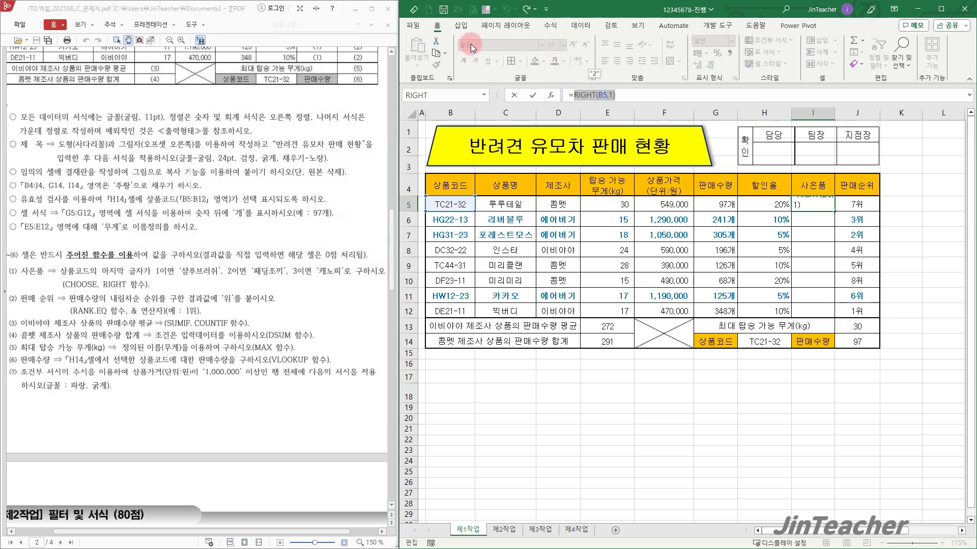
click(436, 42)
click(550, 95)
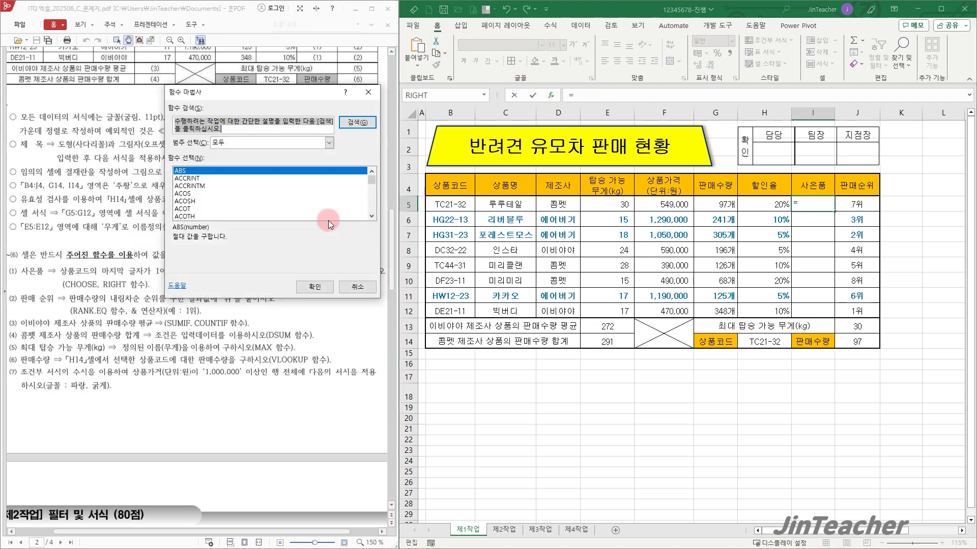
click(249, 201)
key(c)
scroll(249, 201, down, 2)
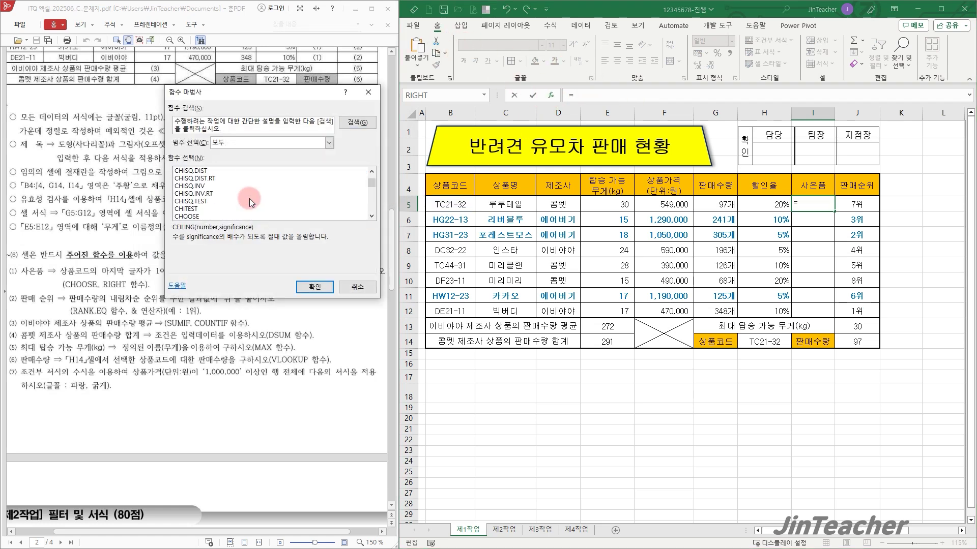
click(209, 217)
click(314, 286)
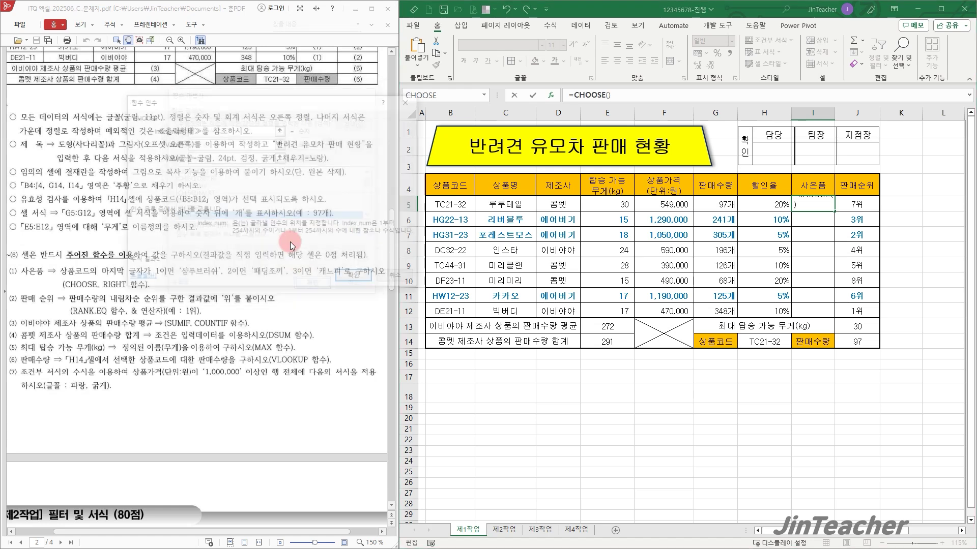
Paste RIGHT(B5,1) as the index number of CHOOSE and move the arguments dialog clear of the task text
right_click(244, 130)
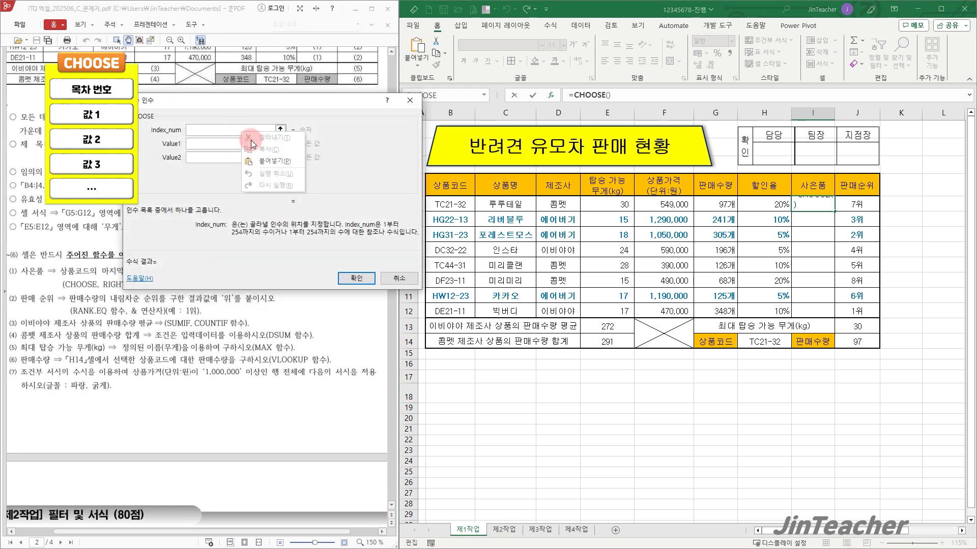
click(267, 169)
click(216, 153)
key(Tab)
key(Tab)
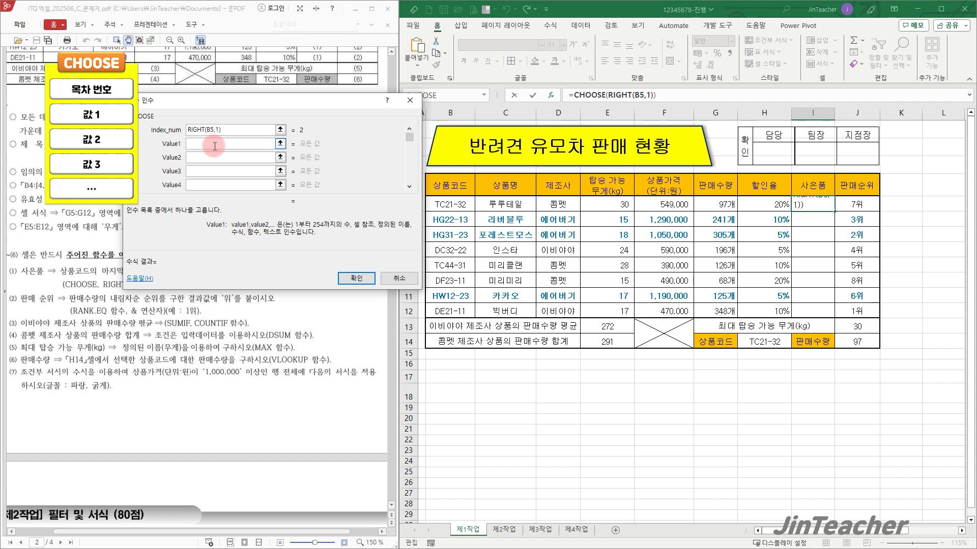
click(253, 131)
drag(273, 104, 273, 54)
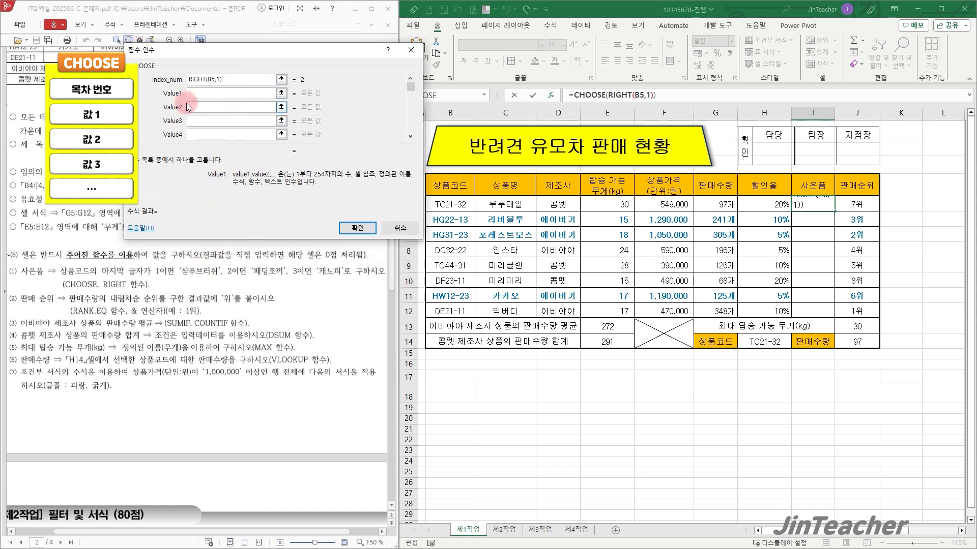
Complete the CHOOSE function with the values "샴푸브러쉬", "패딩조끼" and "캐노피"
text("샴푸브러쉬",)
text("패딩조끼")
key(Tab)
text(ㅋ)
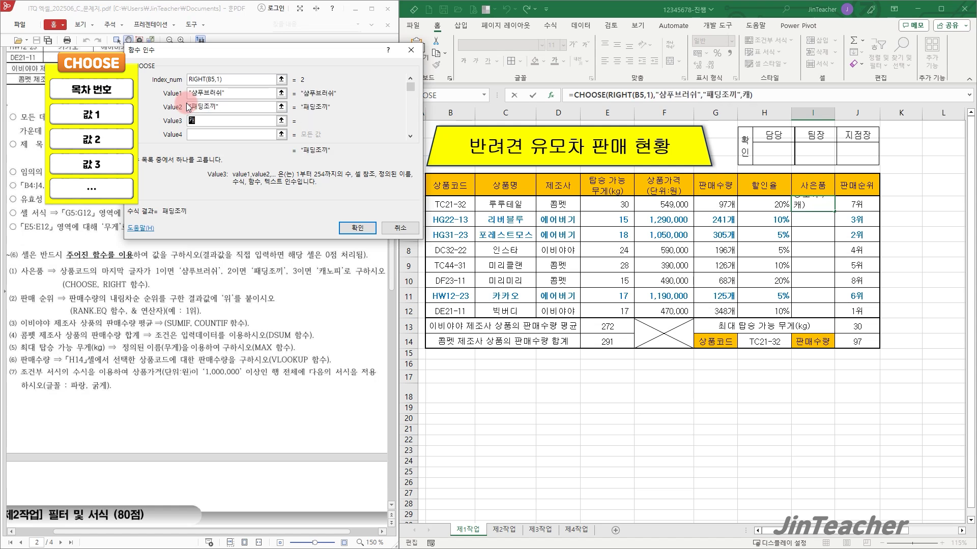
text(ㅐ노피)
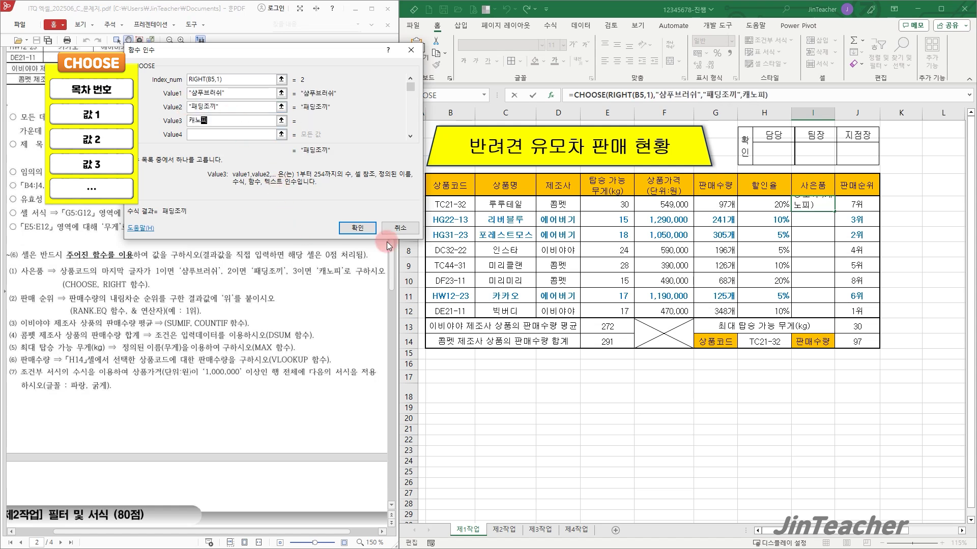
click(360, 227)
Fill the CHOOSE formula from I5 down to I12 without formatting
drag(834, 211, 834, 316)
click(842, 326)
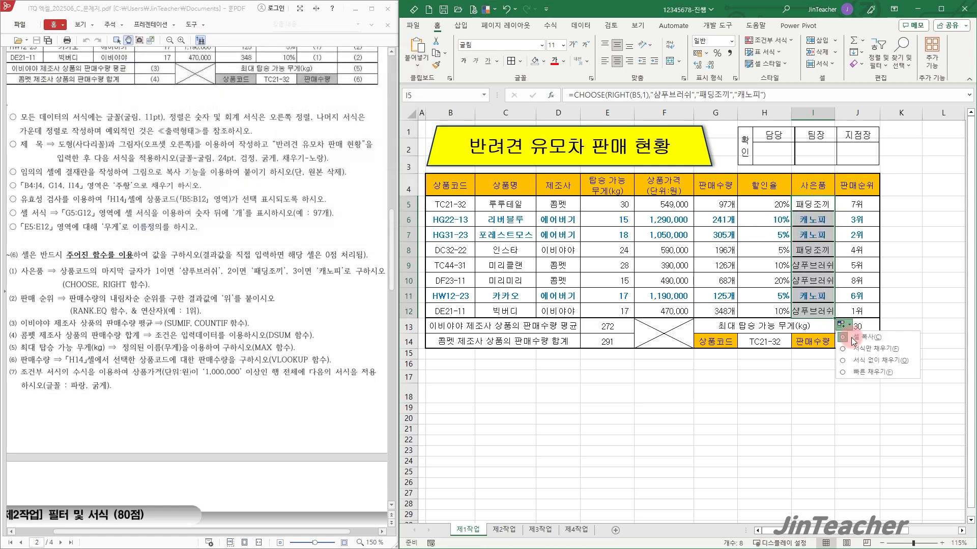
click(872, 360)
click(822, 311)
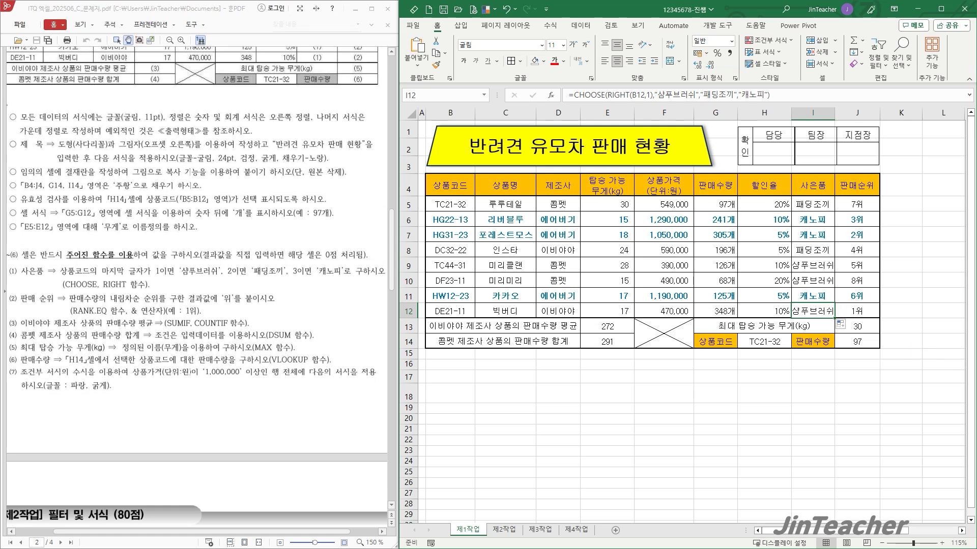
Widen column I slightly so the 사은품 entries fit inside their cells
click(812, 252)
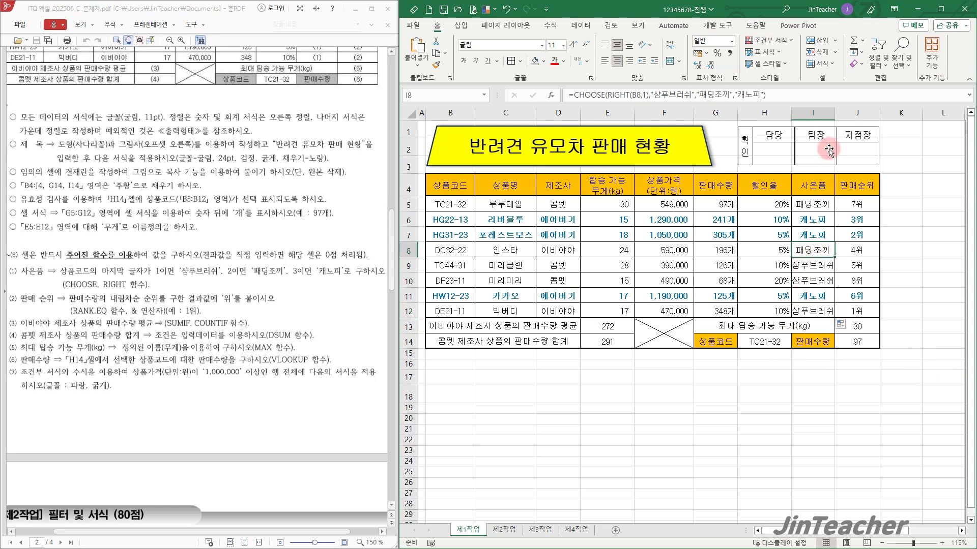
drag(835, 113, 840, 114)
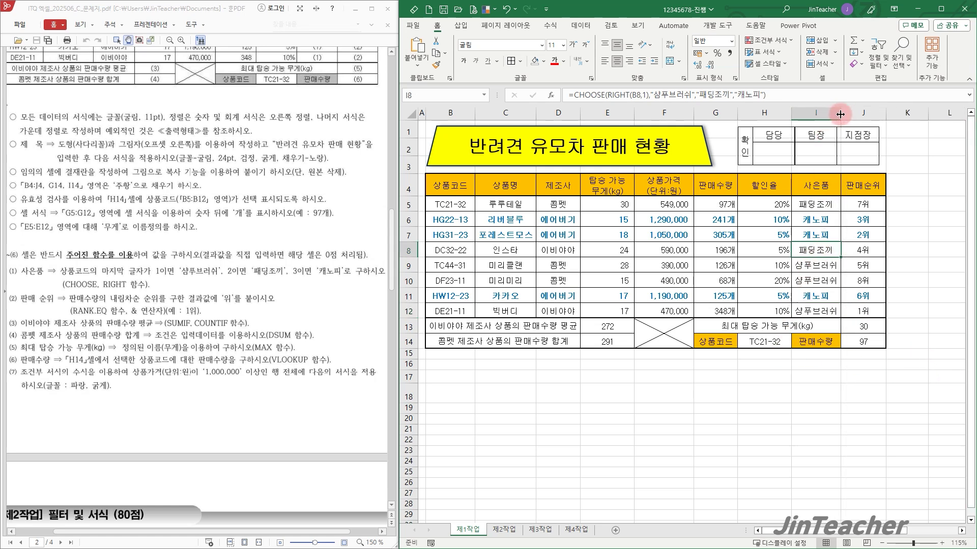
click(862, 221)
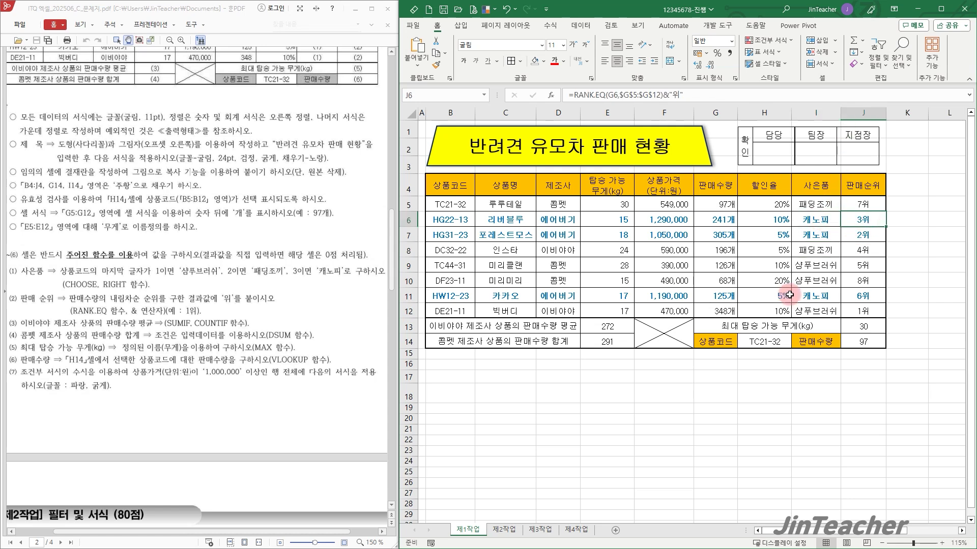
Right-align the function results in E13:E14 and J13:J14
drag(627, 332, 629, 343)
drag(859, 327, 862, 339)
click(630, 62)
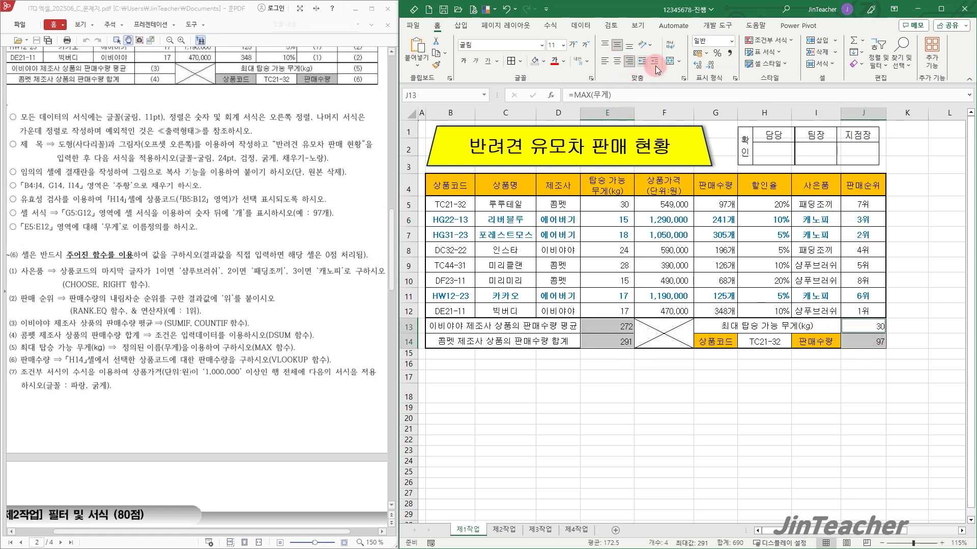
click(863, 391)
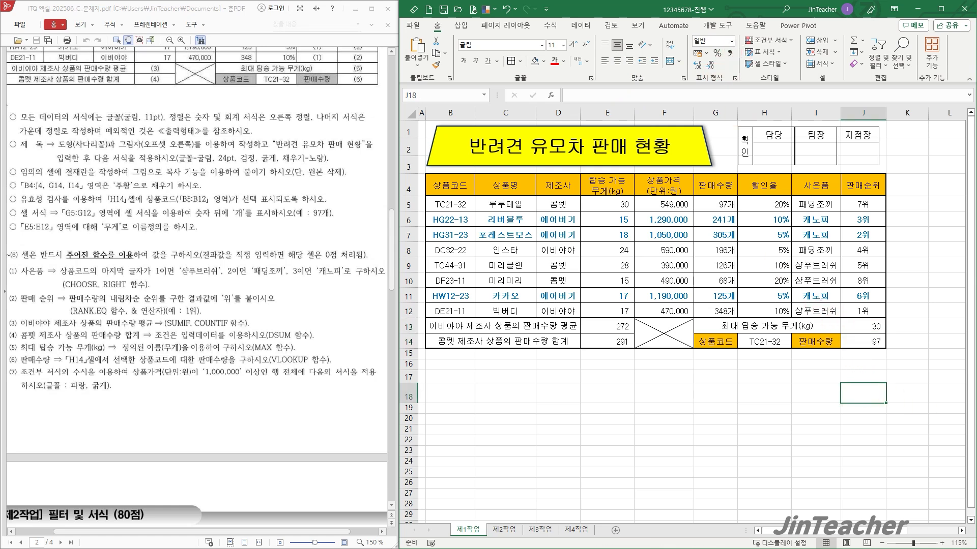